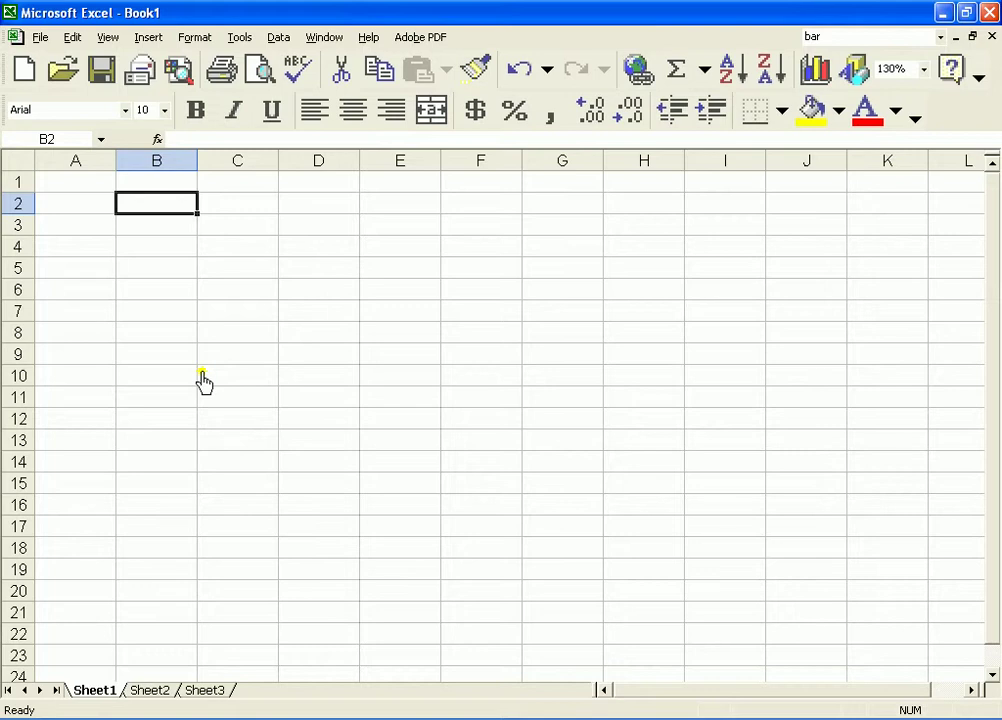
left_click(29, 183)
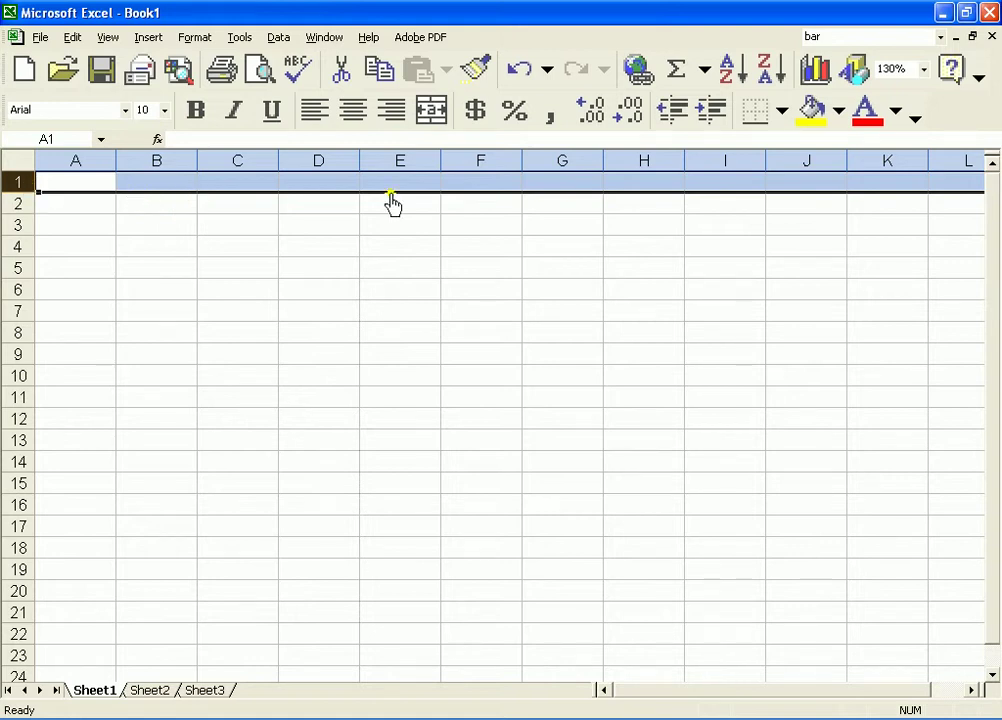
left_click(157, 210)
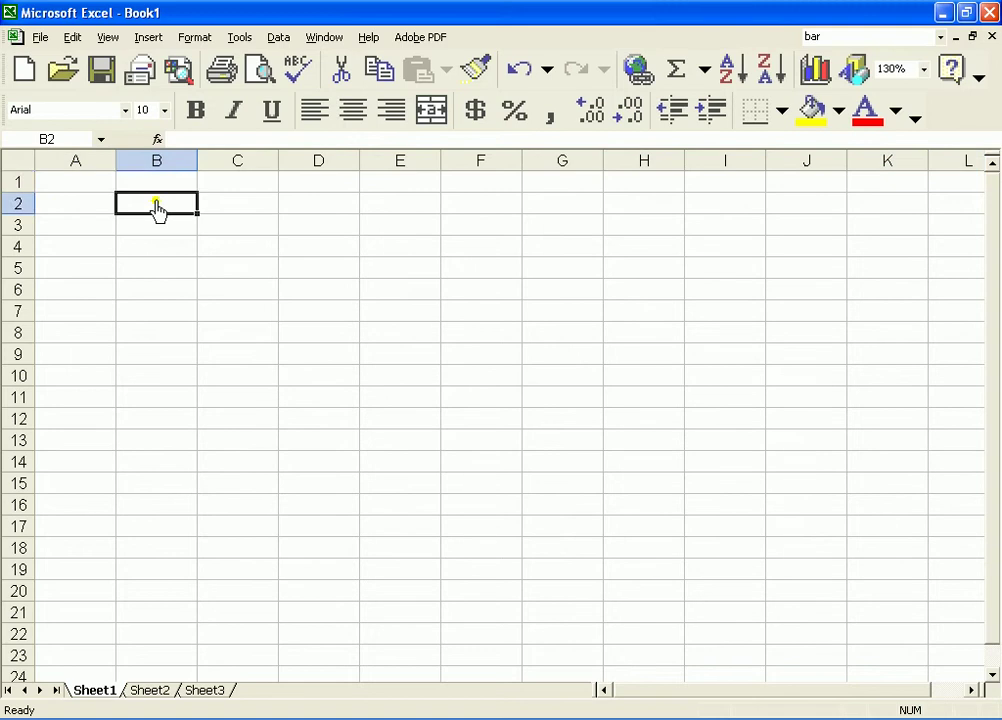
Step: Enter the column heading AgeOfStudents in cell B1
left_click(160, 185)
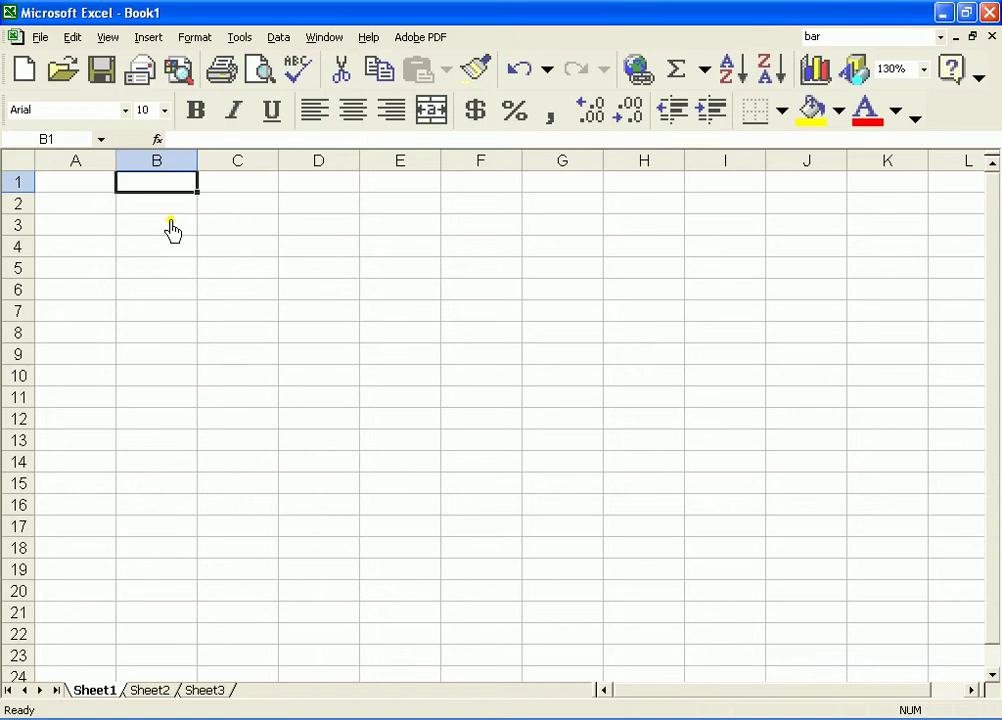
type("Age")
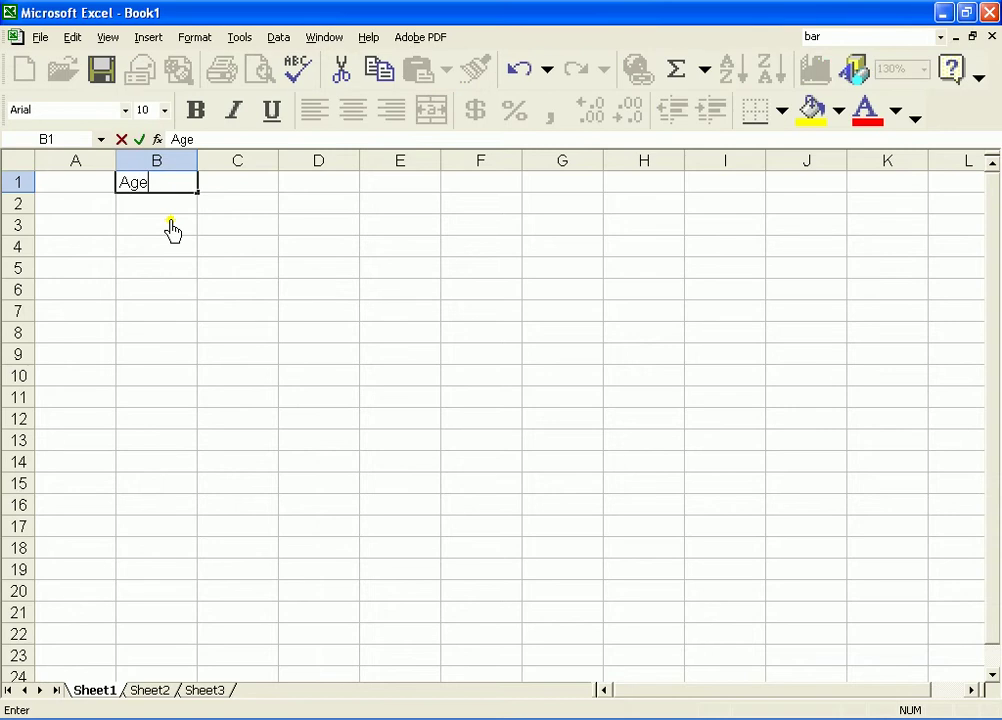
type("OfChild")
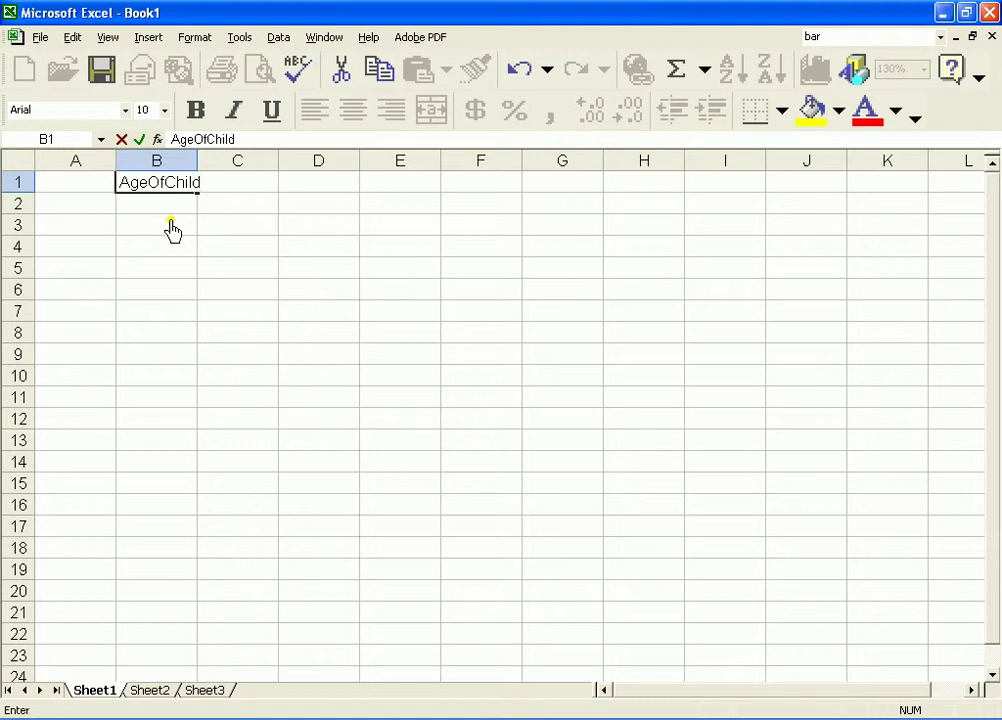
key("BackSpace")
key("BackSpace")
key("BackSpace")
key("BackSpace")
key("BackSpace")
type("Students")
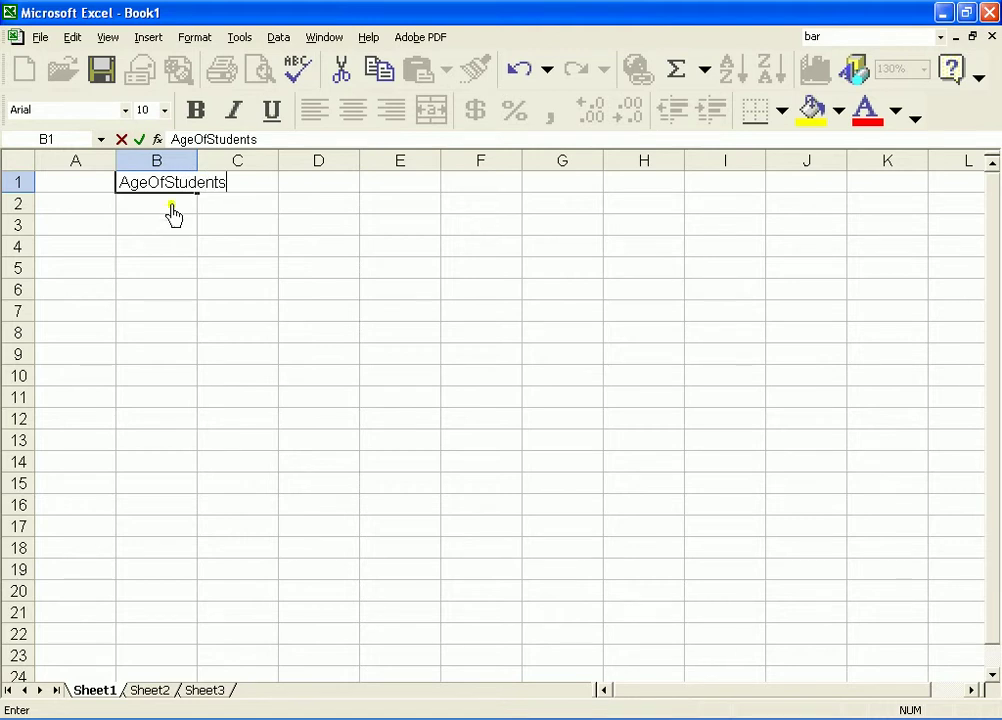
left_click(171, 207)
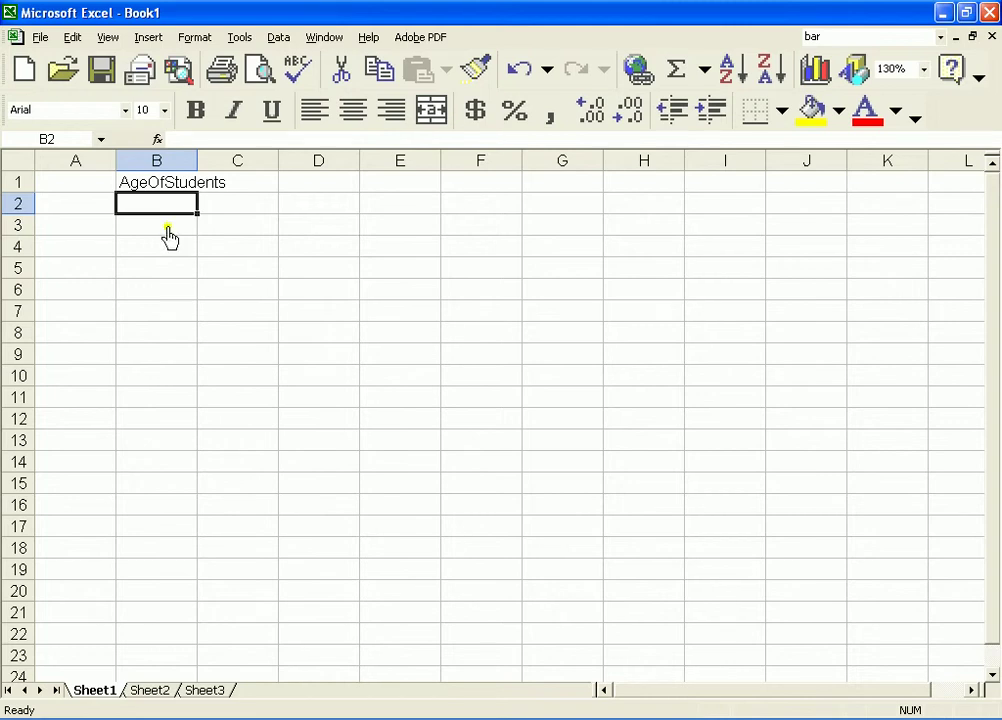
Step: Insert underscores between the words of the heading in B1 so it reads Age_Of_Students
left_click(168, 185)
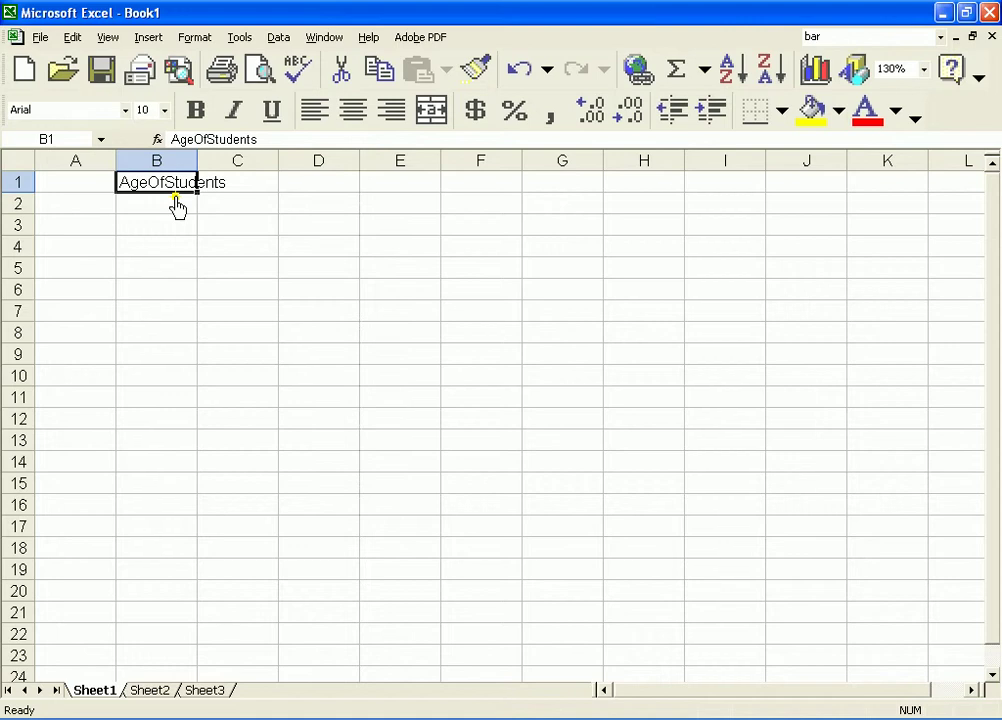
left_click(196, 140)
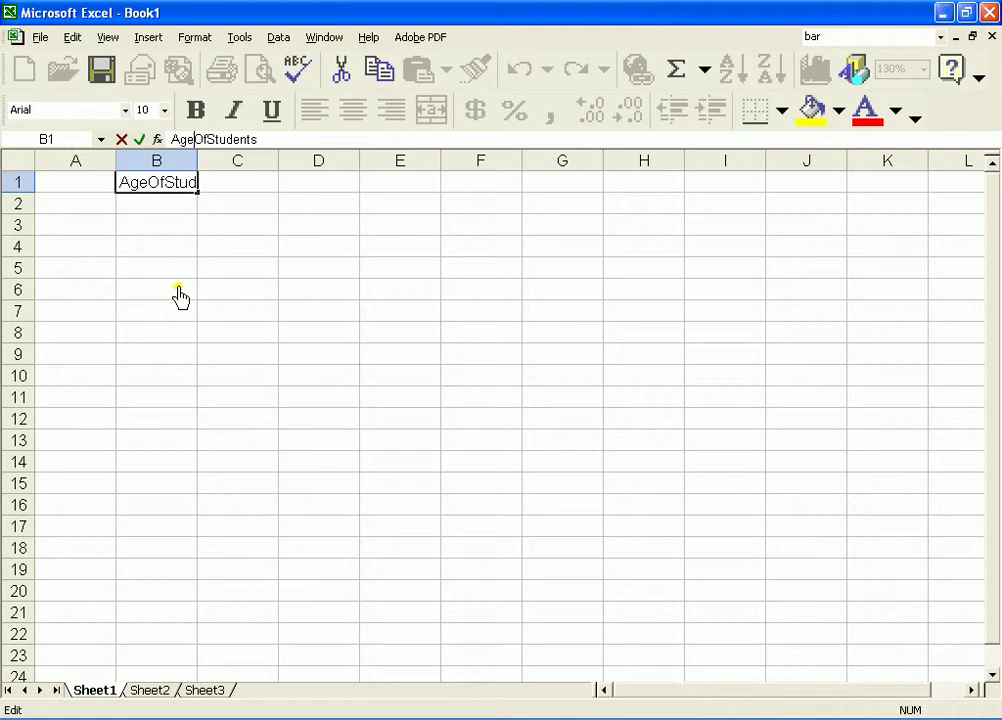
type("_")
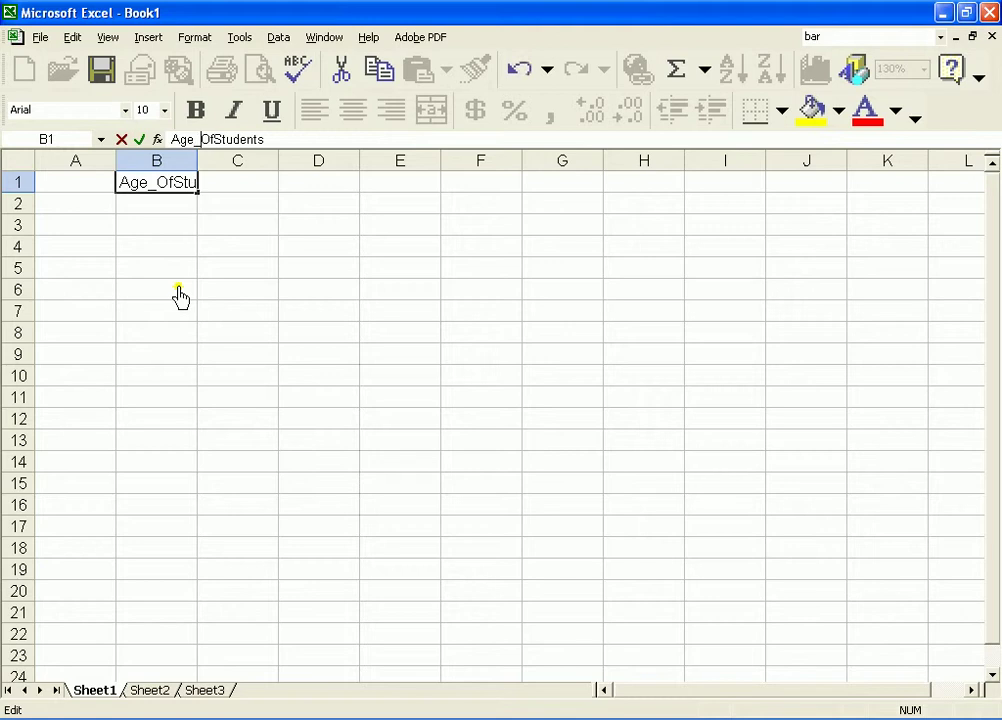
left_click(219, 140)
type("_")
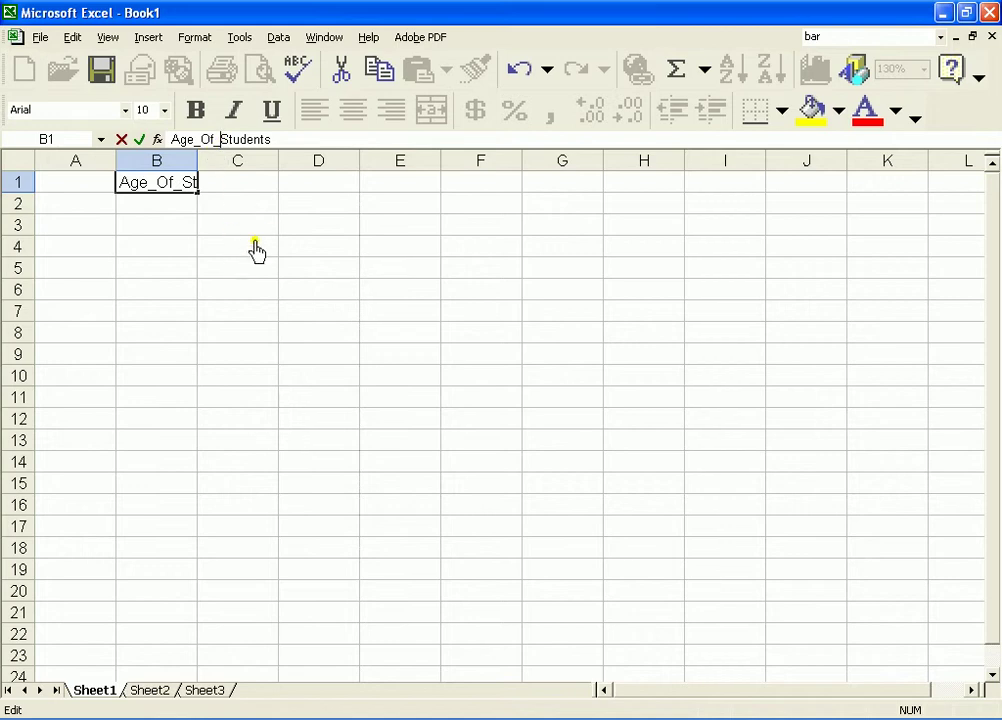
Step: Remove both underscores from the heading in B1 and commit the cell as AgeOfStudents
key("BackSpace")
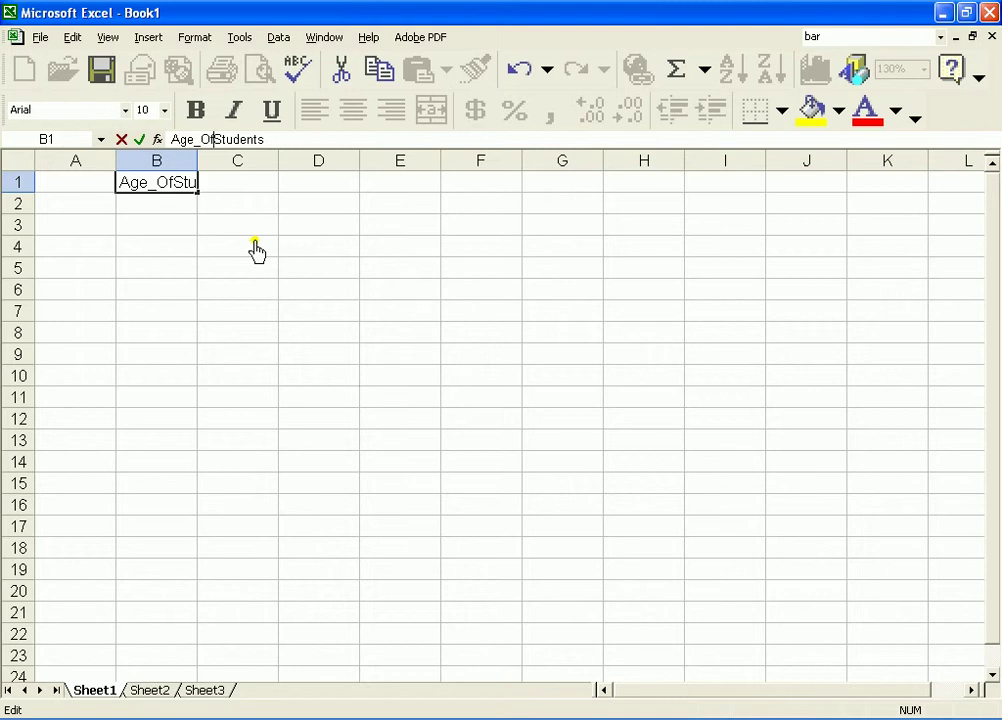
left_click(199, 142)
key("BackSpace")
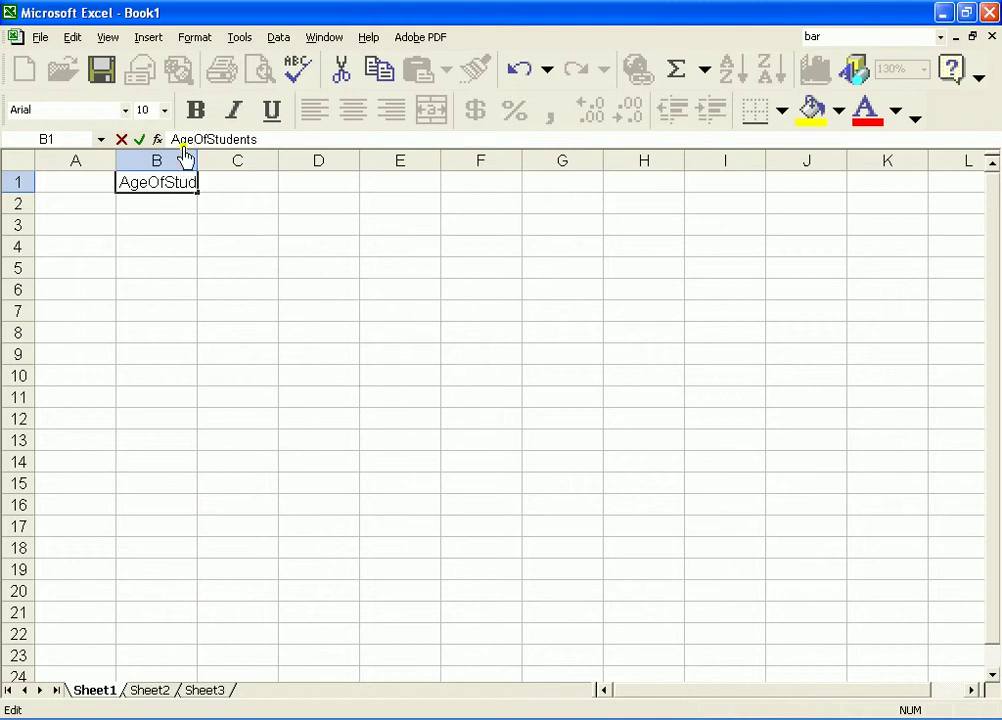
left_click(174, 204)
Step: Widen column B so that the whole AgeOfStudents heading fits inside it
left_click(177, 192)
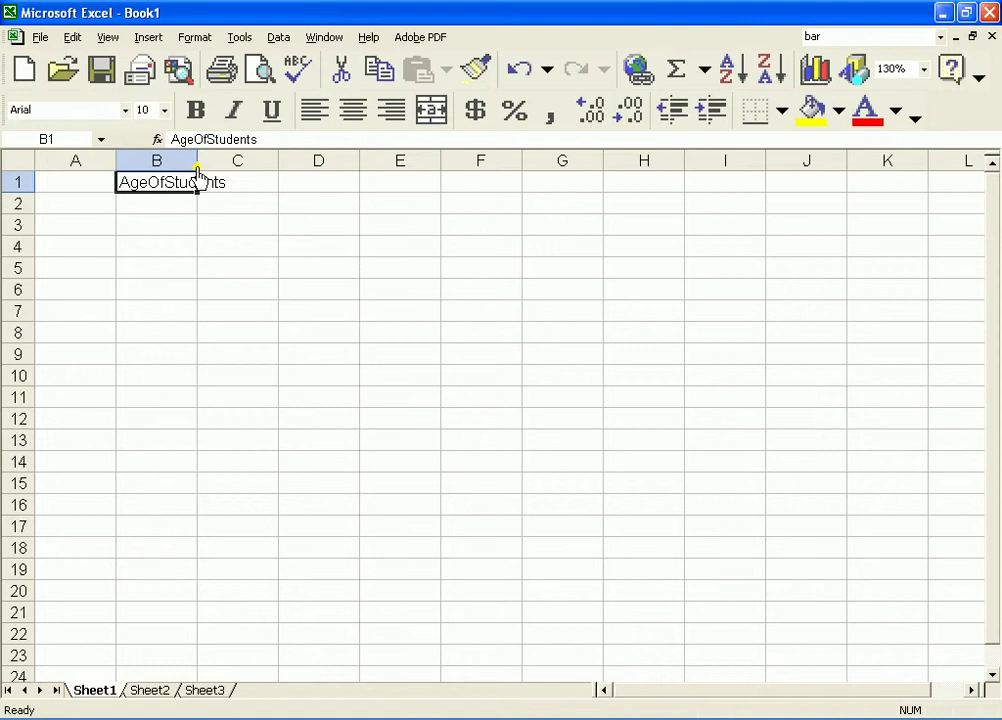
left_click_drag(197, 168, 197, 168)
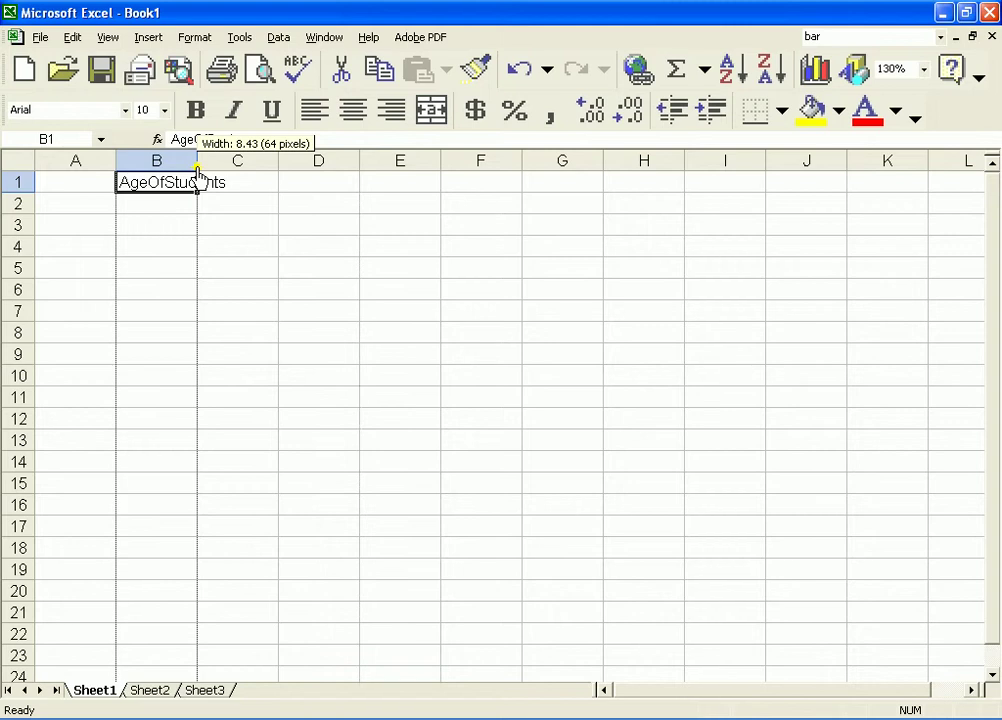
left_click_drag(198, 175, 240, 177)
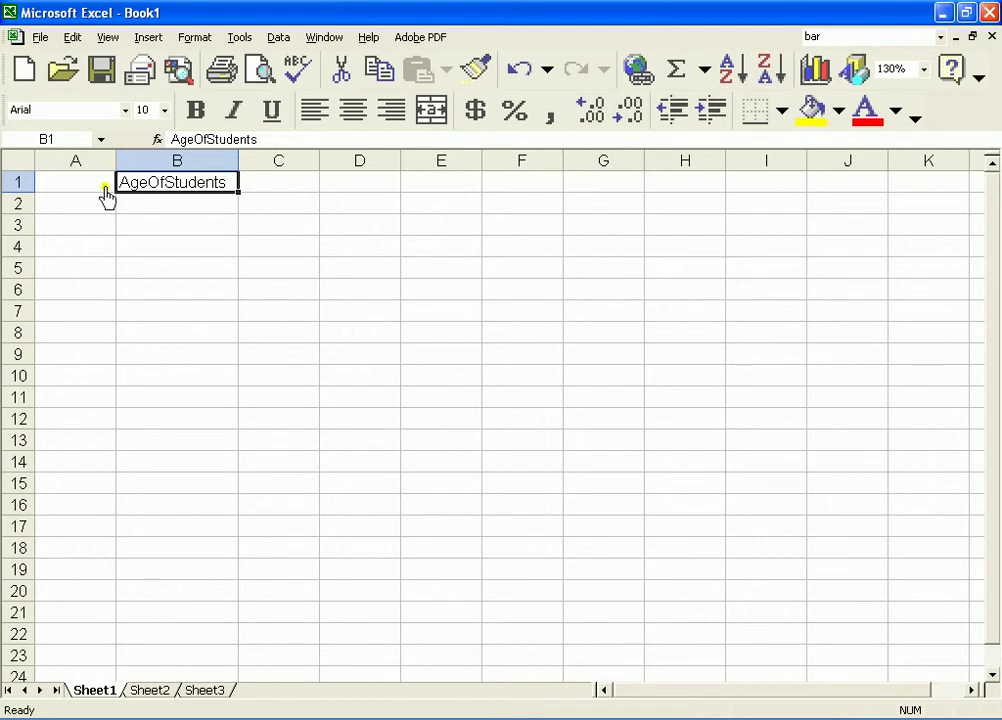
Step: Enter the ages 8, 6 and 7 in cells B2 to B4 under the heading
left_click(168, 208)
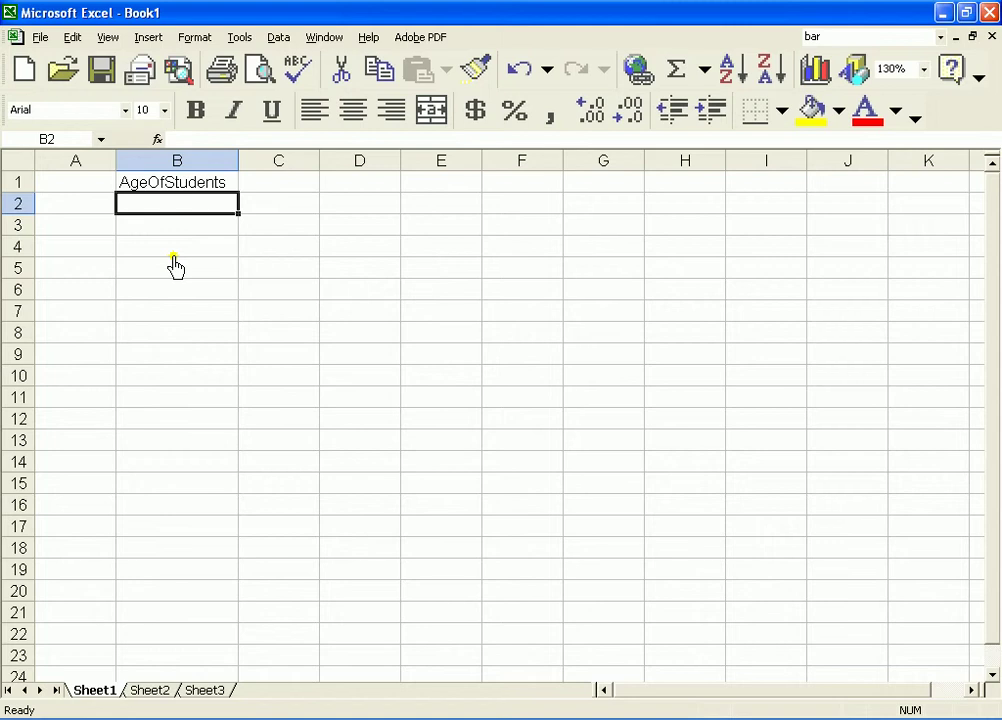
type("8")
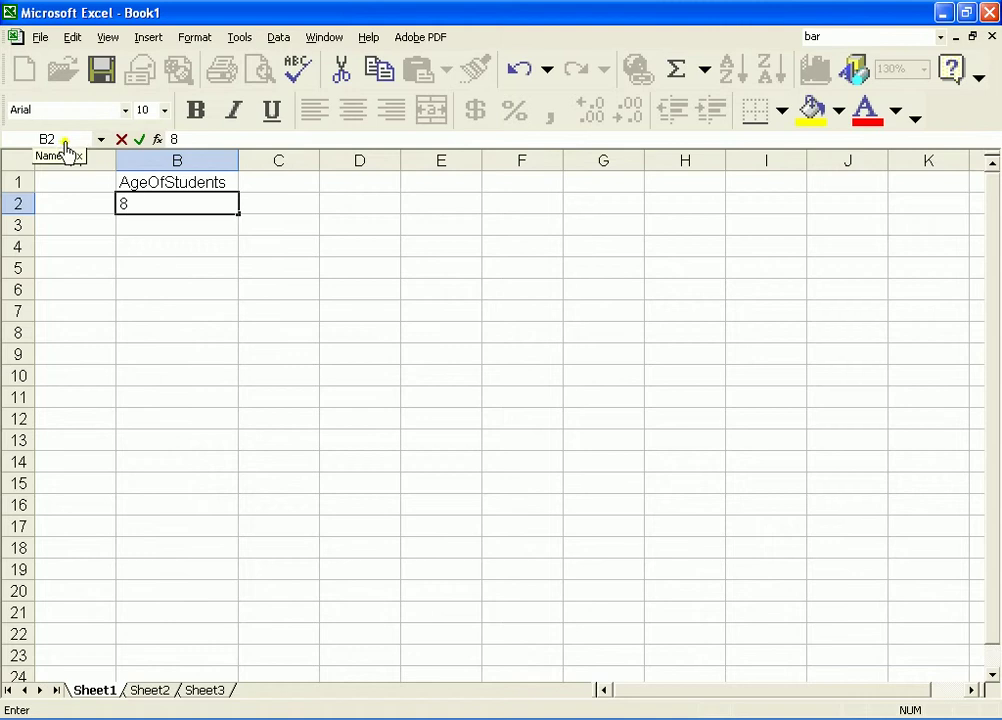
left_click(170, 232)
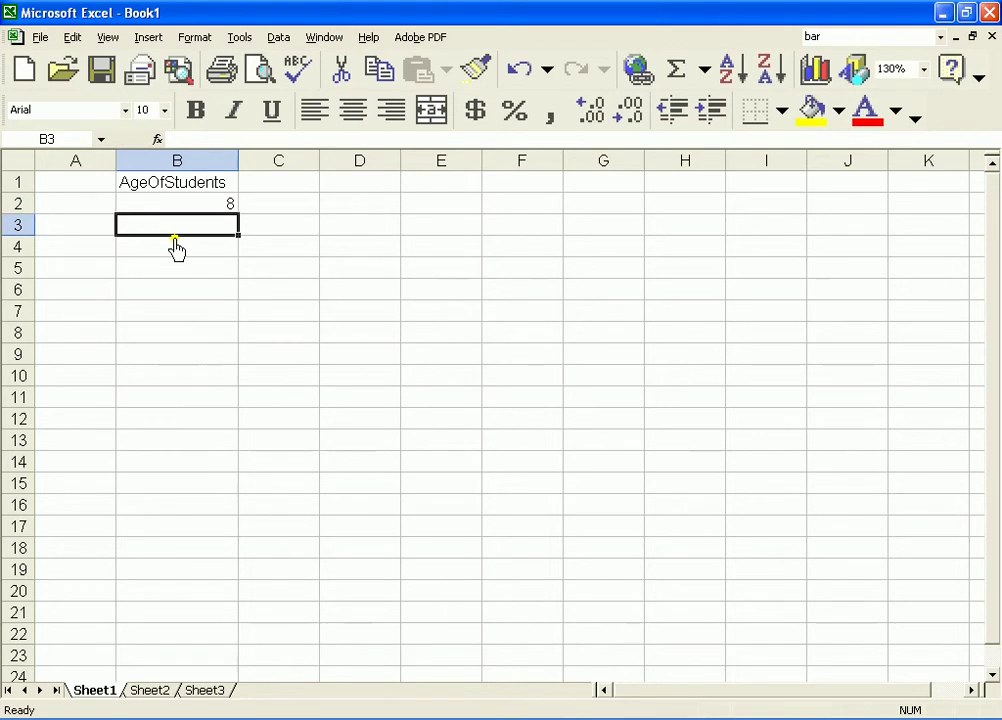
type("6")
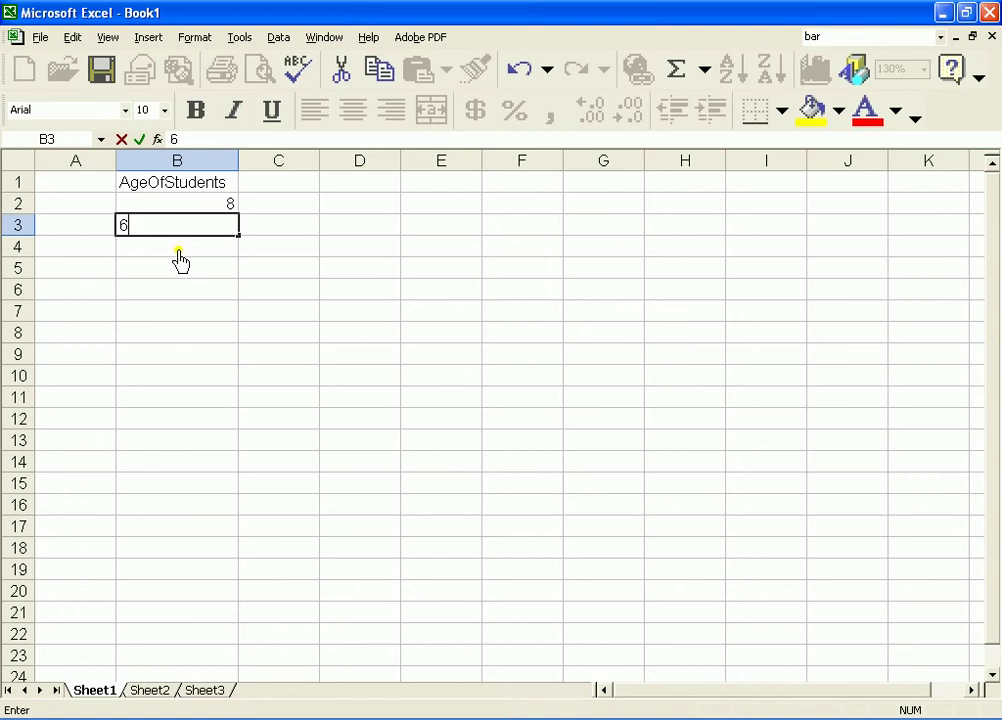
left_click(179, 249)
type("7")
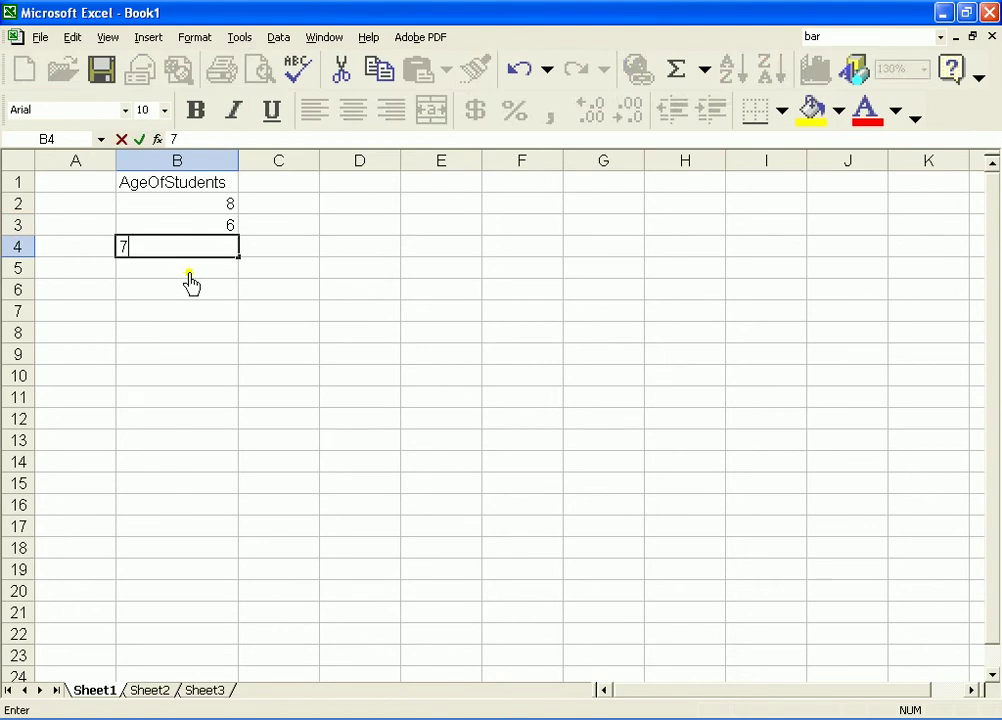
left_click(189, 274)
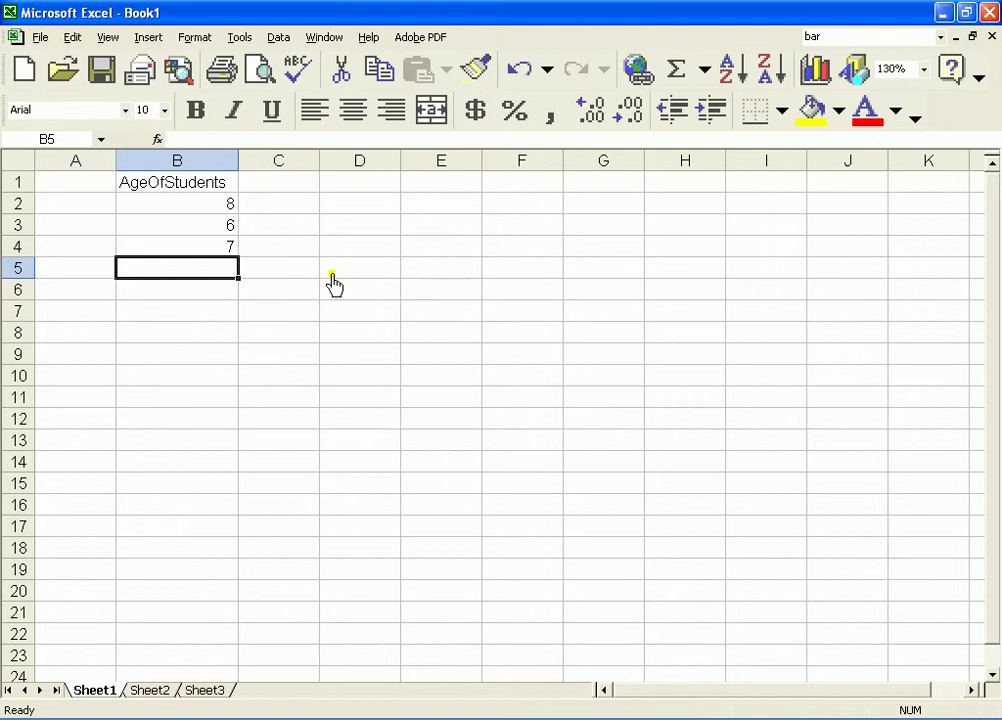
Step: Change the font of the heading in B1 to Tarzan
left_click(200, 186)
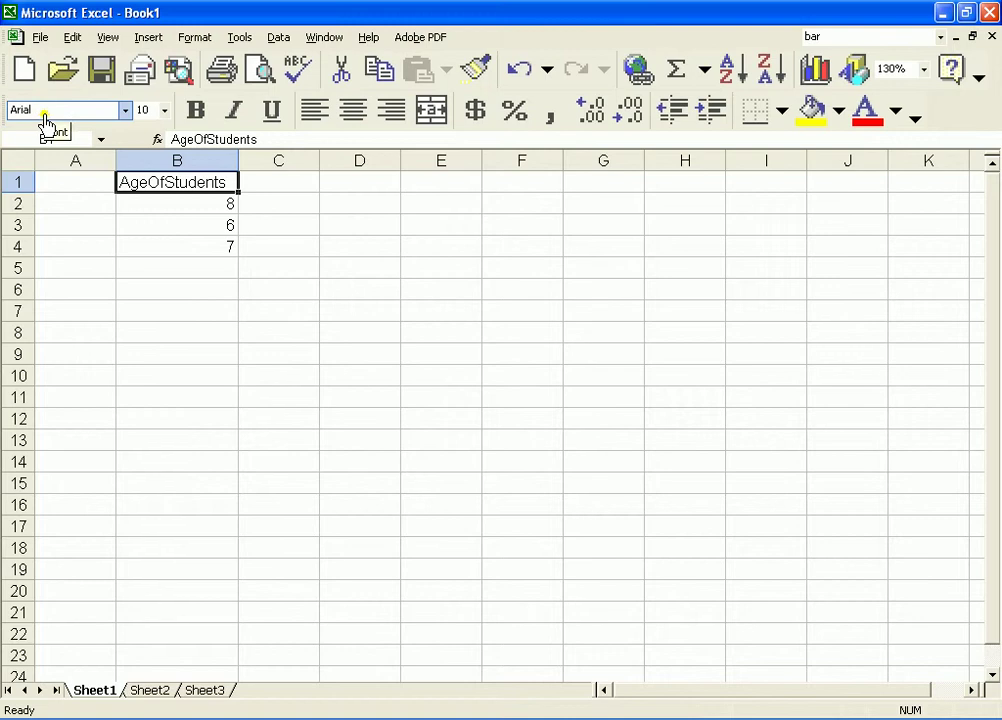
left_click(124, 112)
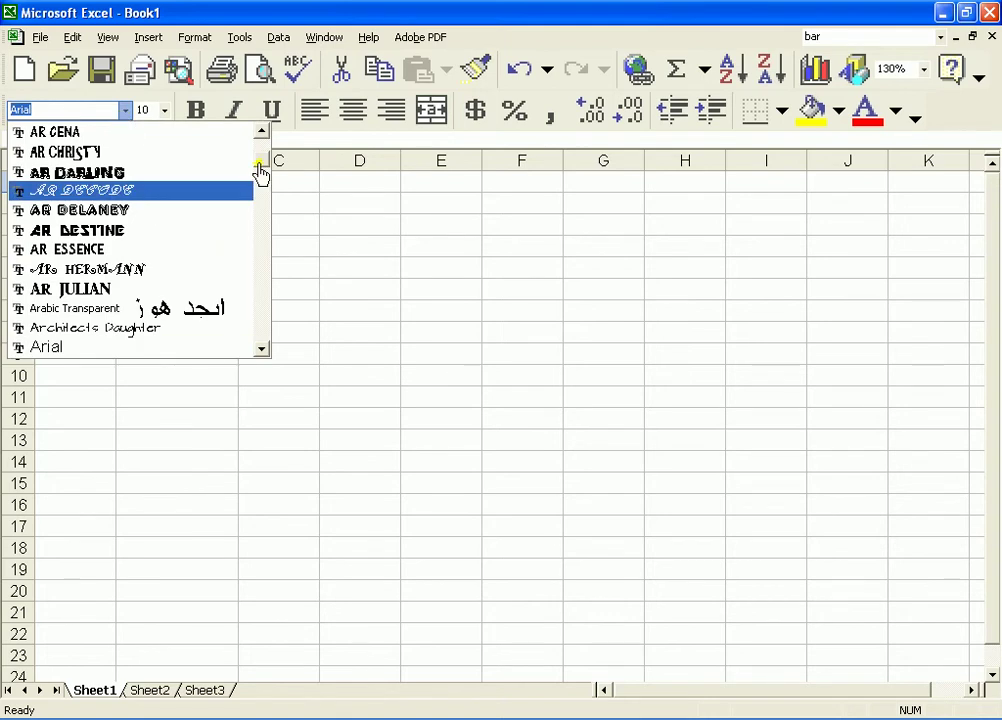
left_click_drag(259, 170, 255, 318)
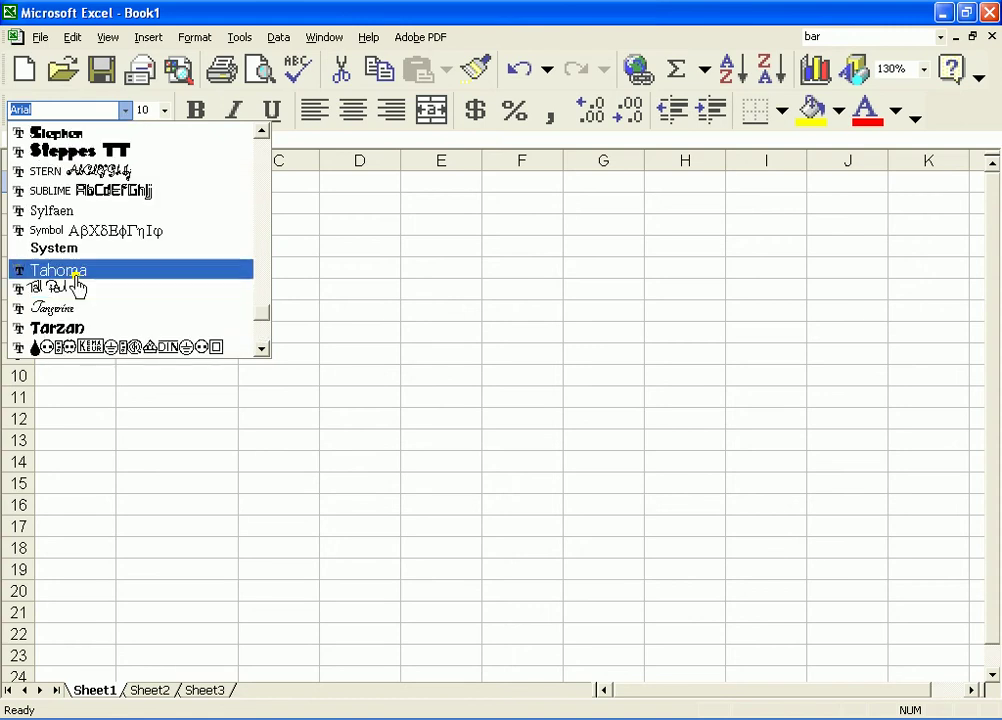
left_click(72, 332)
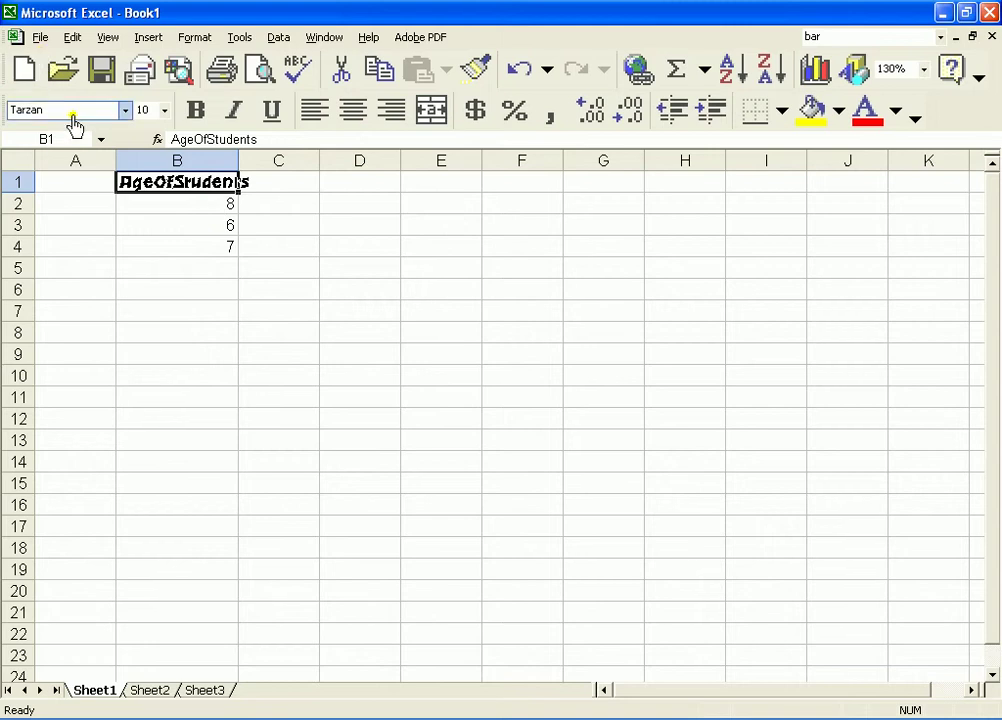
Step: Change the font of the heading in B1 to Copperplate Gothic Bold
left_click(125, 110)
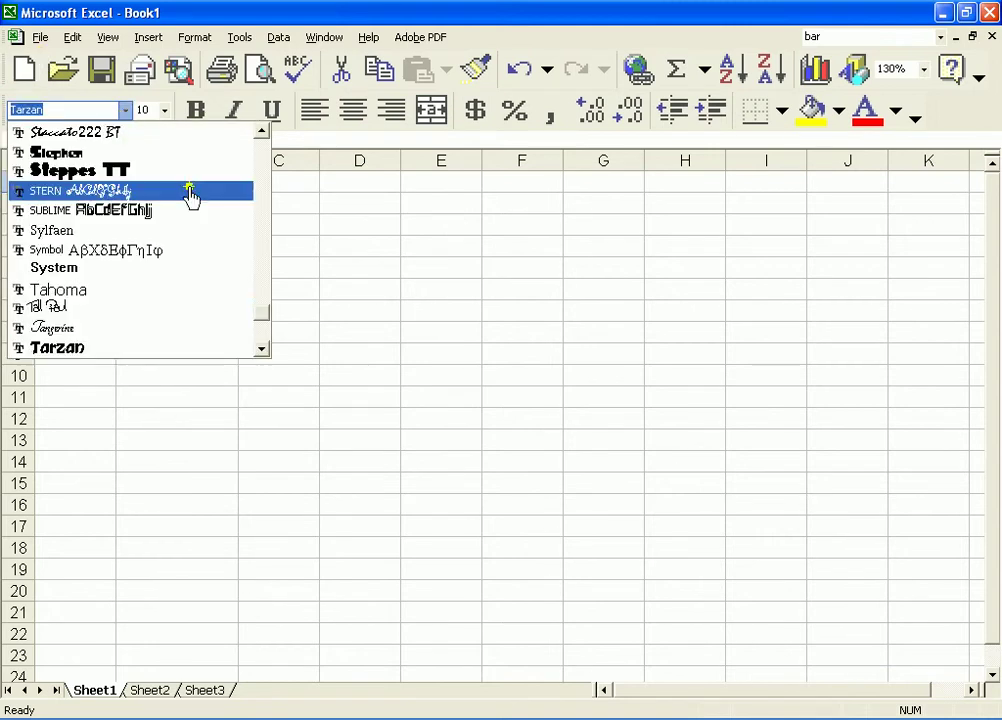
left_click_drag(263, 318, 262, 196)
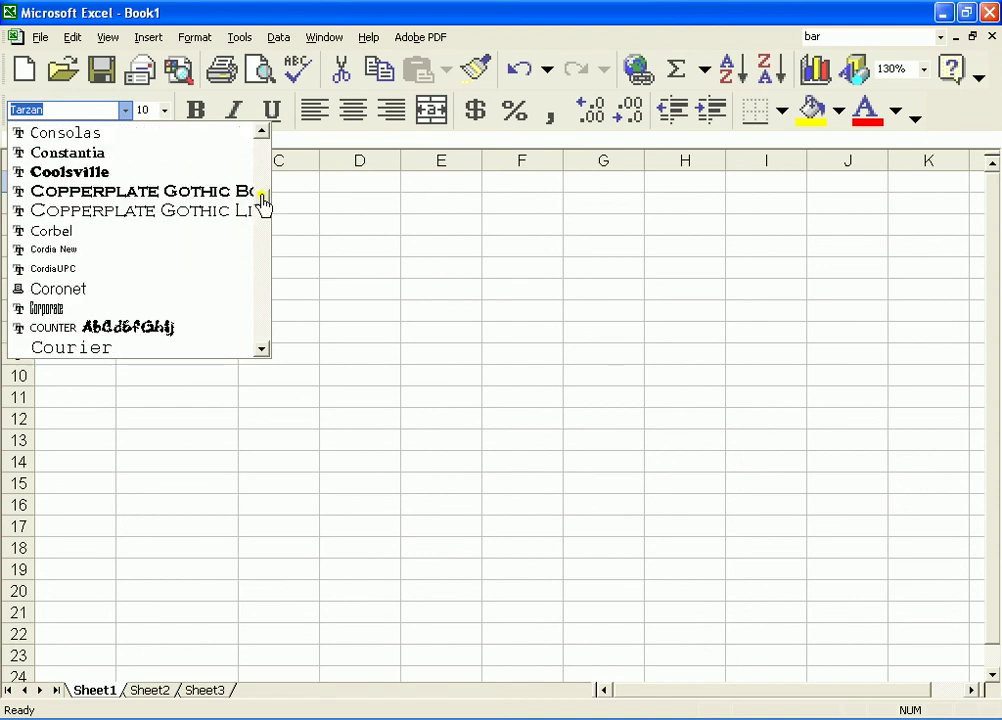
left_click(100, 194)
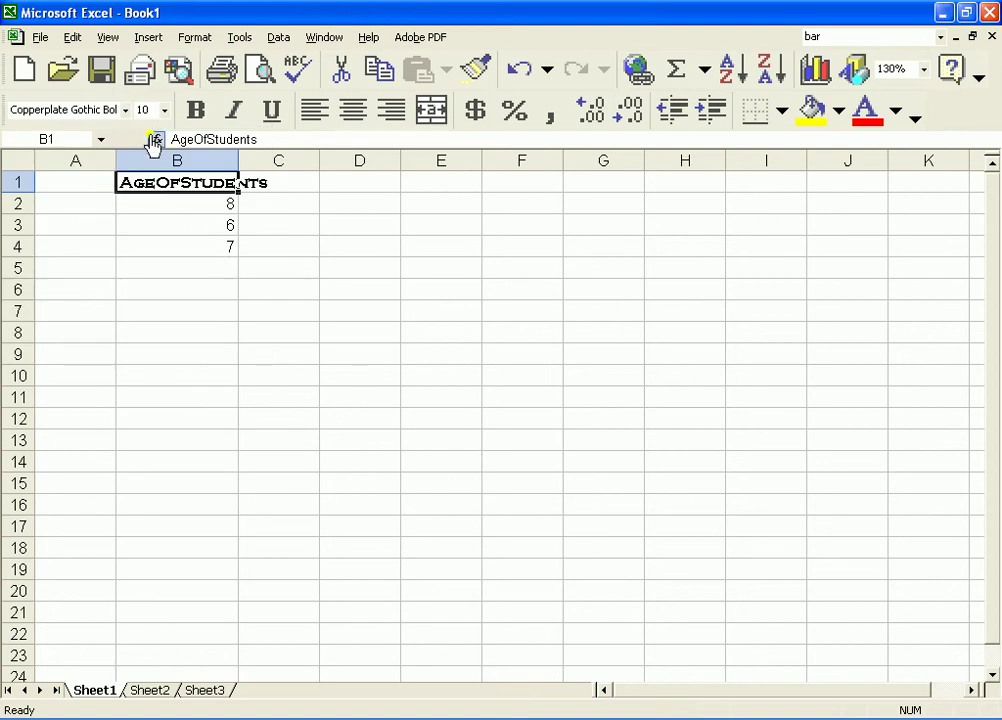
Step: Set the font of the heading in B1 back to Arial
left_click(126, 111)
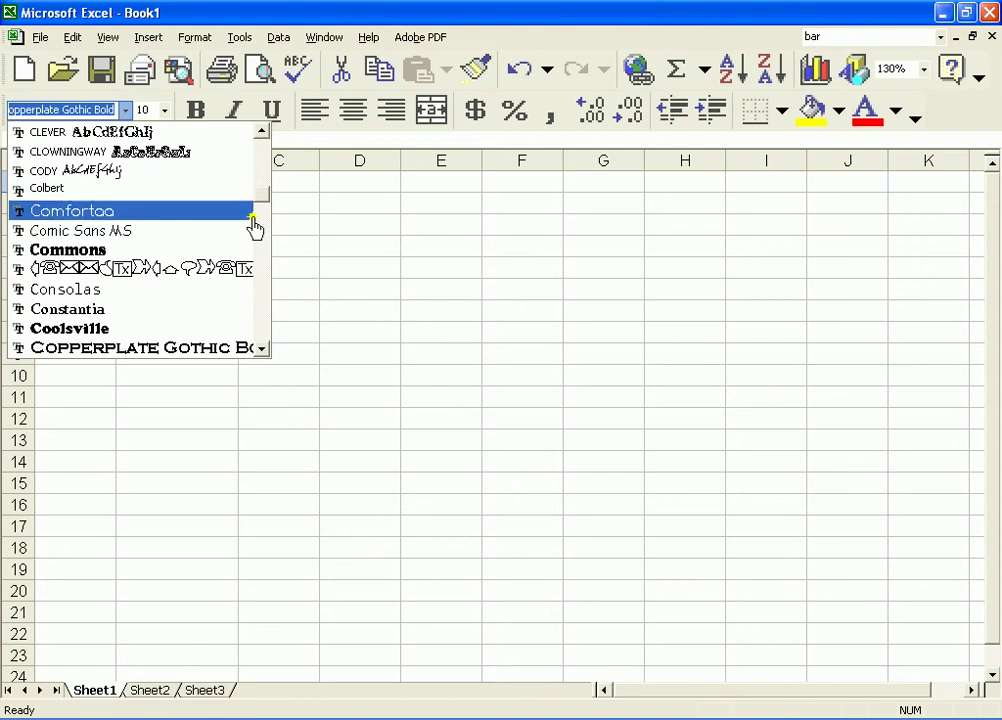
left_click_drag(259, 197, 260, 130)
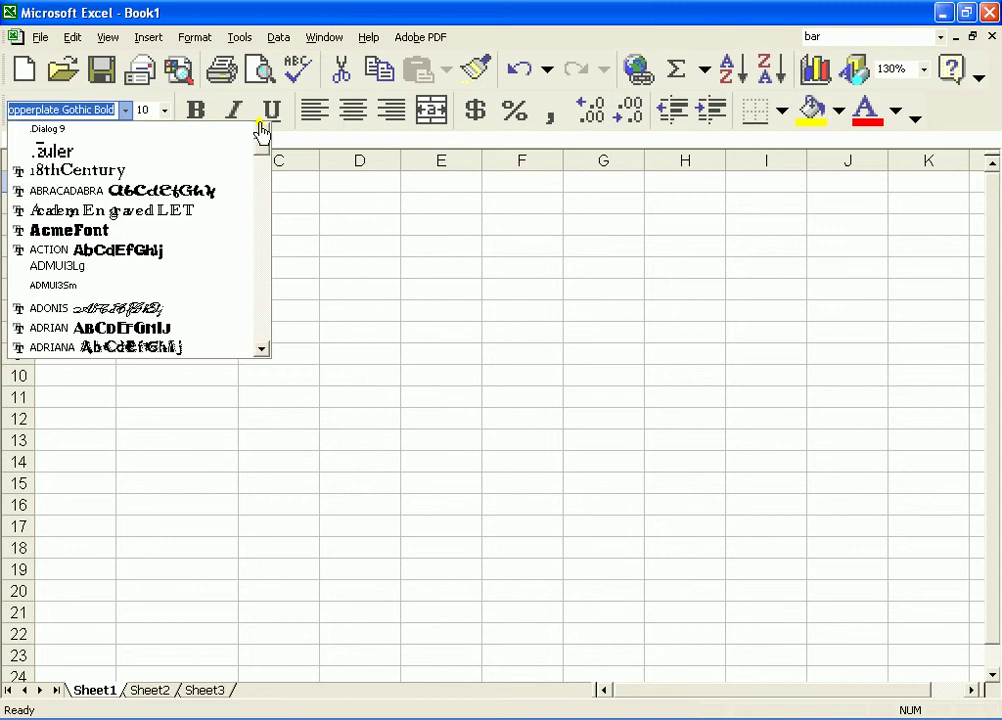
left_click(260, 350)
left_click(260, 350)
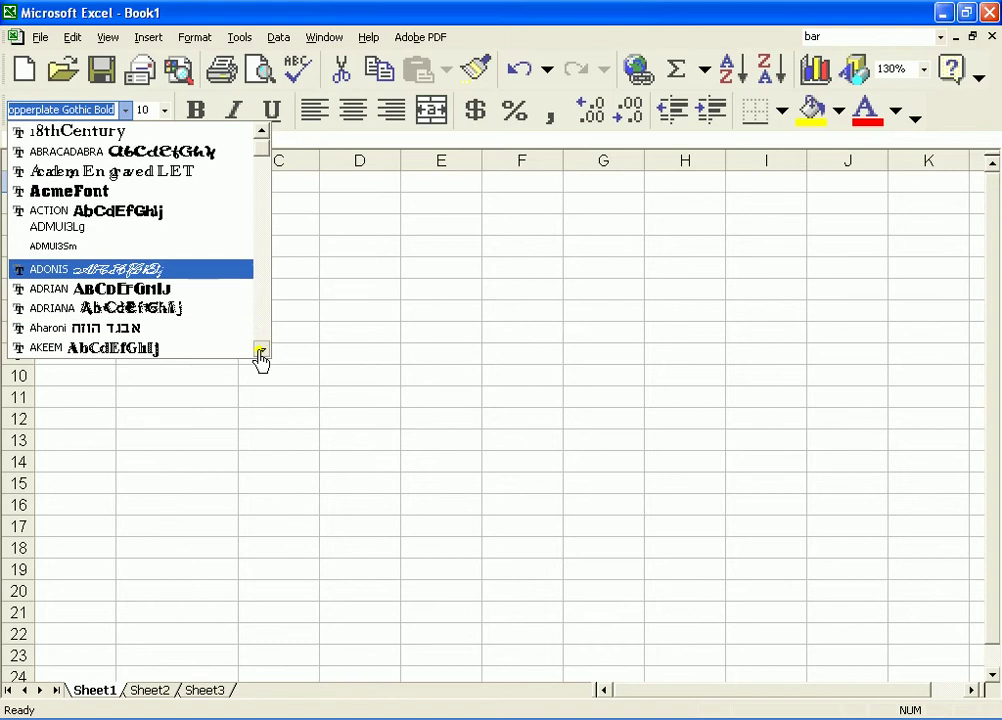
left_click(260, 350)
left_click(260, 350)
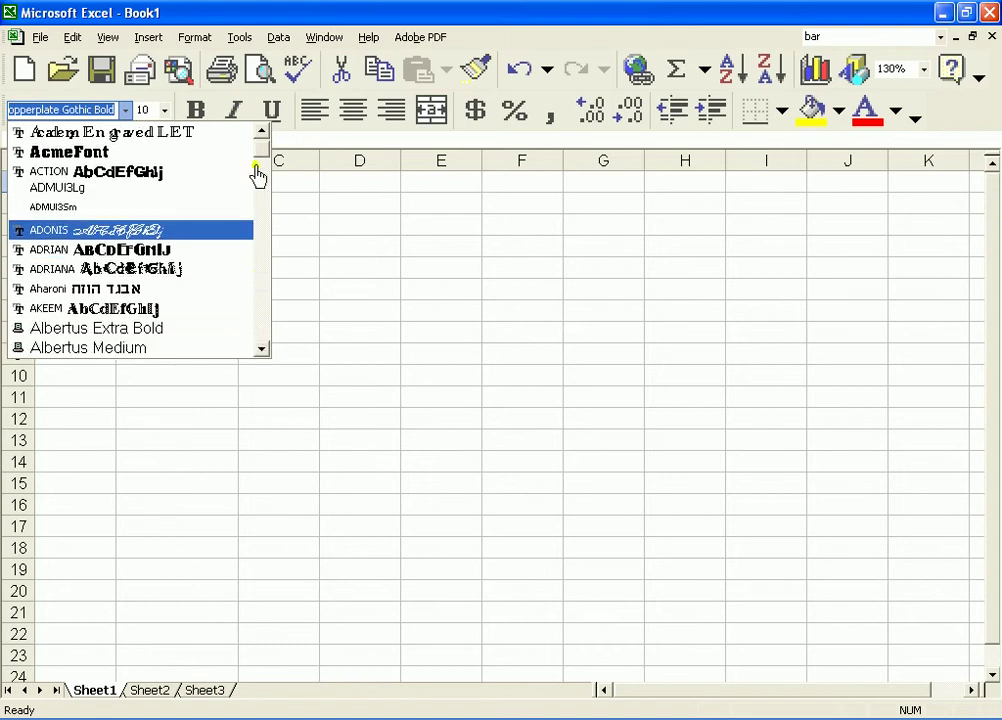
left_click_drag(264, 161, 266, 172)
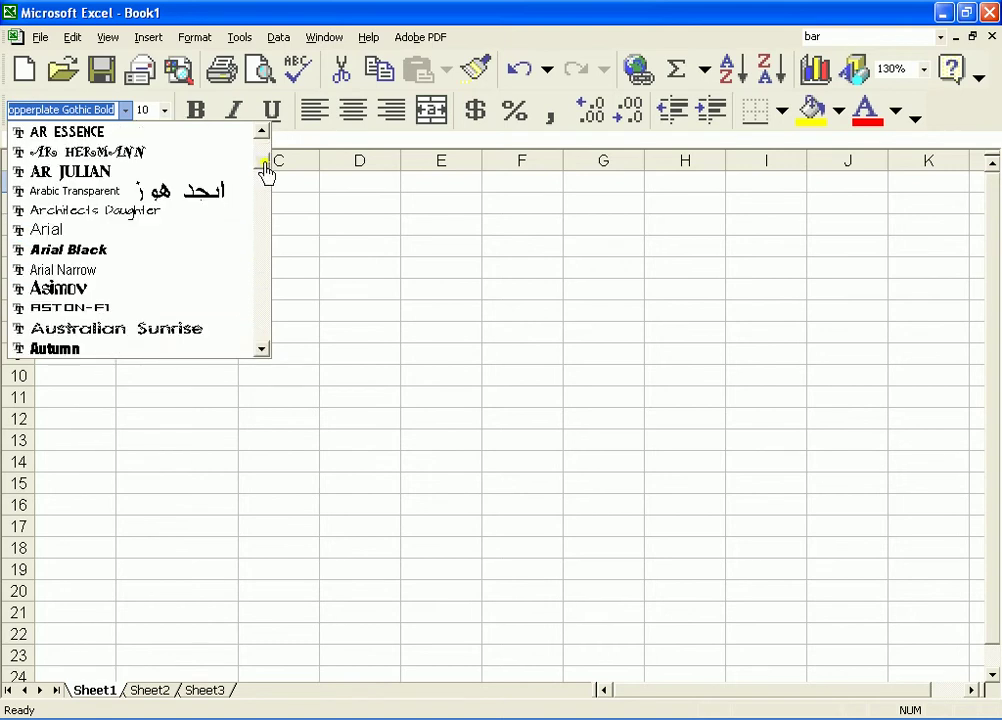
left_click(50, 230)
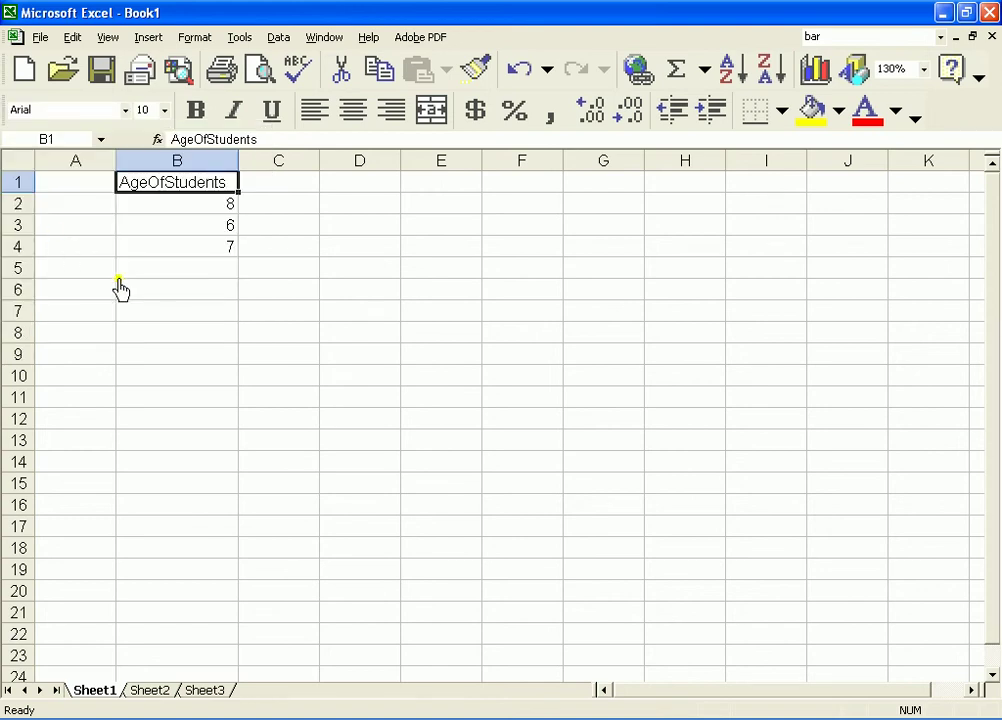
Step: Change the font of the heading in B1 to Times New Roman
left_click(125, 112)
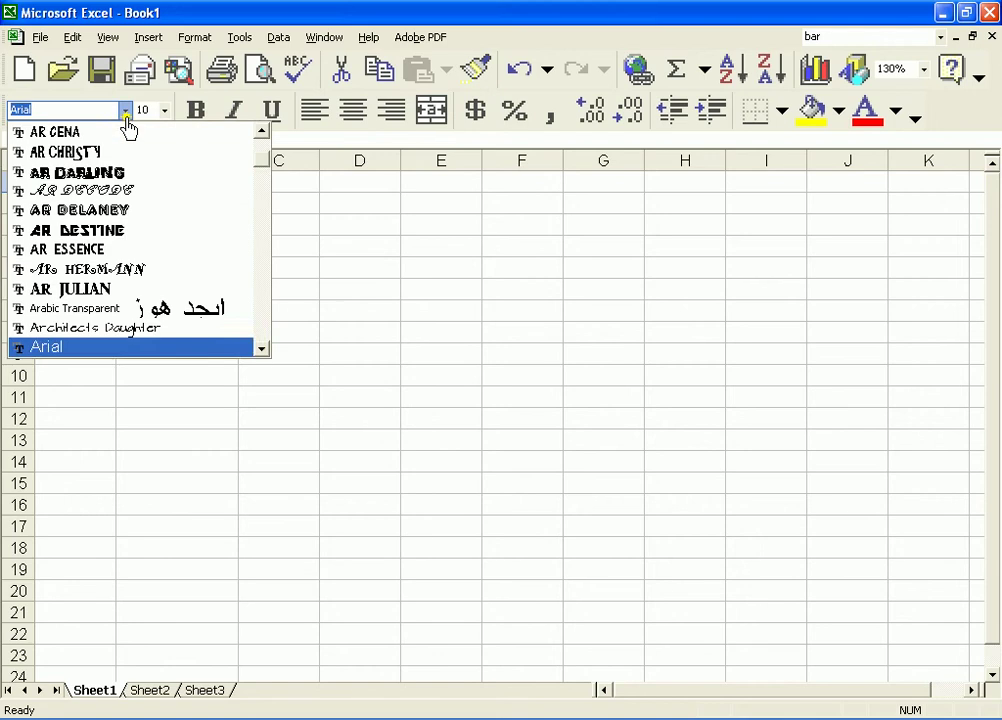
left_click_drag(262, 168, 264, 320)
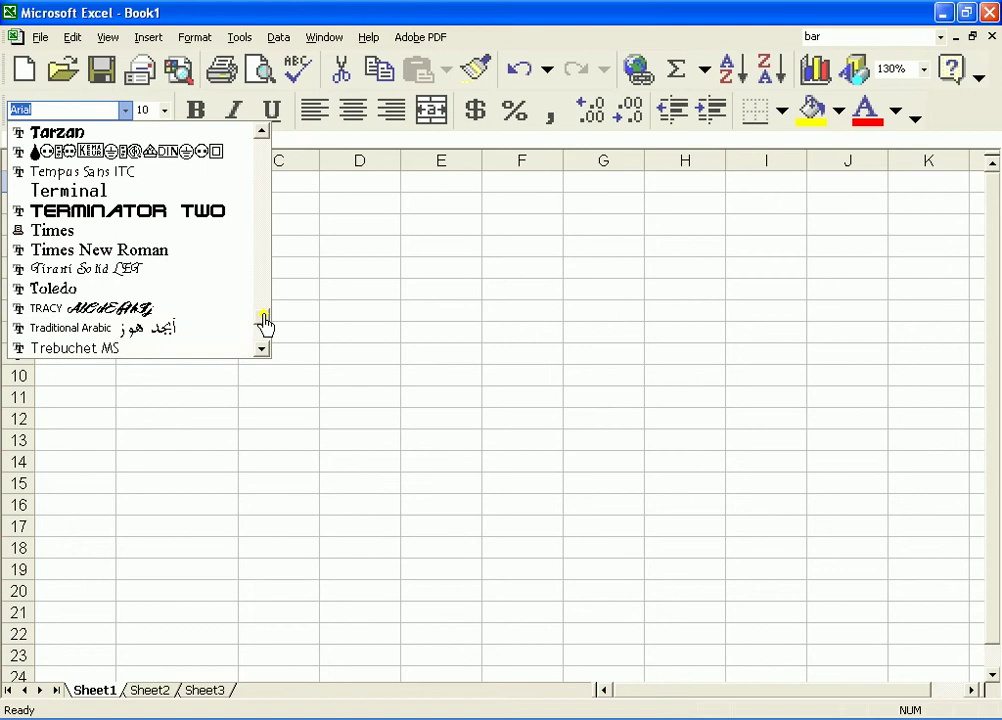
left_click(165, 252)
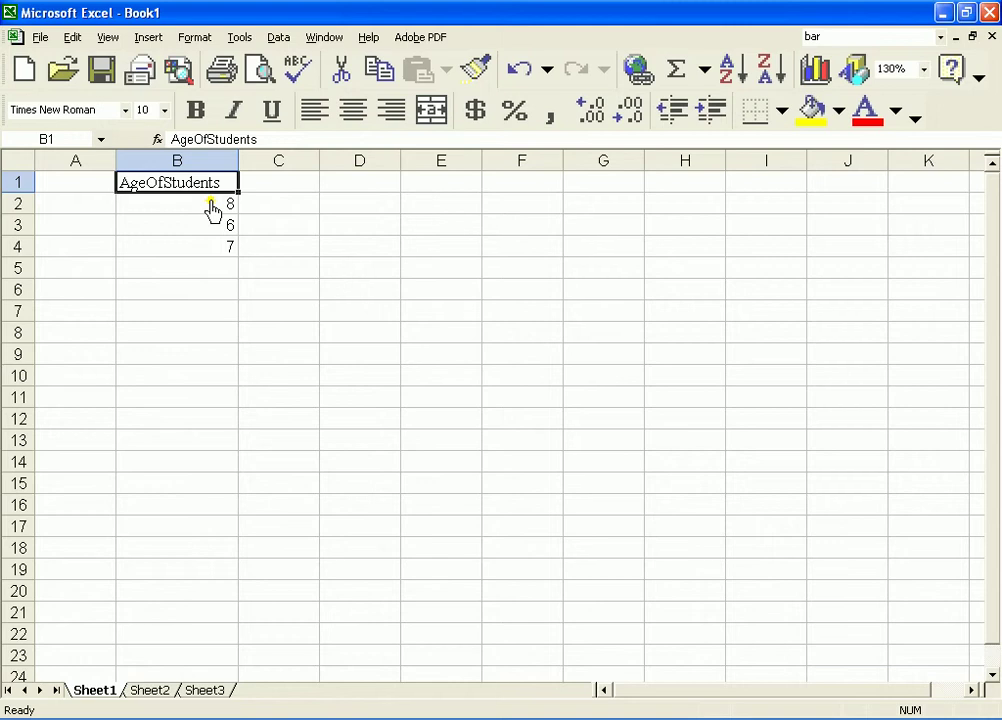
Step: Set the heading in B1 to font size 20 and widen column B to about 24.6 to fit it
left_click(165, 110)
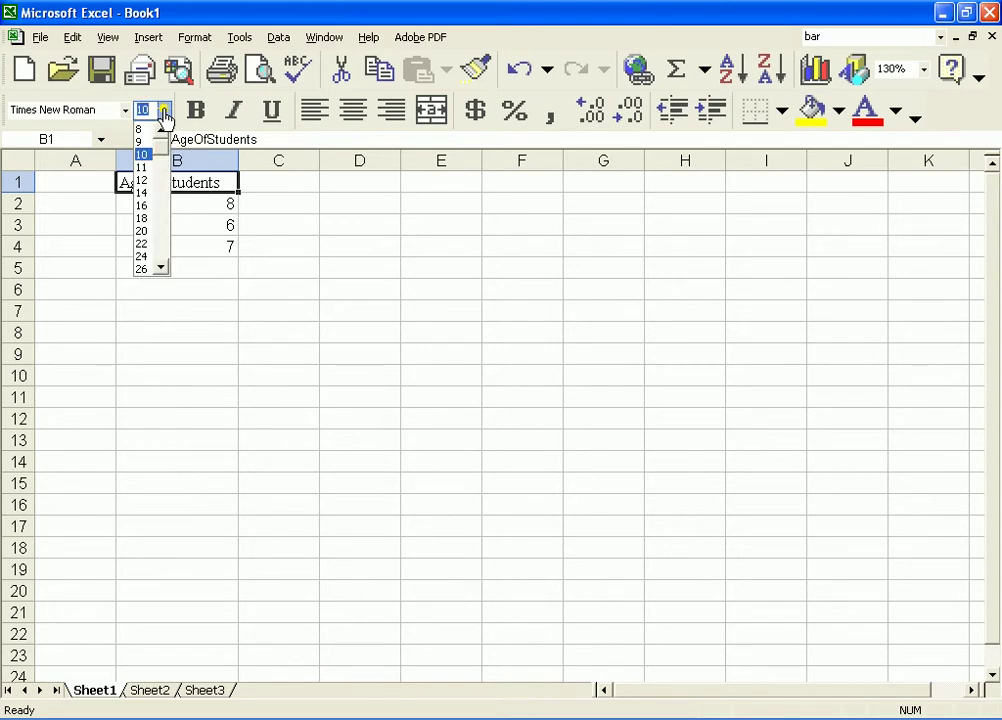
left_click(143, 231)
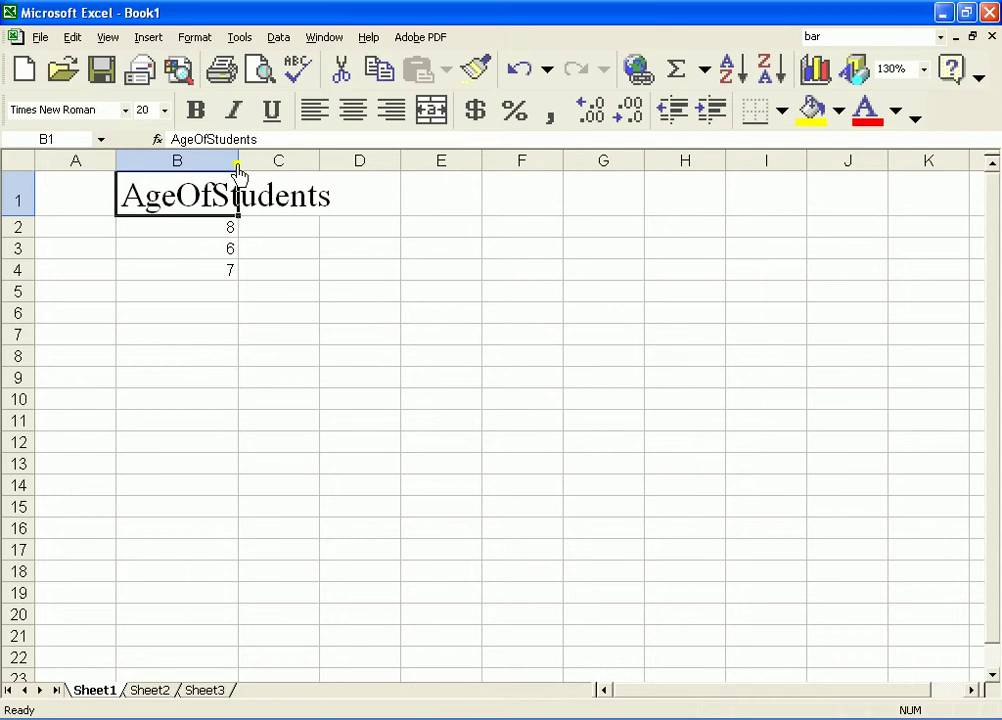
left_click_drag(237, 170, 342, 186)
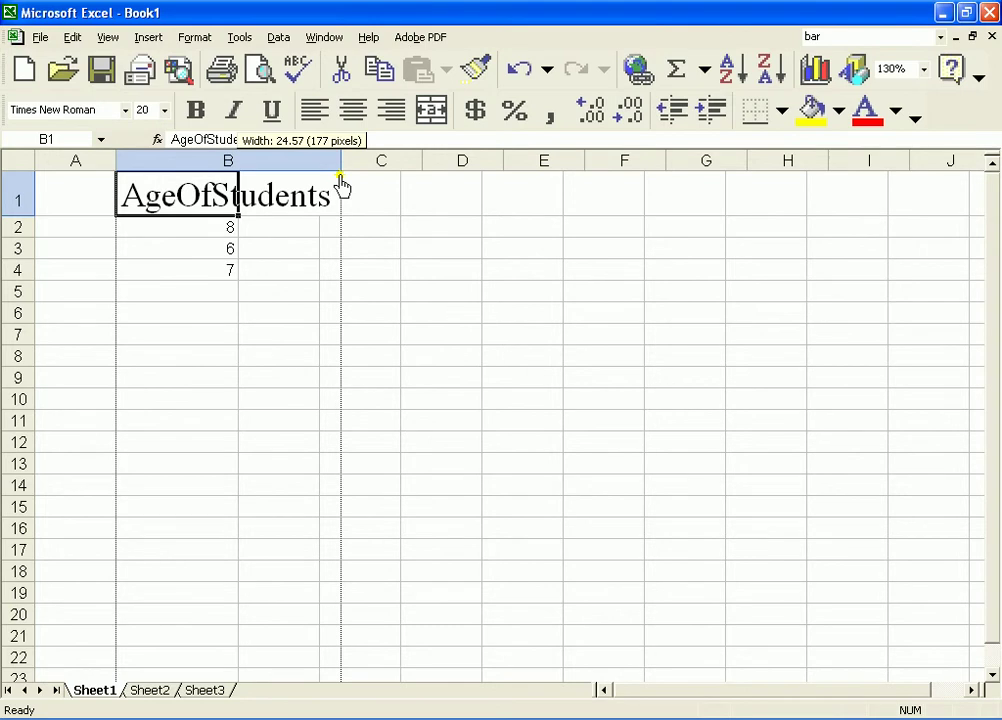
left_click_drag(341, 185, 341, 185)
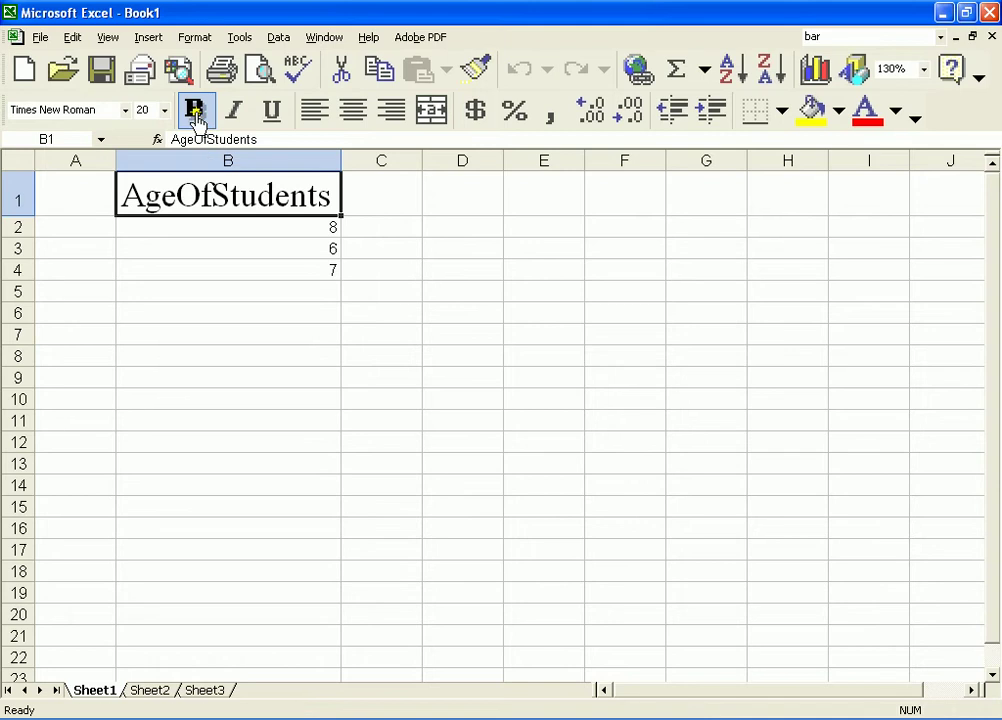
Step: Apply bold, italic and underline formatting to the heading in B1
left_click(196, 112)
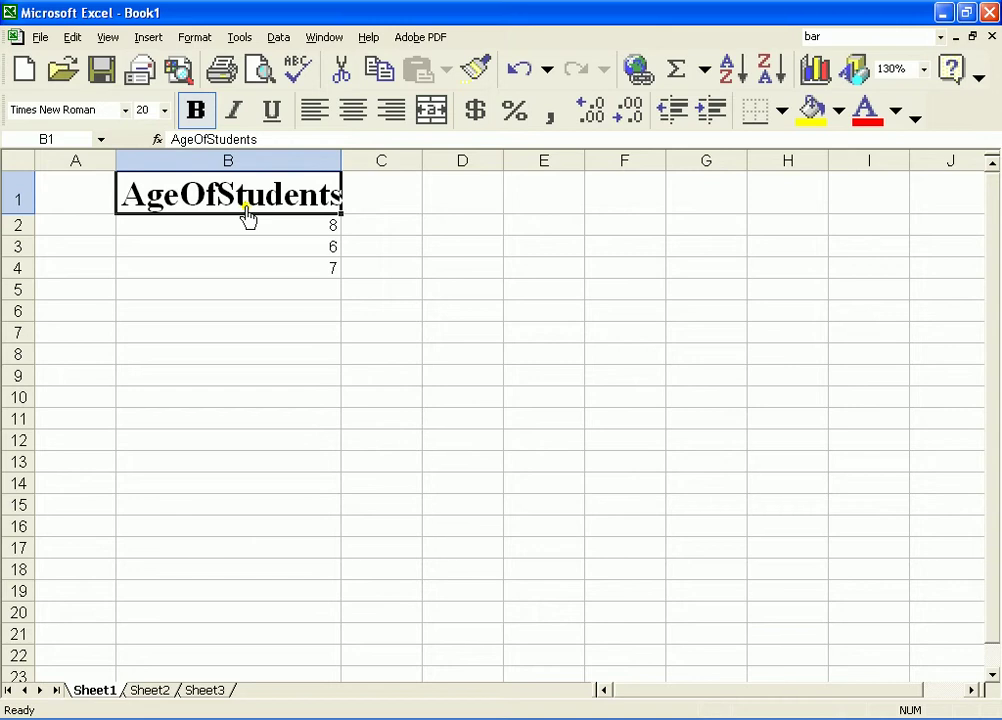
left_click(236, 117)
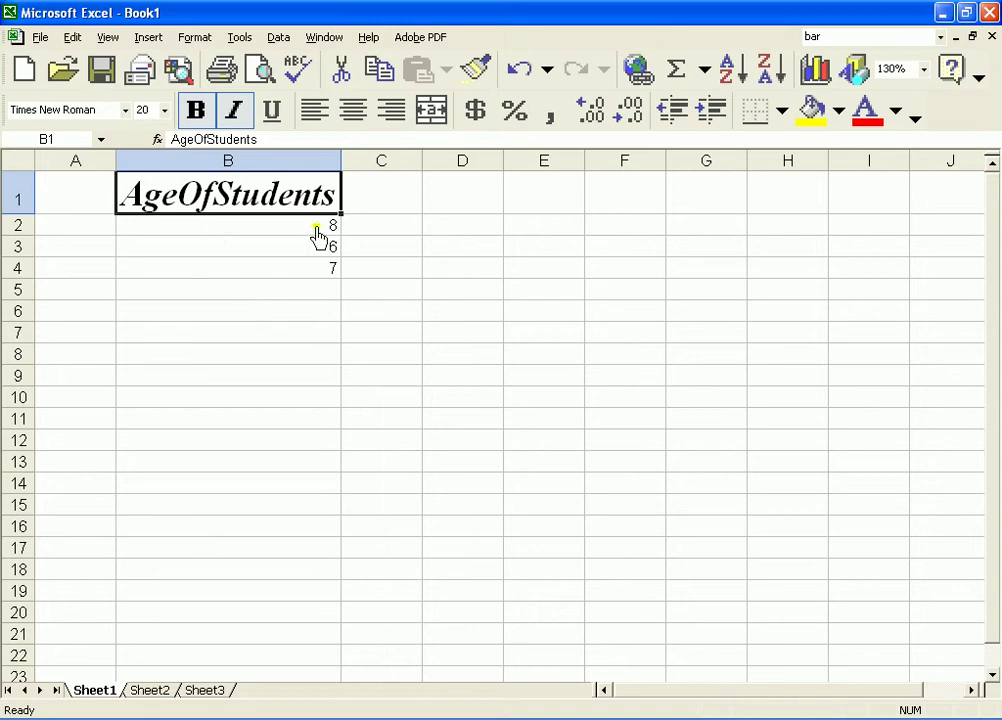
left_click(271, 110)
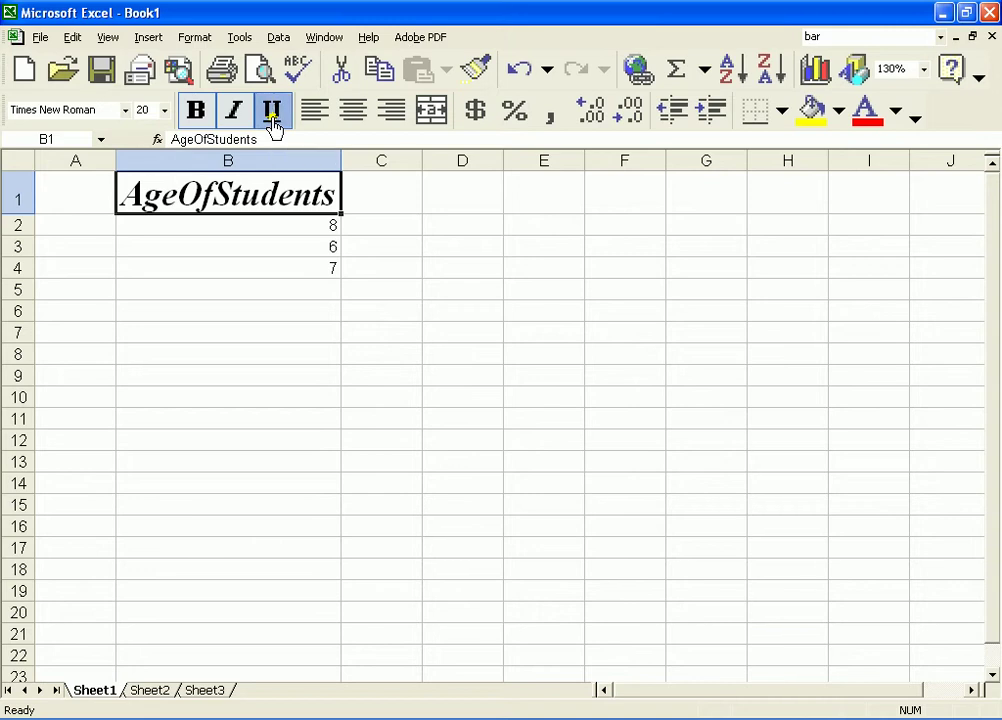
left_click(271, 112)
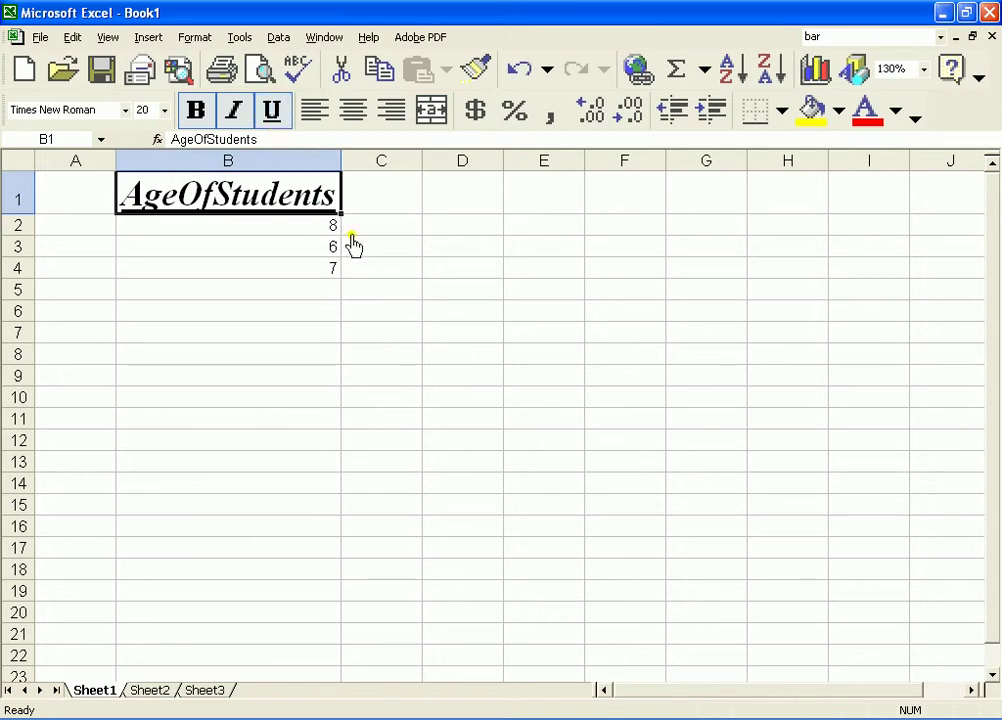
left_click(259, 230)
left_click(259, 250)
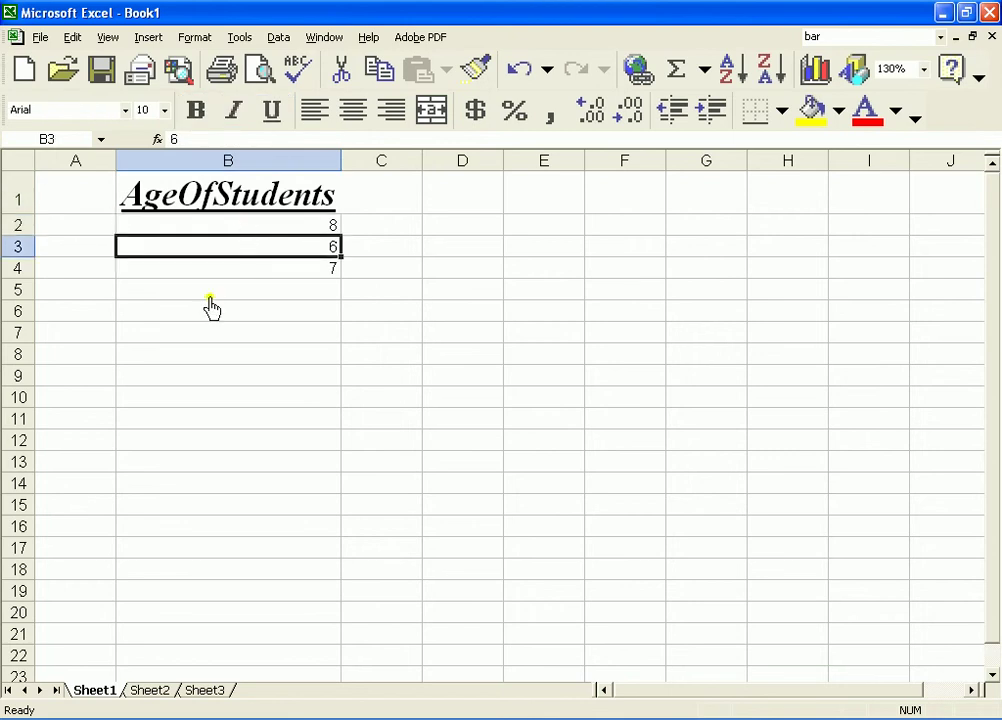
Step: Undo the underline on the heading in B1 and redo it
left_click(271, 199)
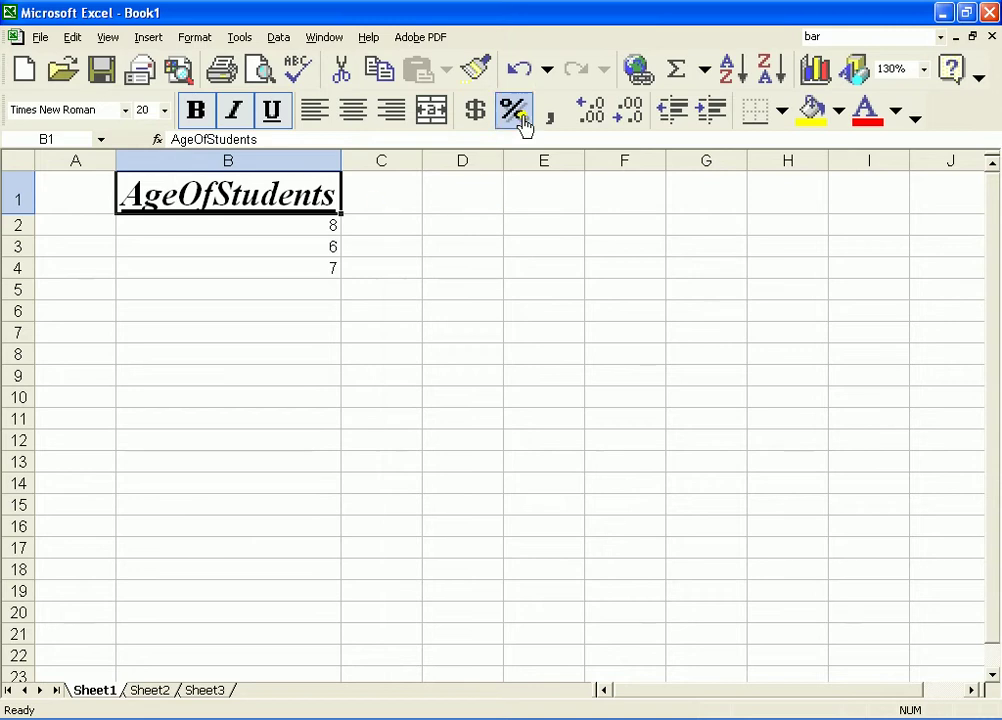
left_click(517, 77)
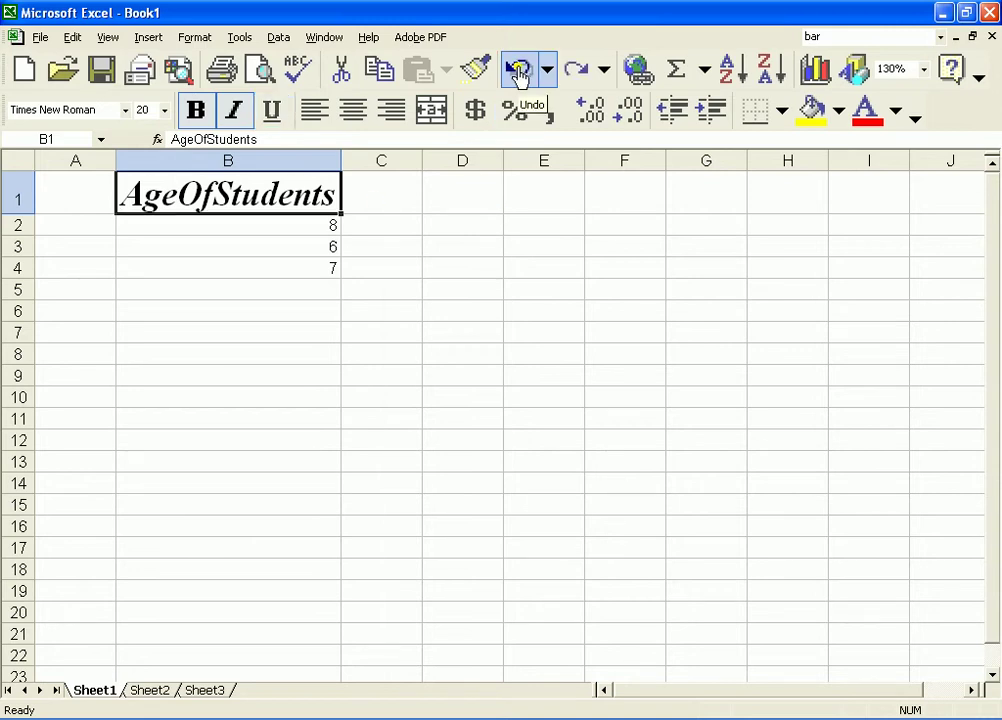
left_click(576, 74)
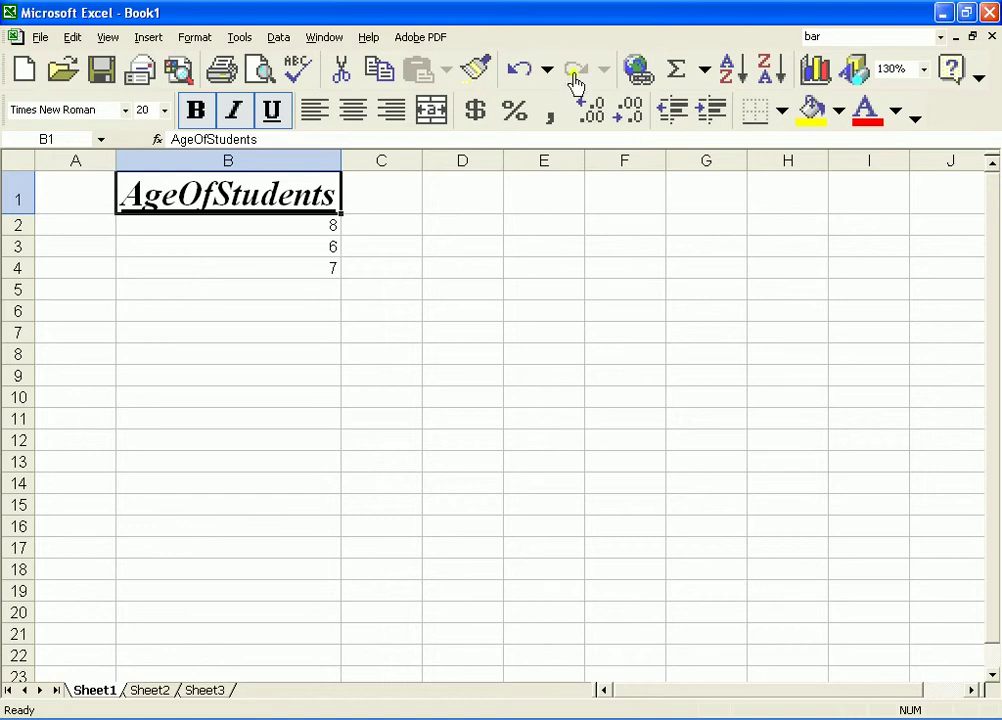
Step: Undo the underline, italic and bold formatting of the heading in B1
left_click(520, 72)
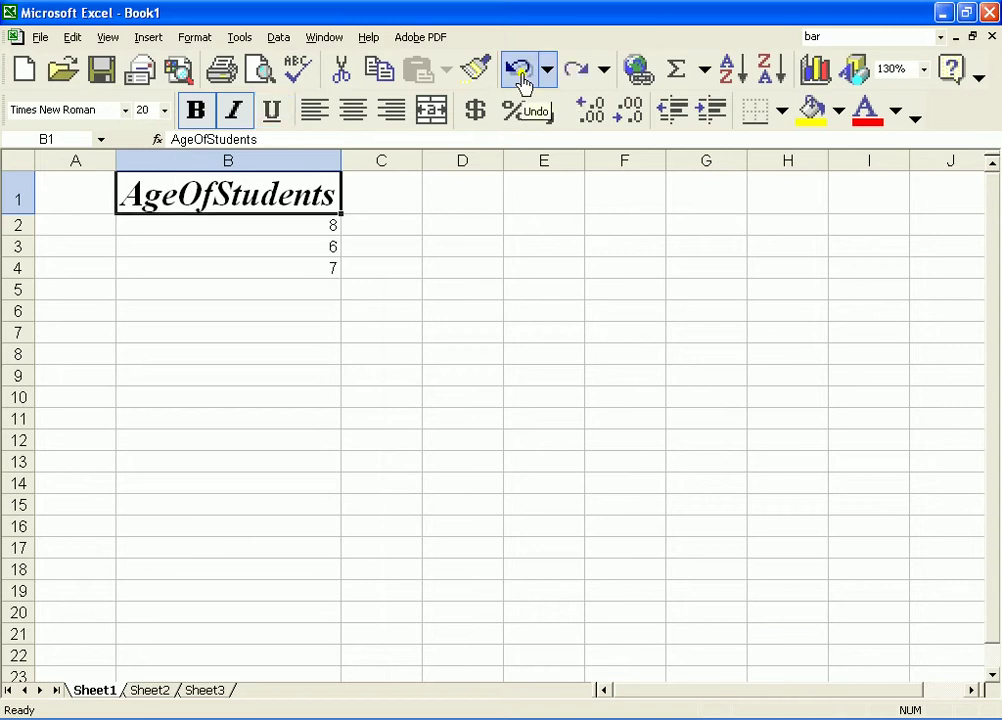
left_click(520, 72)
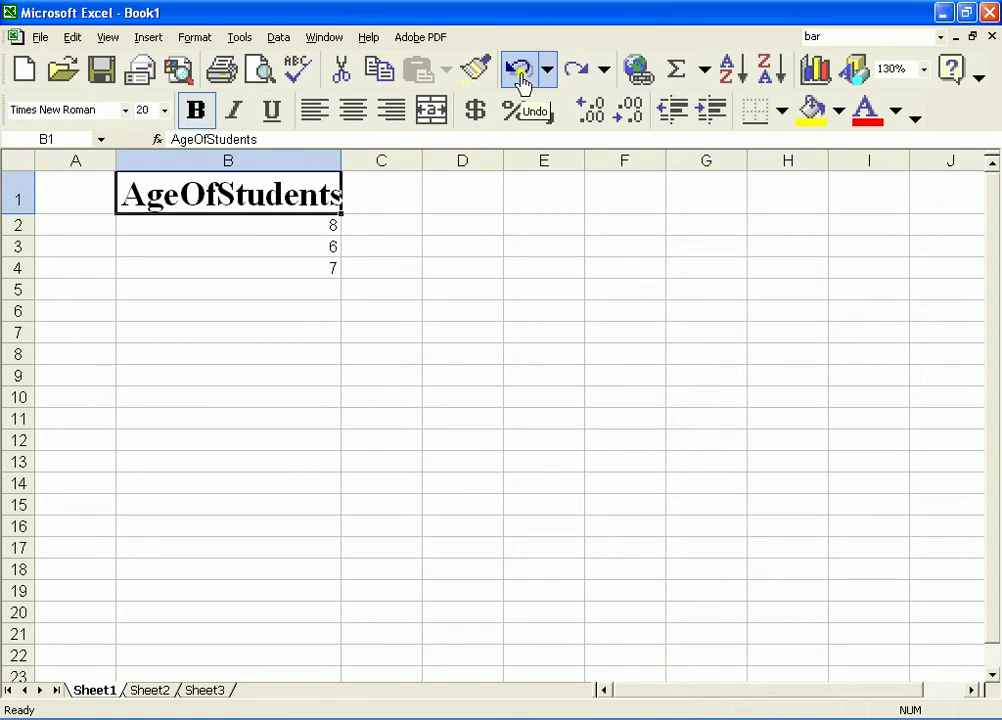
left_click(520, 72)
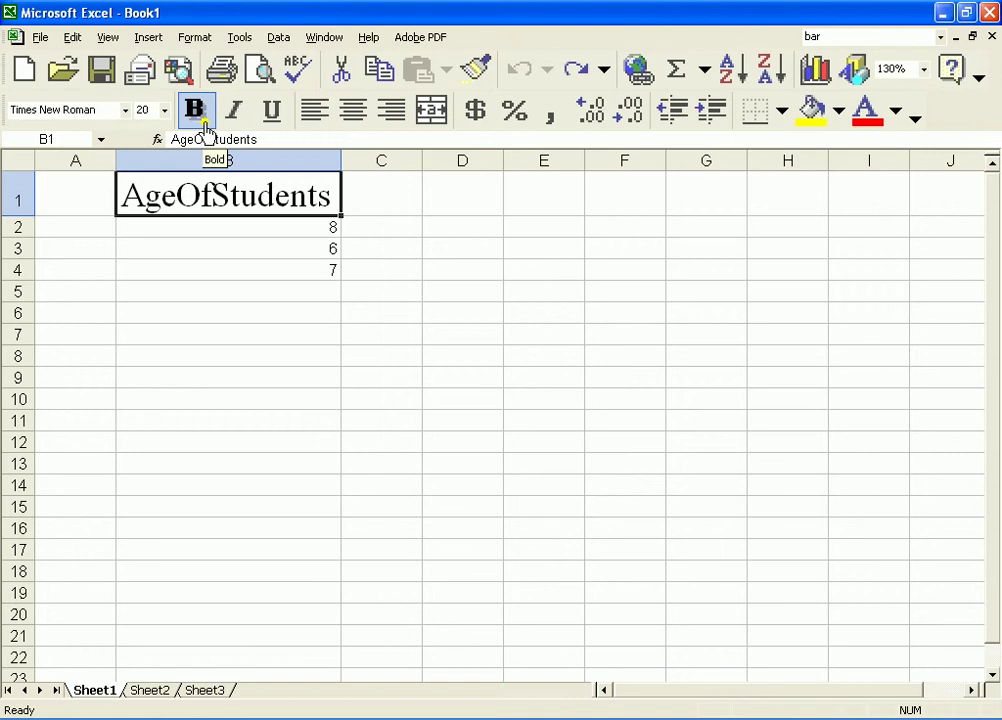
left_click(271, 116)
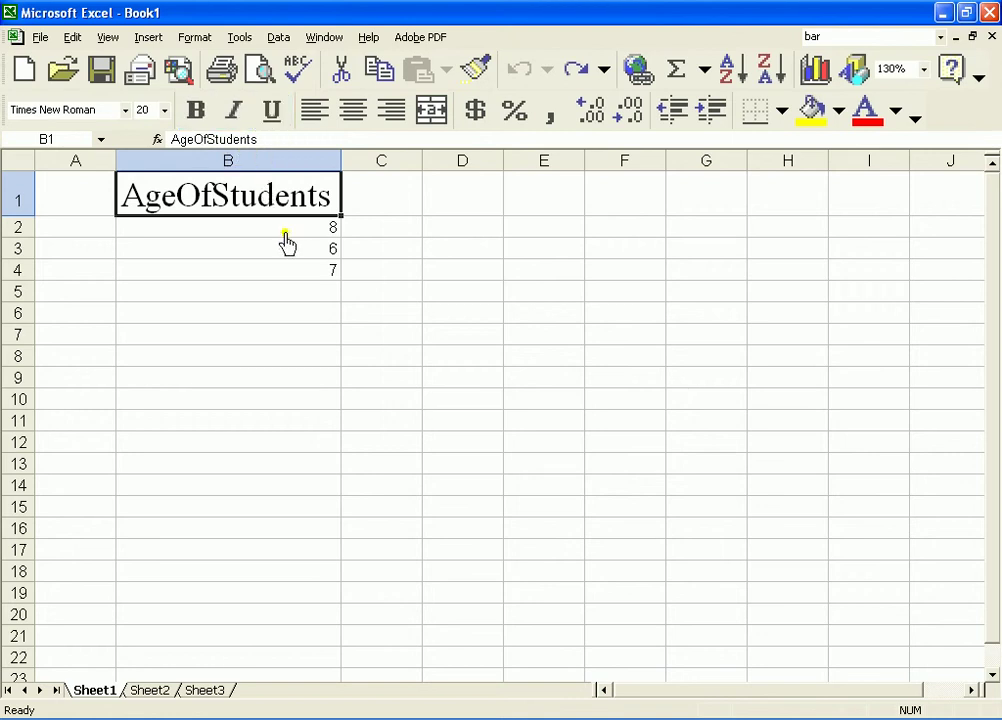
Step: Set the heading in B1 to font size 10 and narrow column B to just fit the heading text
left_click(165, 111)
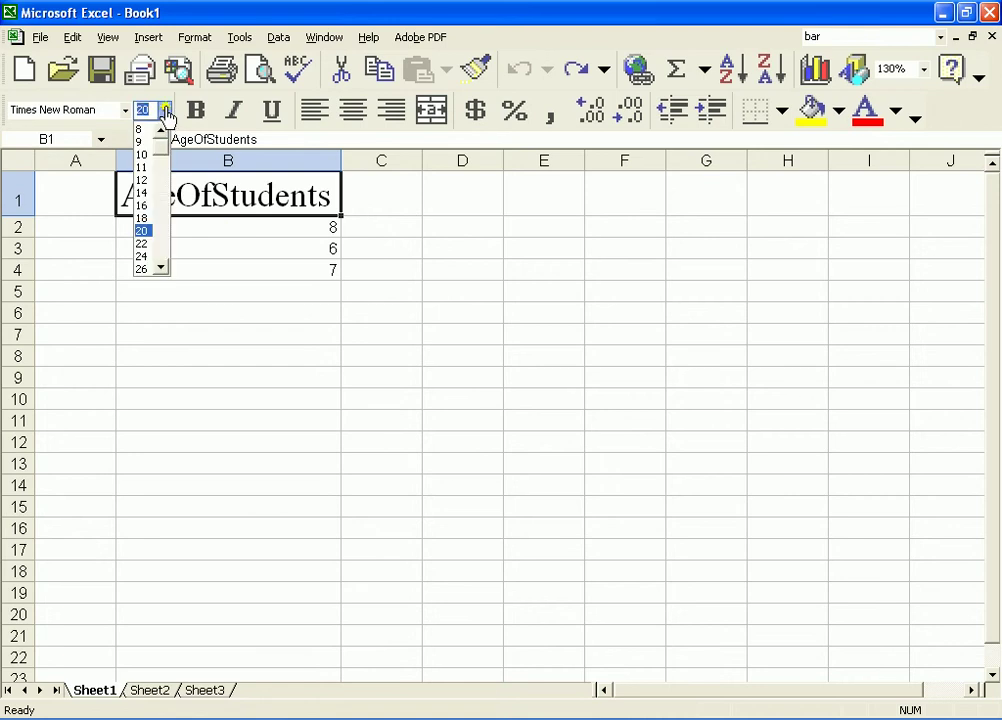
left_click(145, 158)
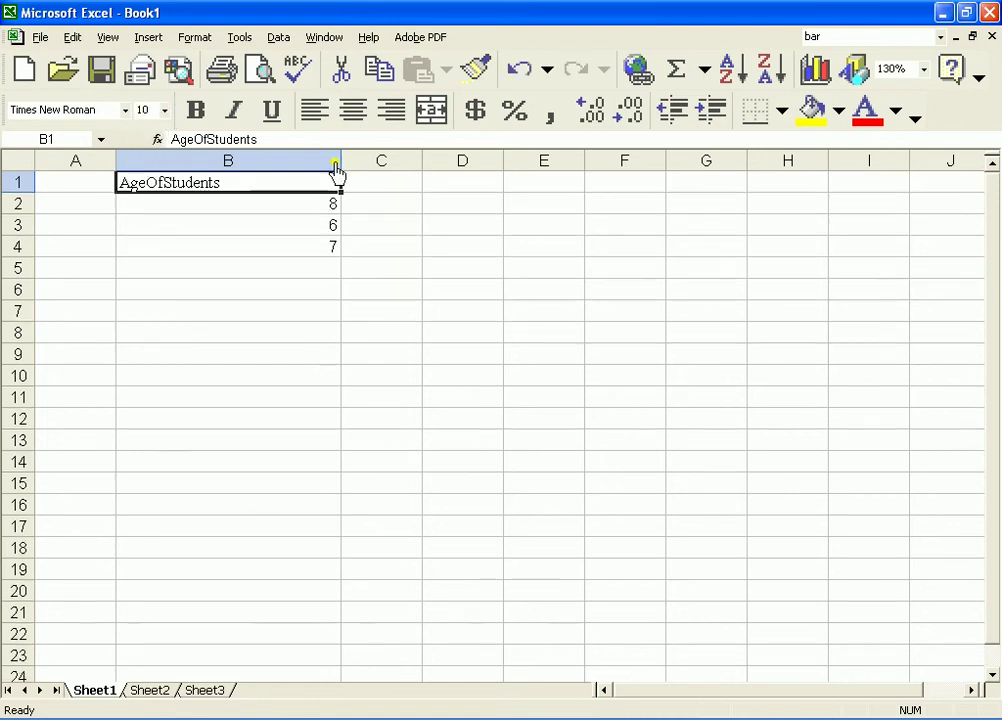
left_click_drag(341, 168, 230, 199)
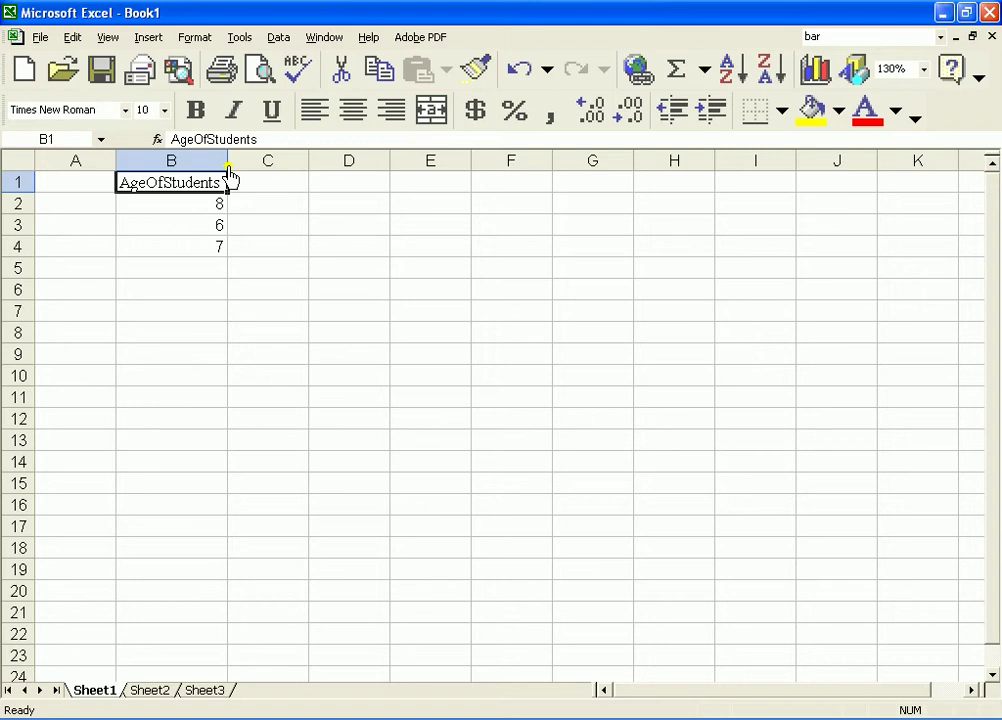
mouse_move(229, 175)
left_mouse_down()
mouse_move(320, 172)
mouse_move(232, 174)
left_mouse_up()
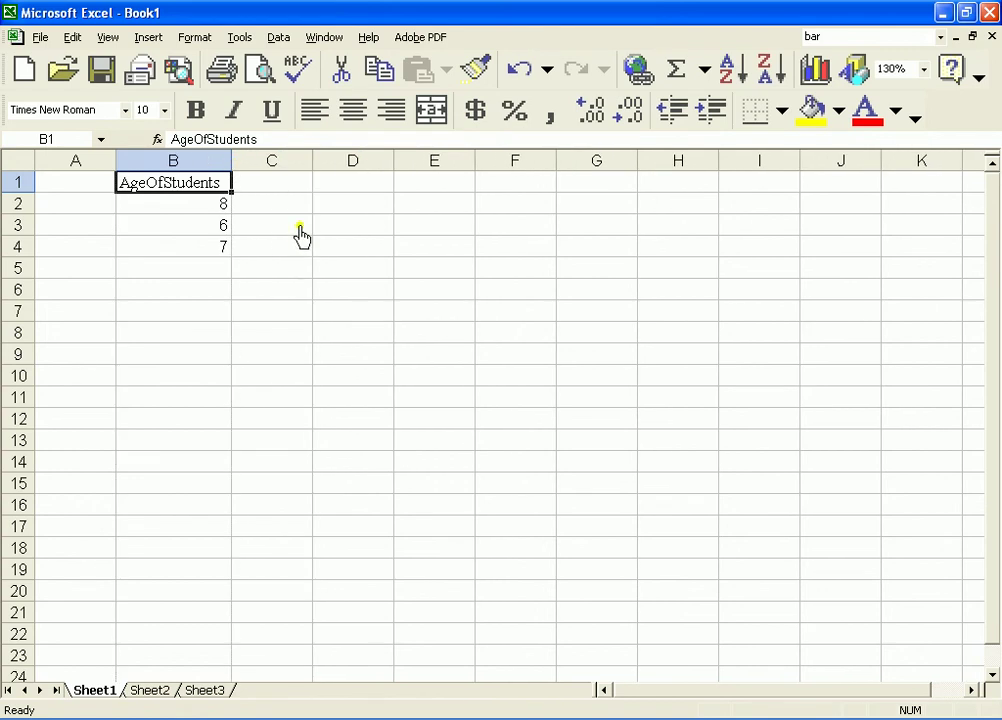
Step: Try left and centre alignment on the value in B3, finishing with right alignment
left_click(190, 232)
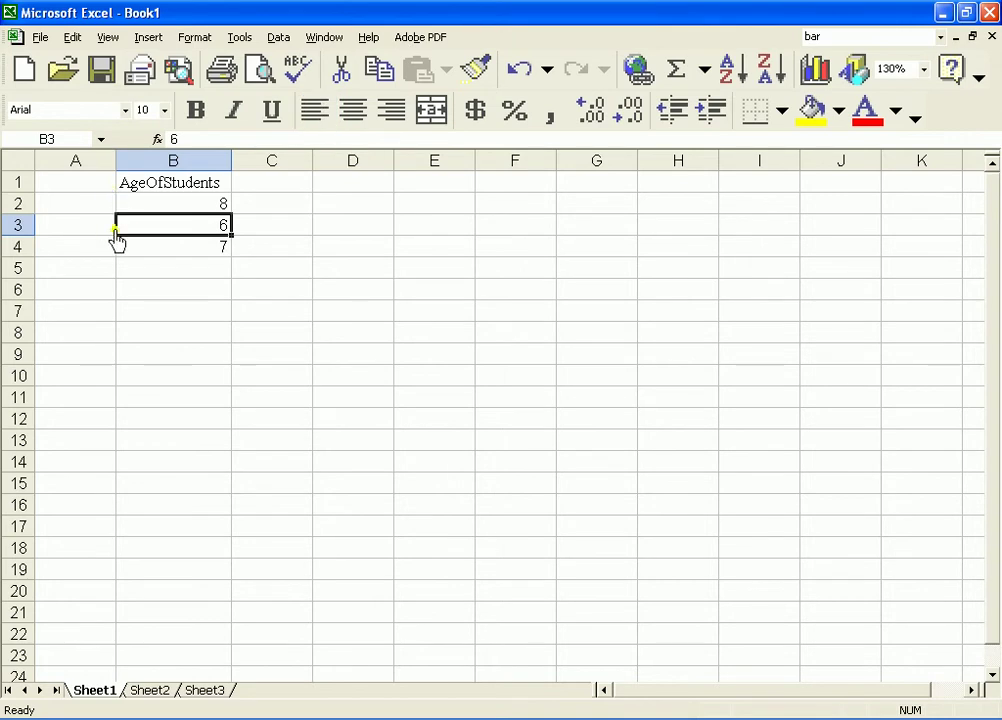
left_click(314, 111)
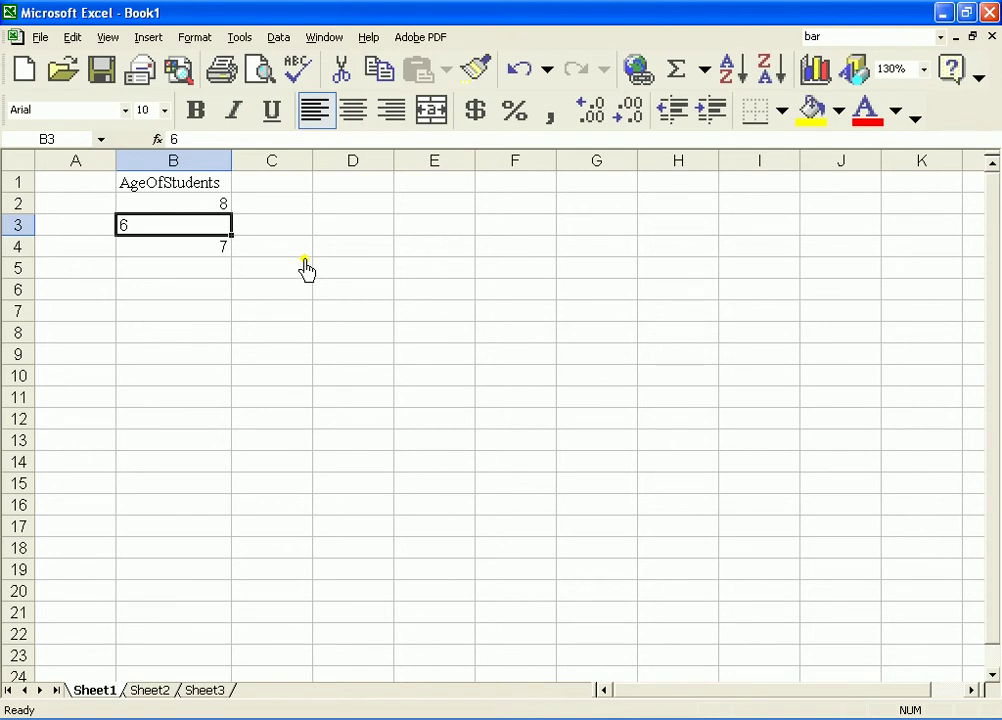
left_click(355, 118)
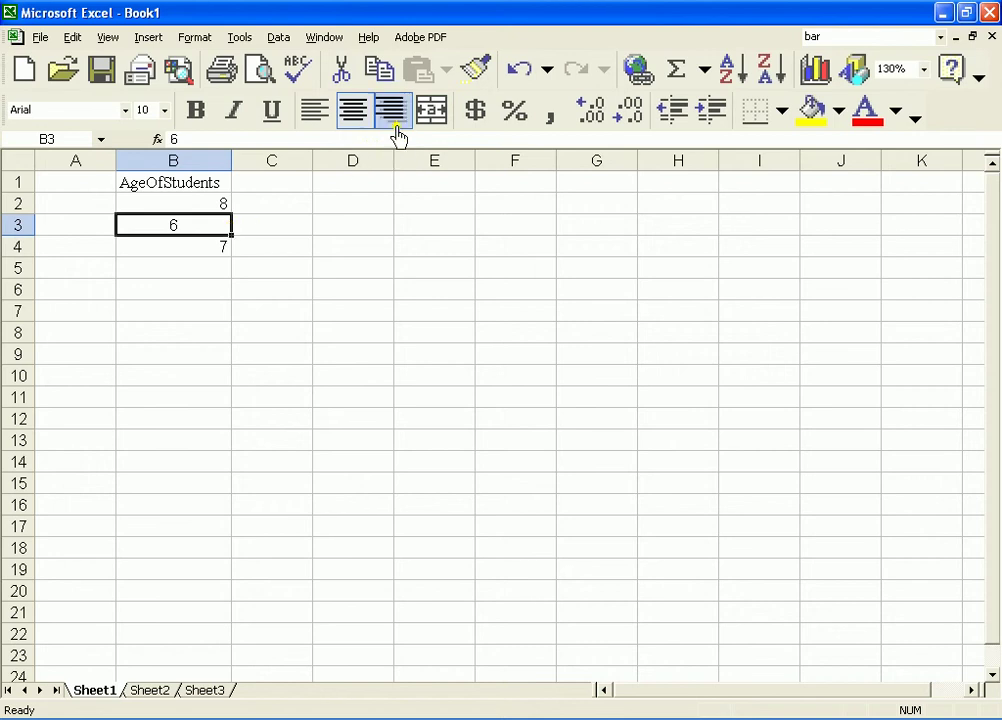
left_click_drag(219, 232, 235, 247)
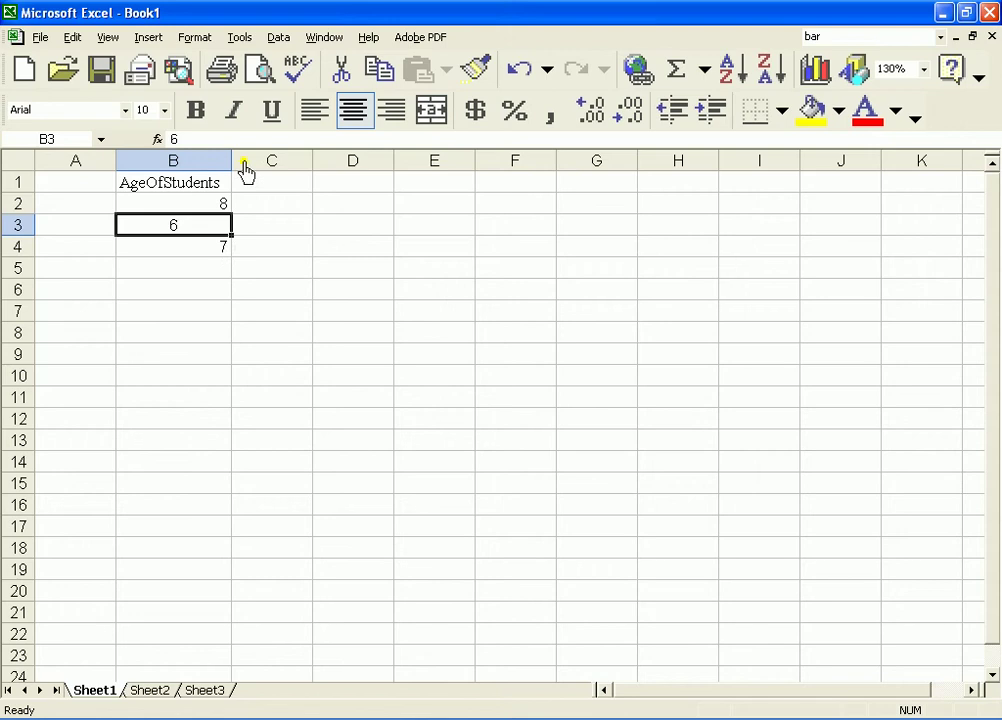
left_click(392, 110)
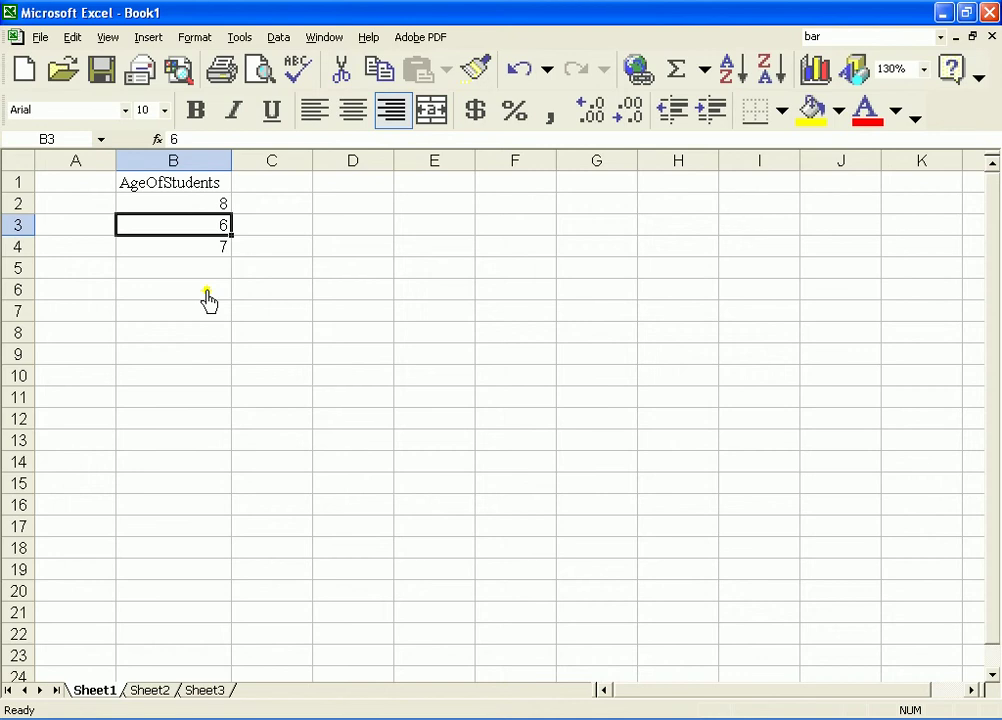
Step: Try centre and left alignment on the whole of column B, finishing with right alignment
left_click(181, 170)
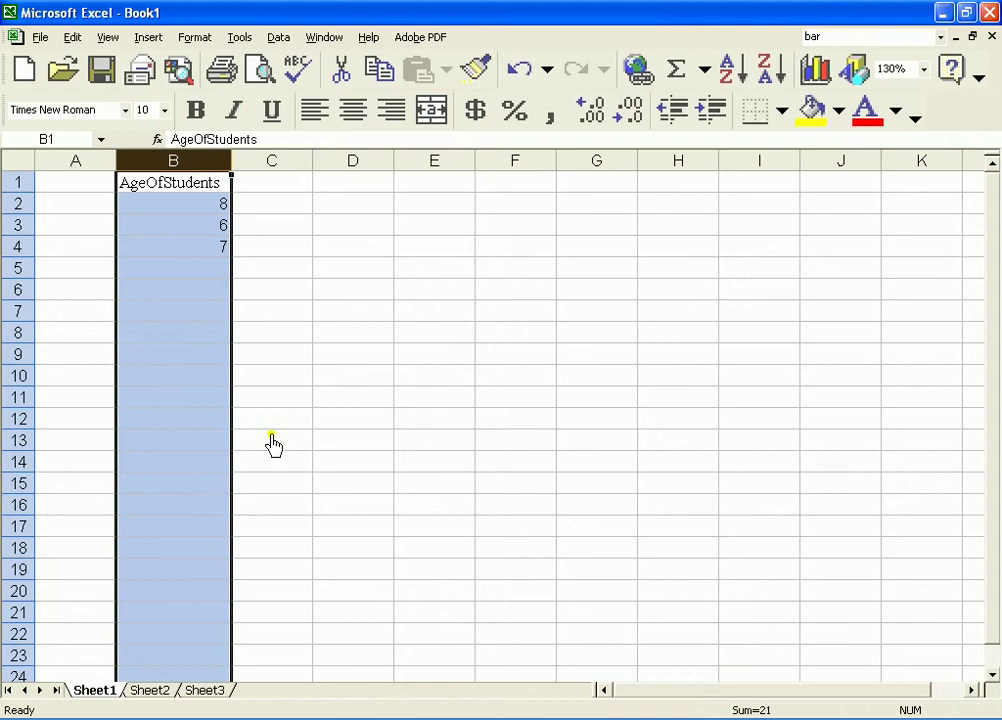
left_click(355, 112)
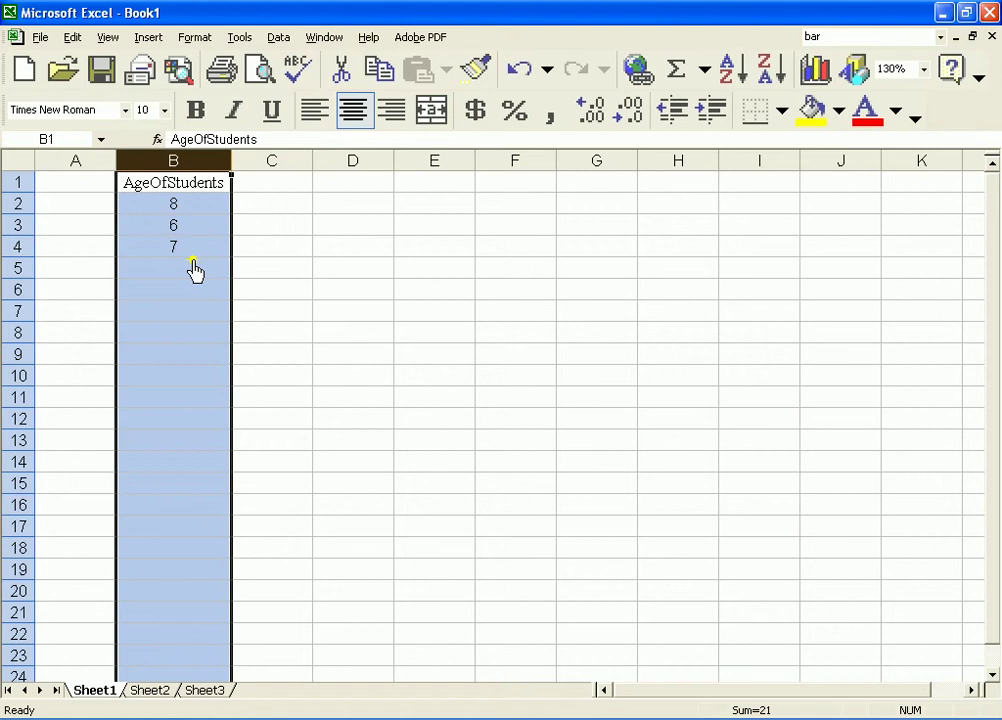
left_click(316, 118)
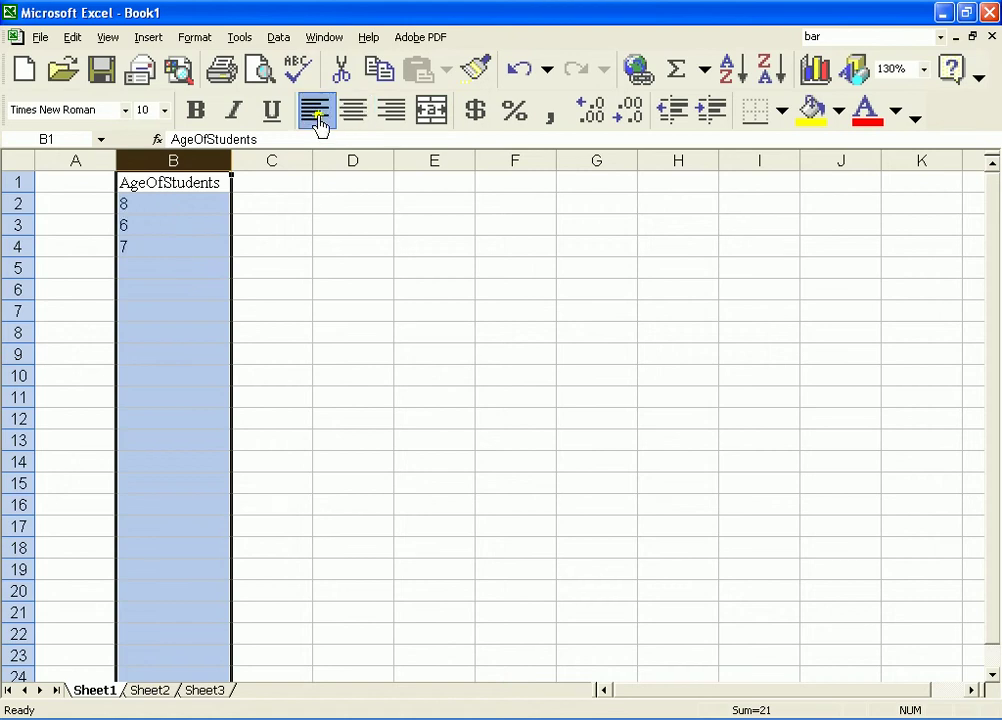
left_click(394, 114)
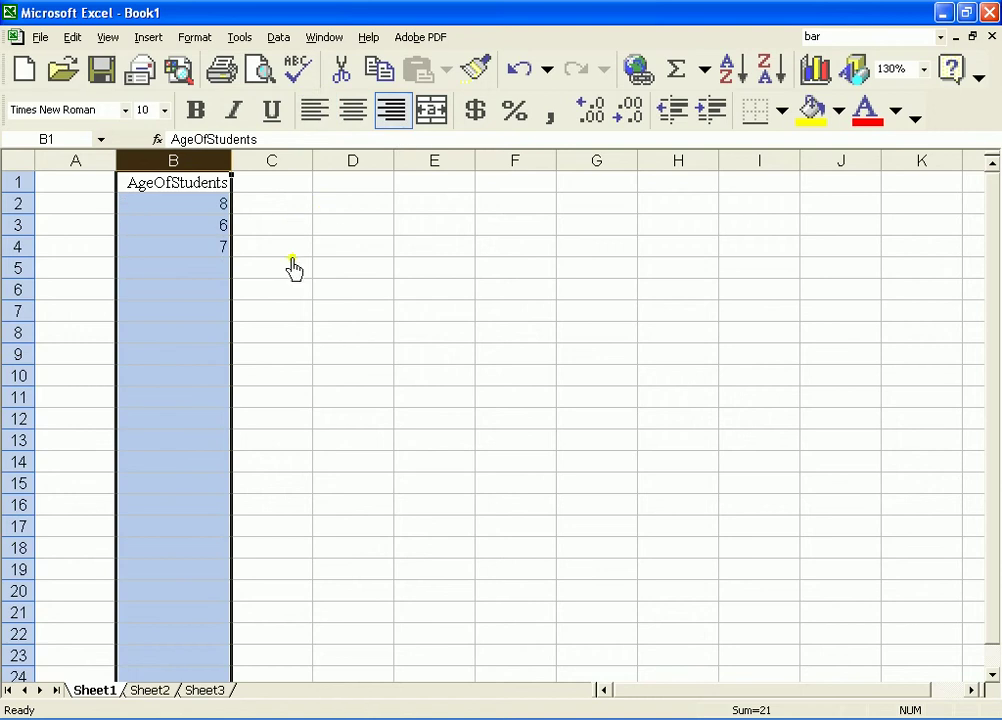
left_click(278, 230)
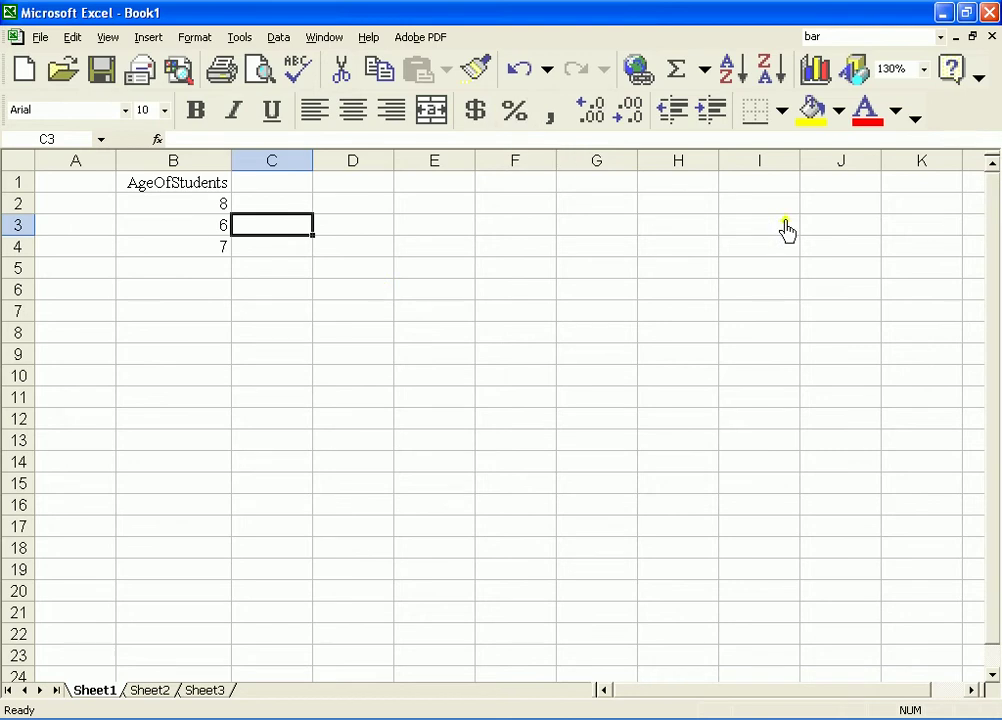
Step: Change the font color of the heading in B1 to red
left_click(184, 187)
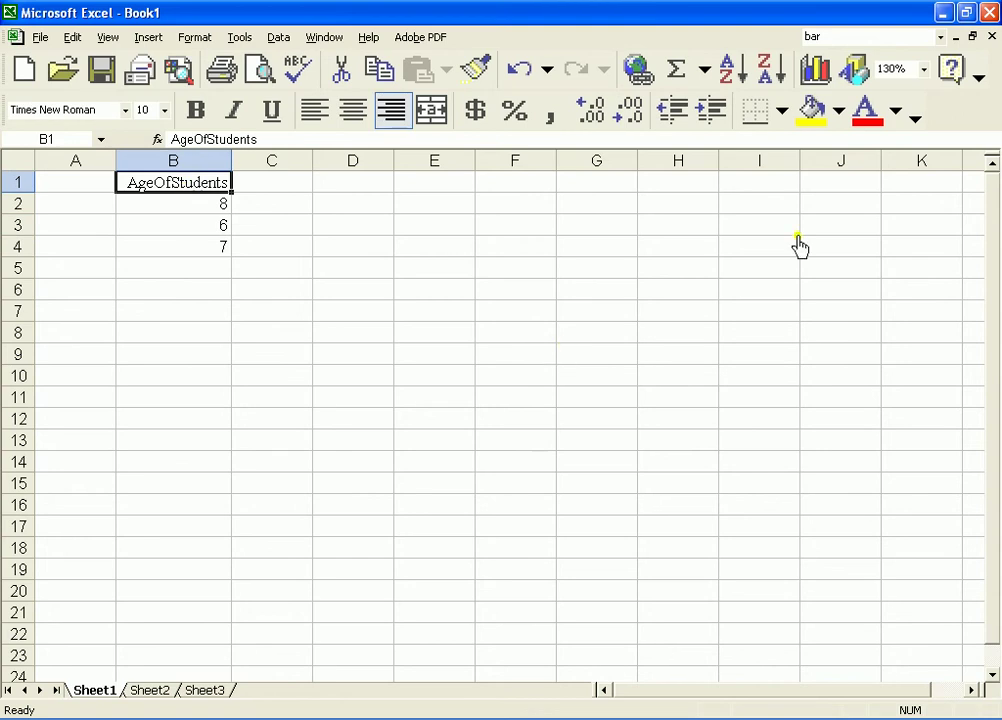
left_click(867, 121)
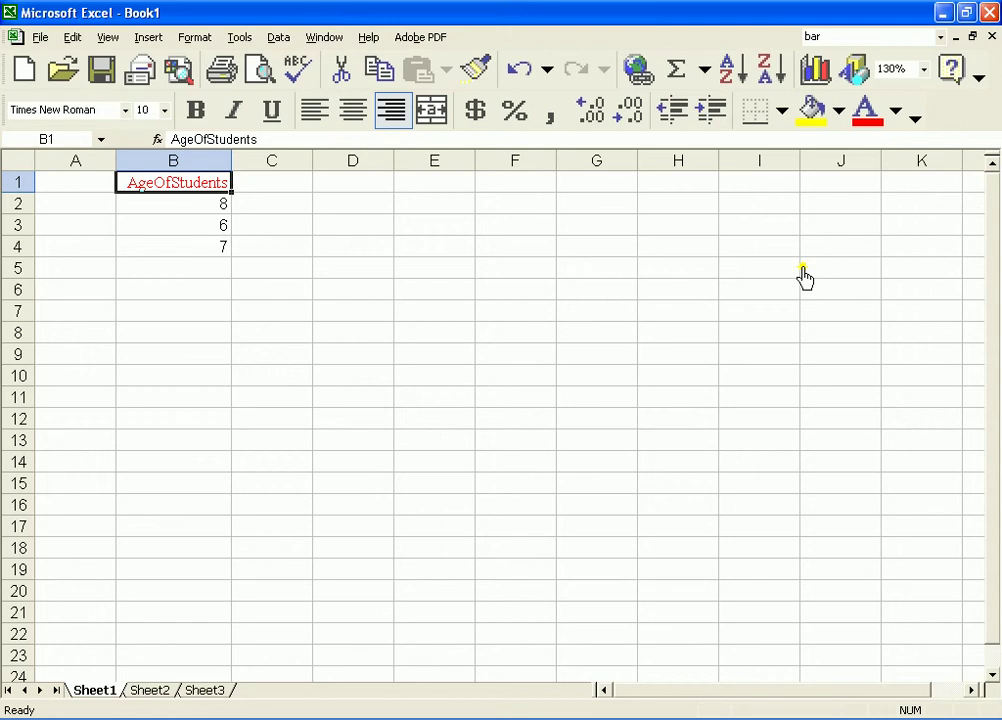
Step: Undo the red font color of the heading in B1 and color the heading light blue instead
left_click(523, 78)
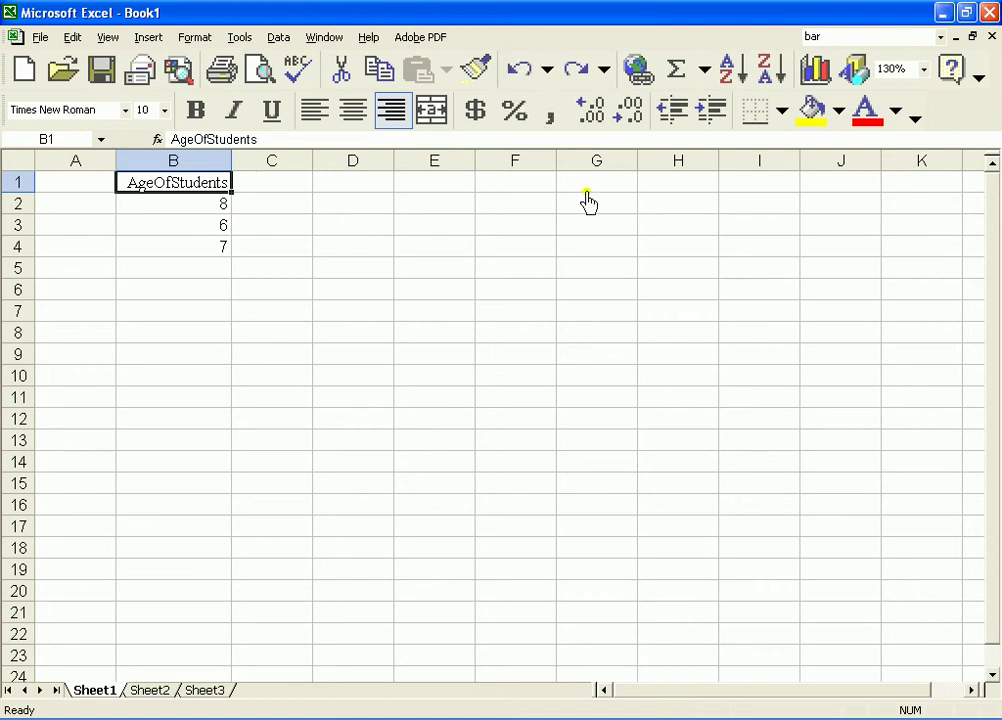
left_click(916, 130)
left_click(898, 118)
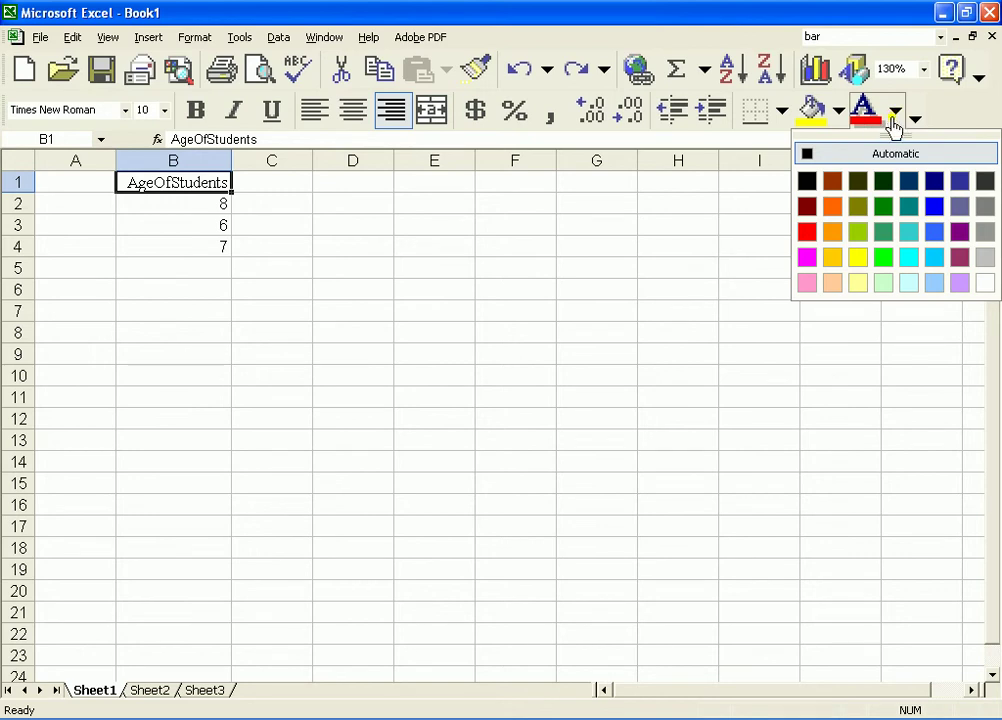
left_click(934, 233)
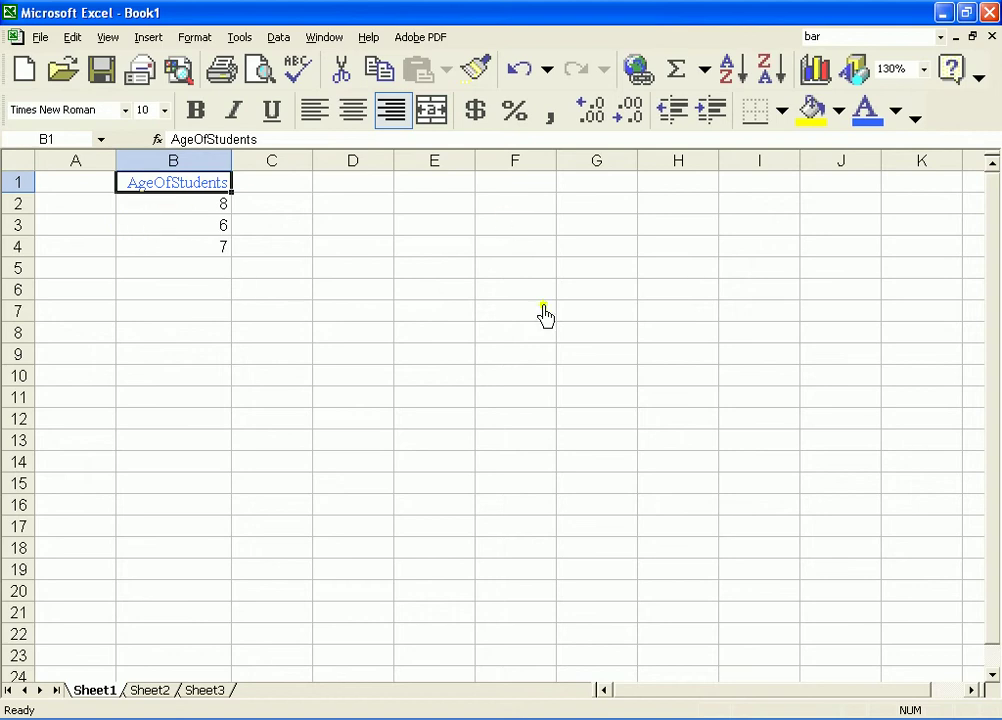
Step: Apply the light blue font color to the value in B3, finishing with plum
left_click(212, 230)
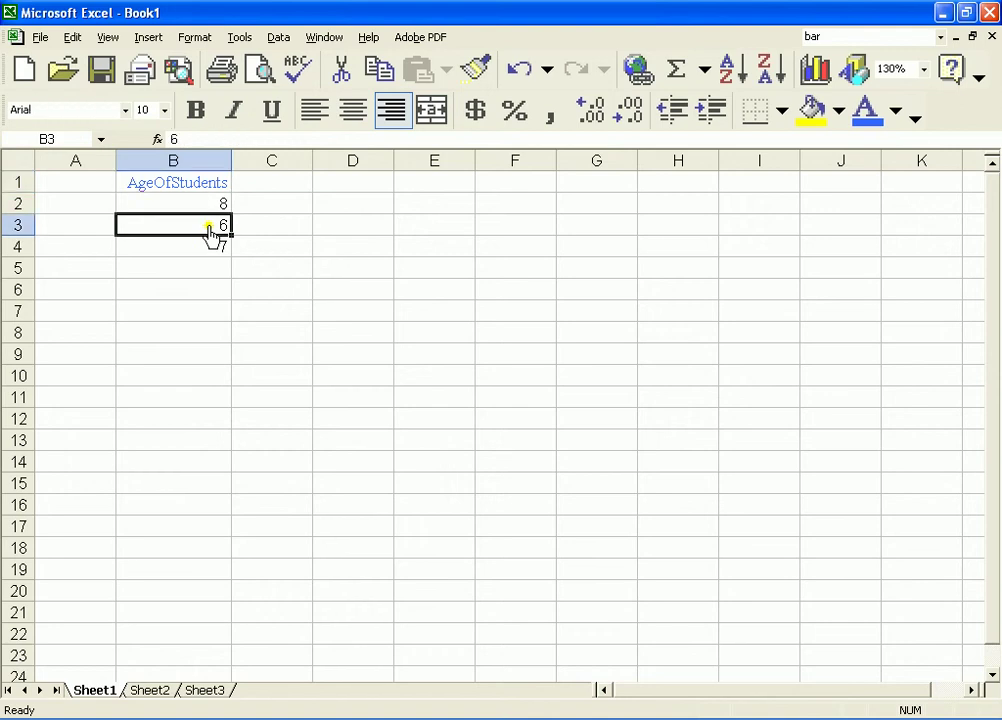
left_click(868, 118)
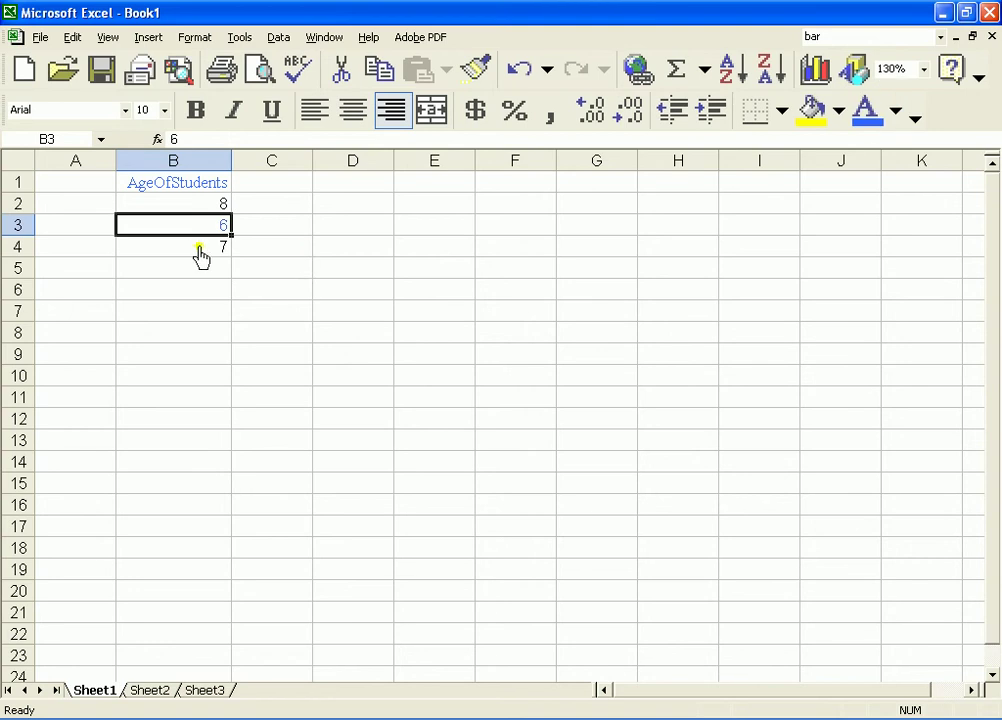
left_click(894, 130)
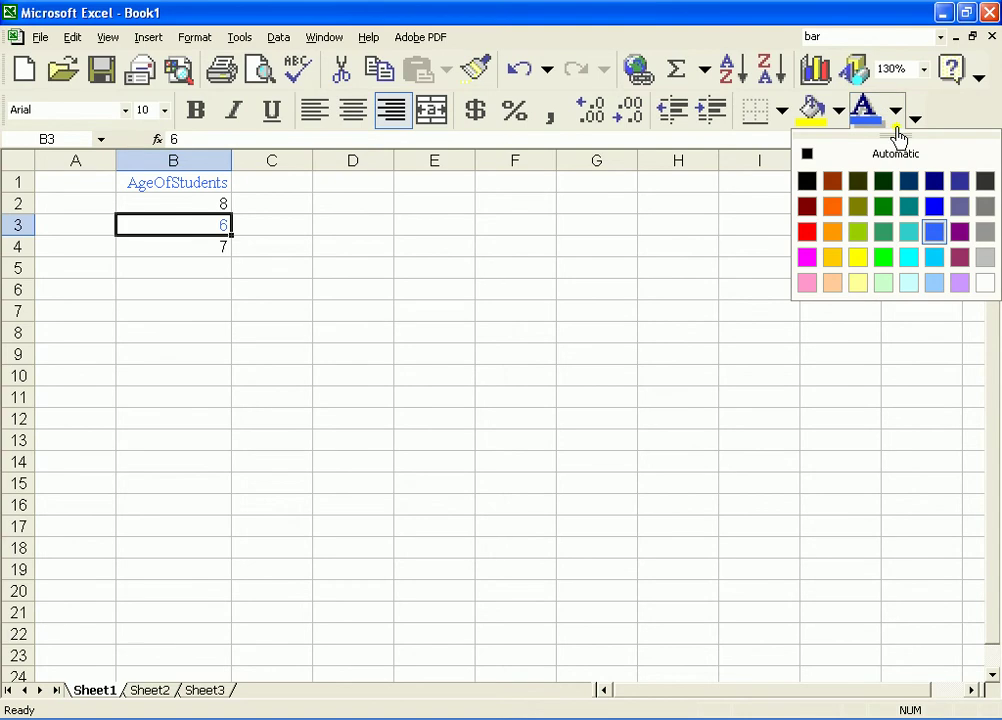
left_click(960, 260)
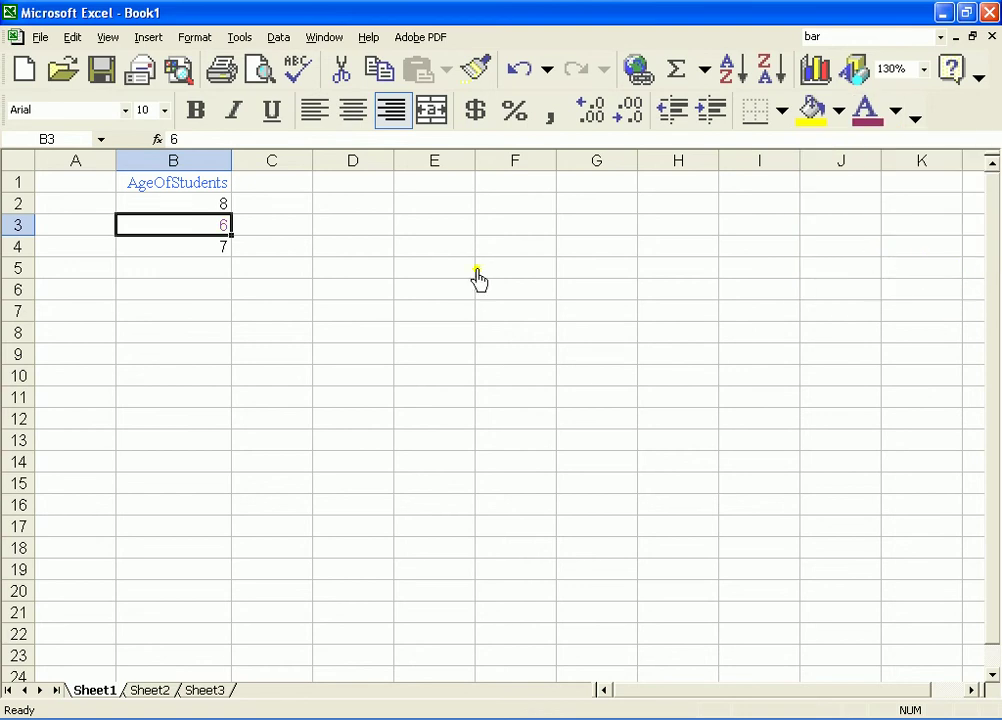
Step: Fill the heading cell B1 with yellow
left_click(205, 188)
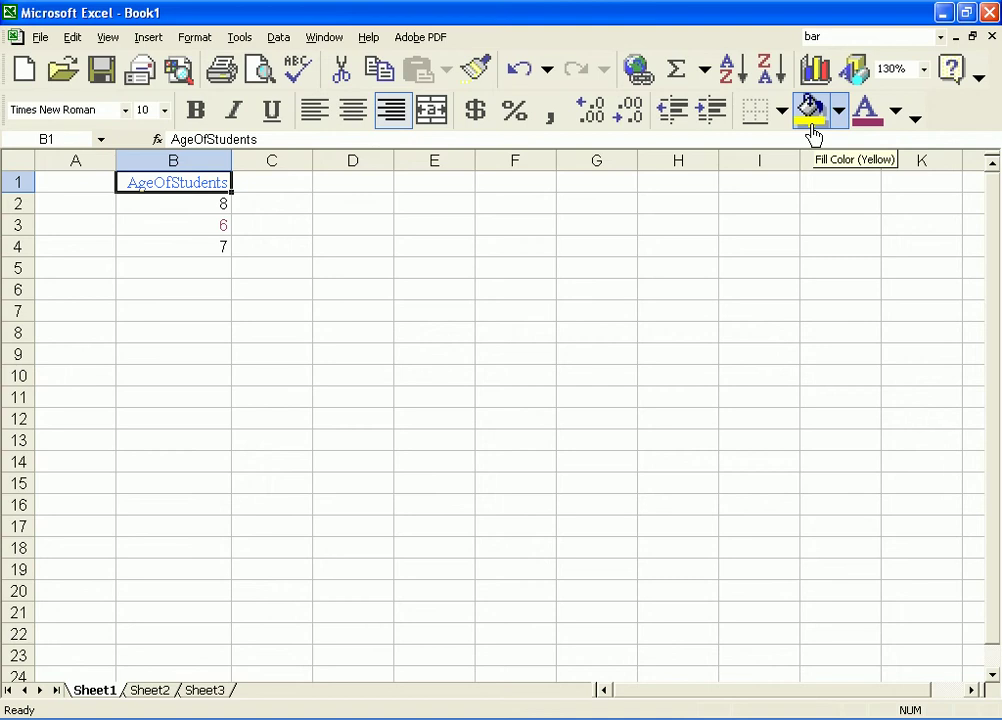
left_click(812, 133)
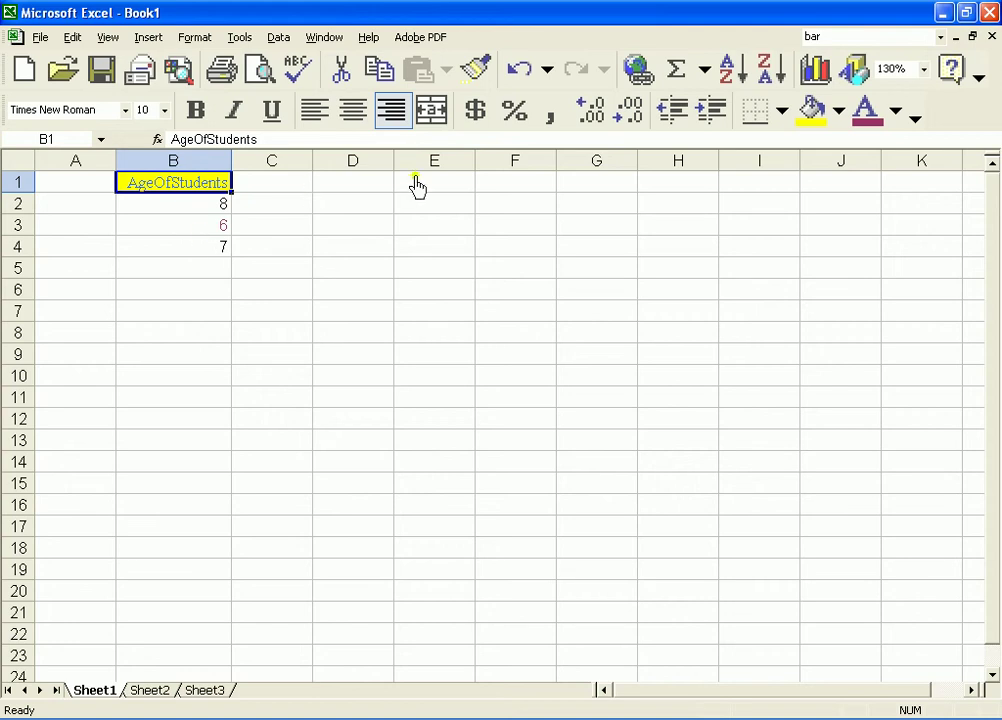
Step: Set the heading's font color in B1 to violet and its fill color to turquoise
left_click(896, 112)
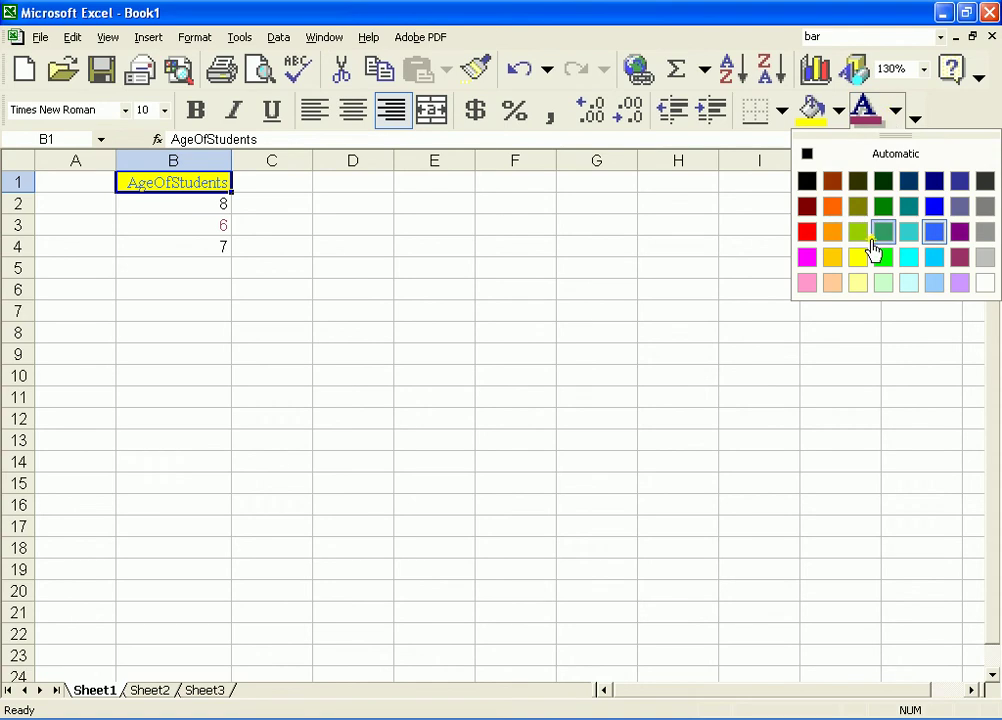
left_click(956, 240)
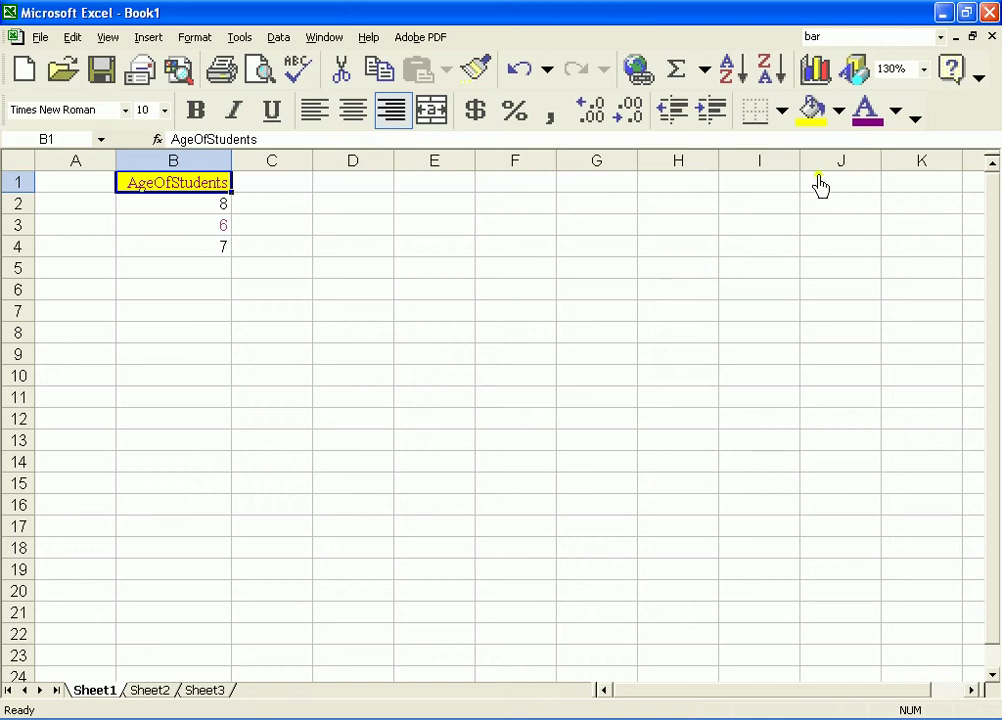
left_click(839, 112)
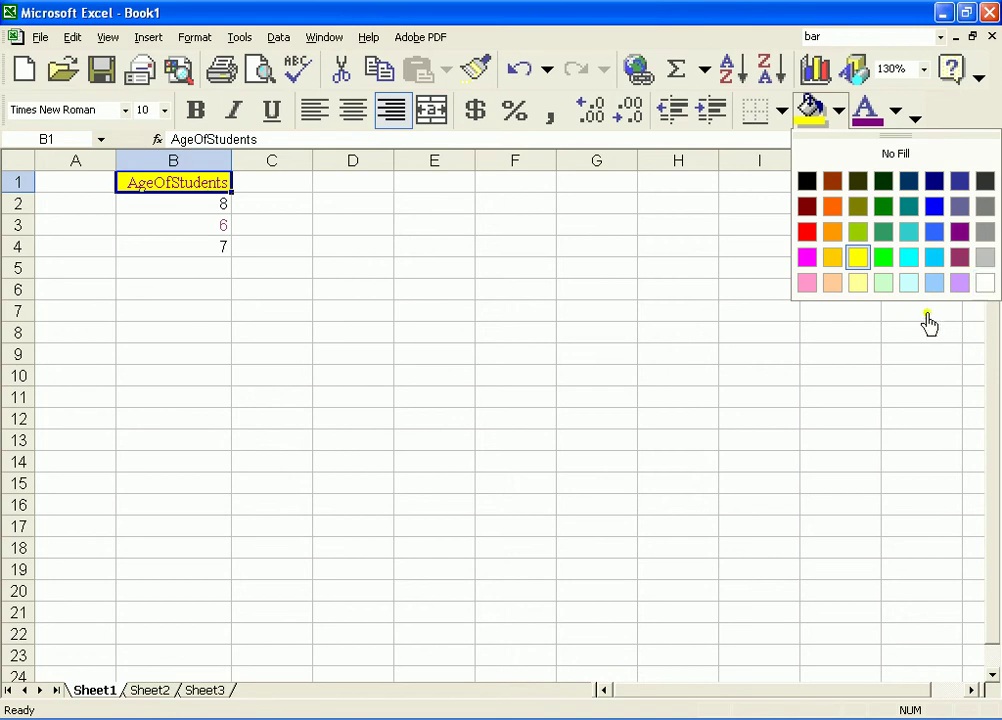
left_click(912, 260)
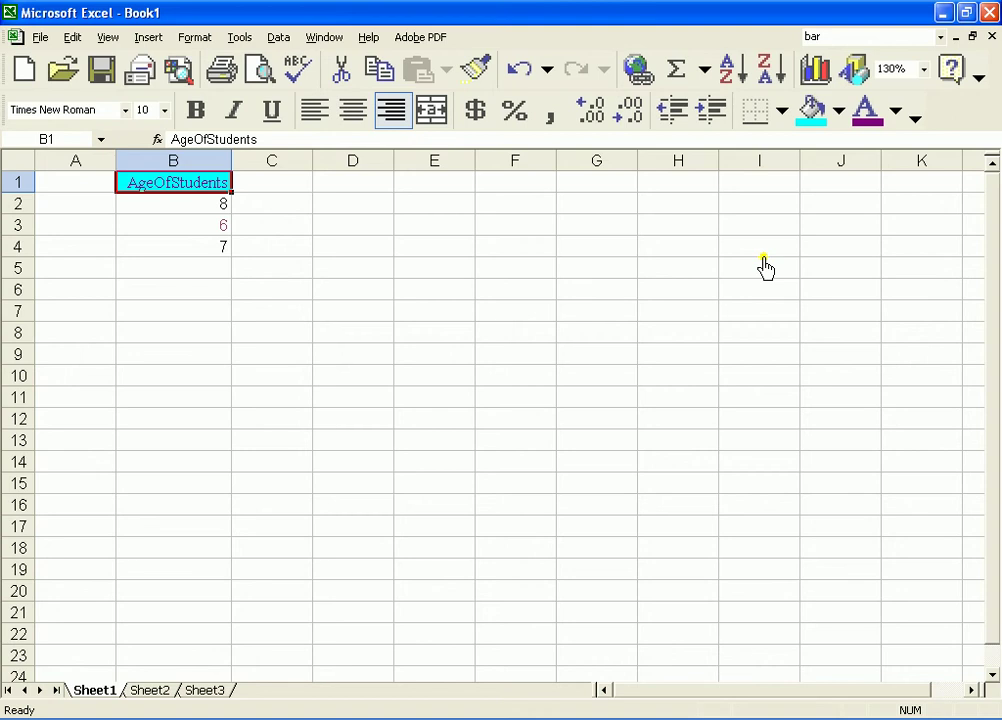
Step: Apply a bottom border to cell B3 and deselect the cell to check the line
left_click(205, 230)
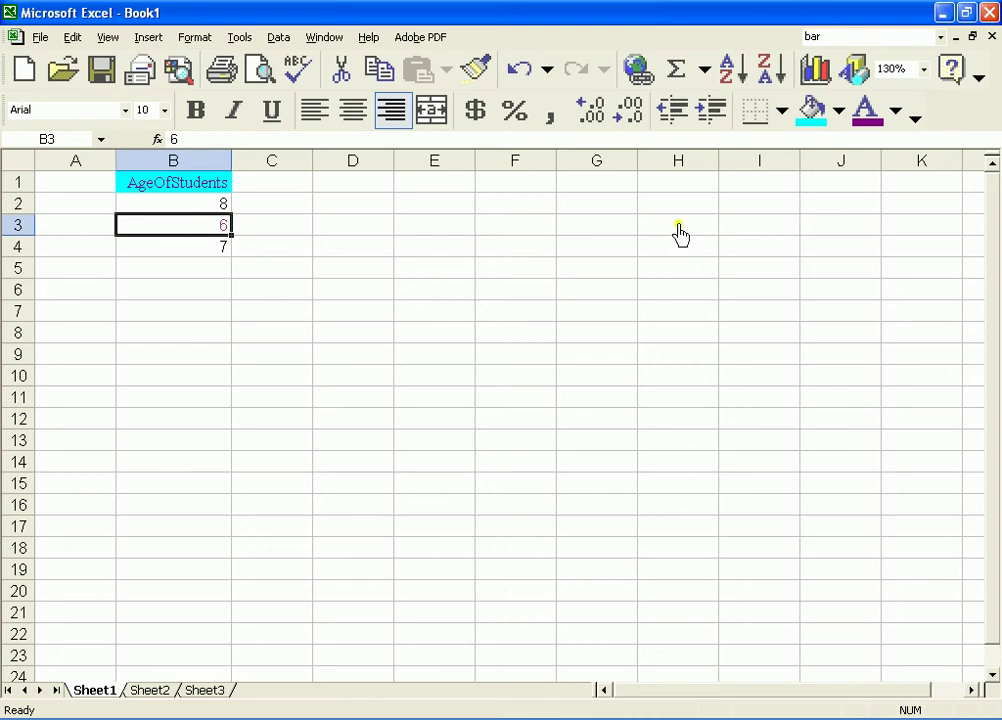
left_click(757, 121)
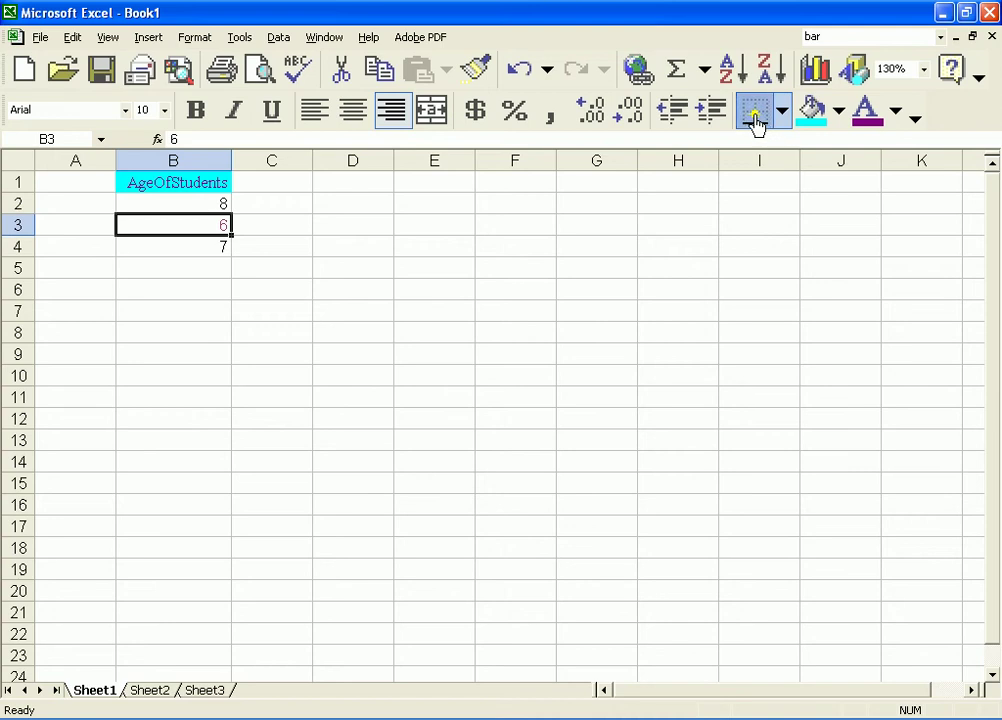
left_click(285, 233)
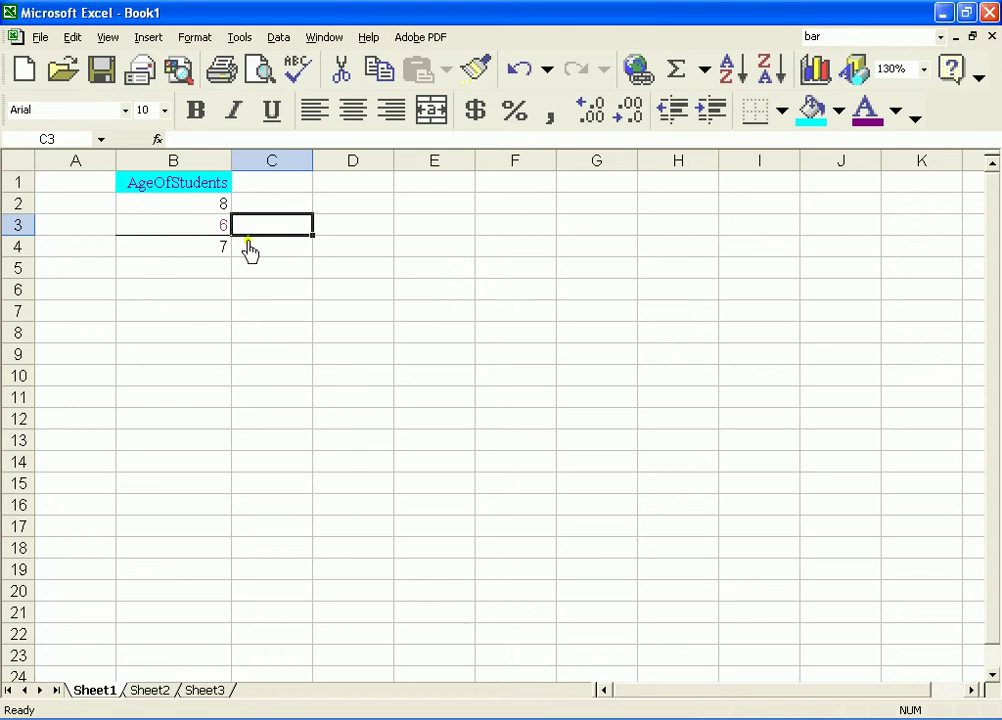
Step: Apply a thick box border to cell B3 and select neighbouring cells to check the outline
left_click(201, 226)
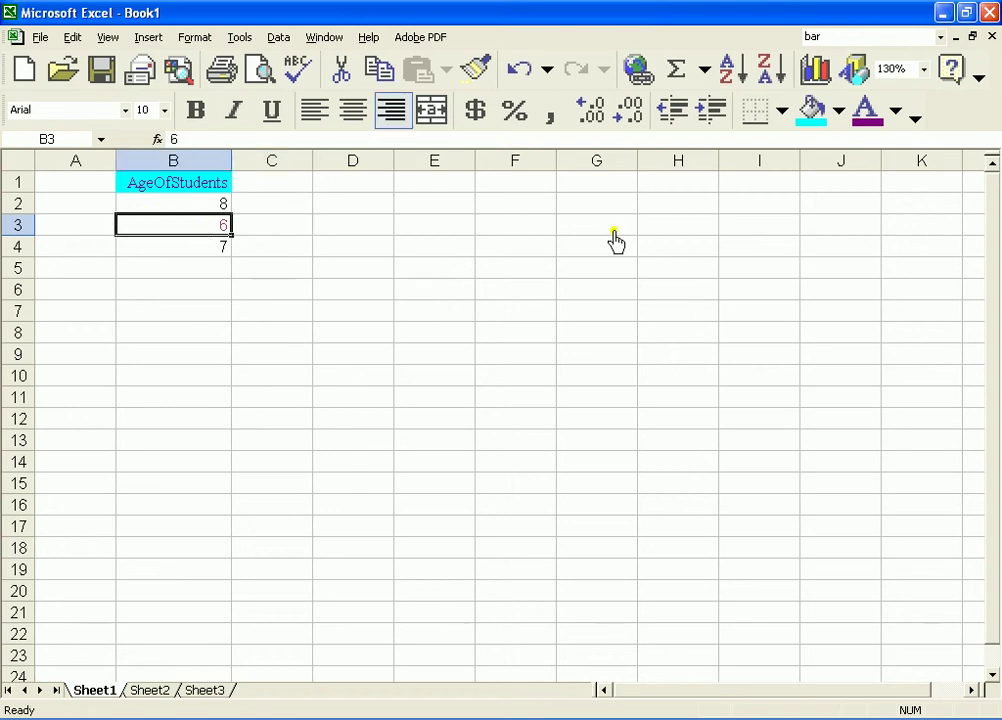
left_click(783, 122)
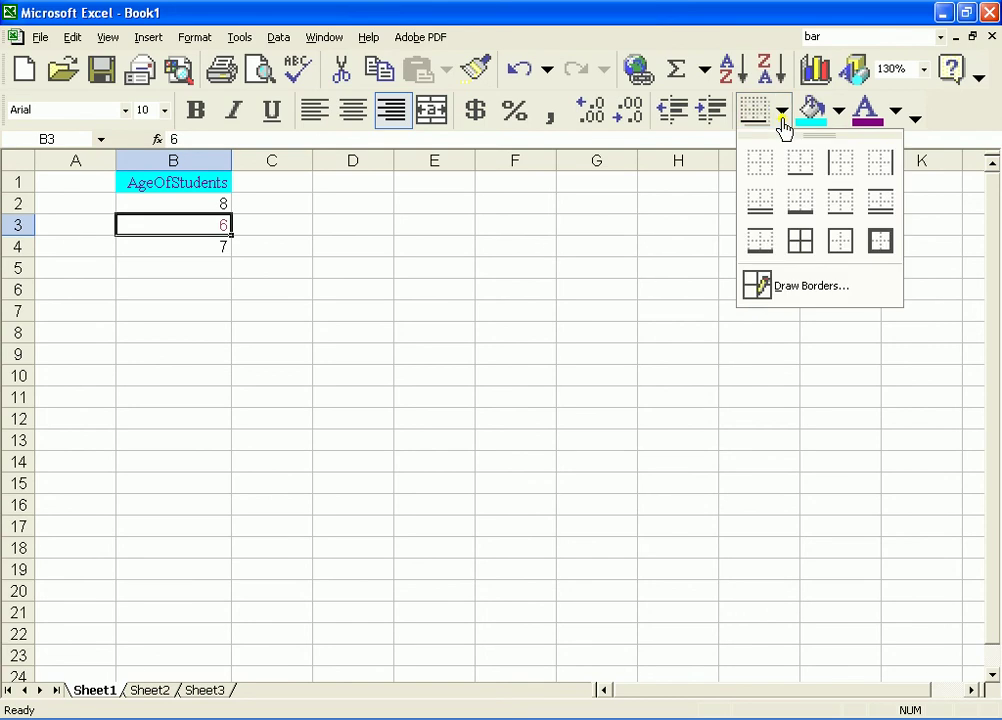
left_click(879, 250)
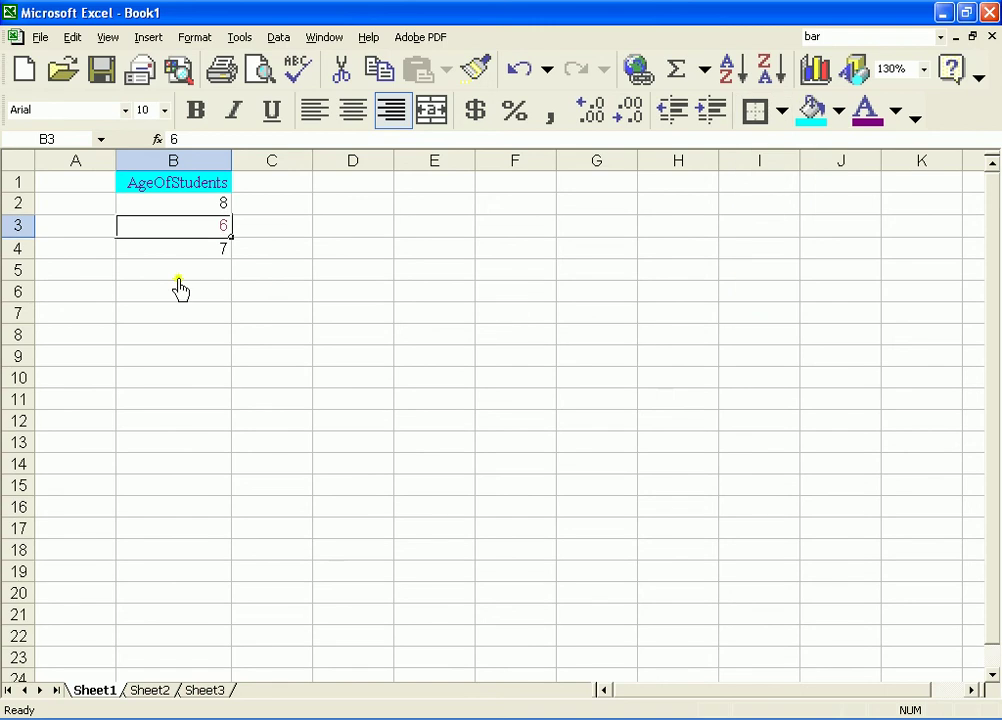
left_click(278, 235)
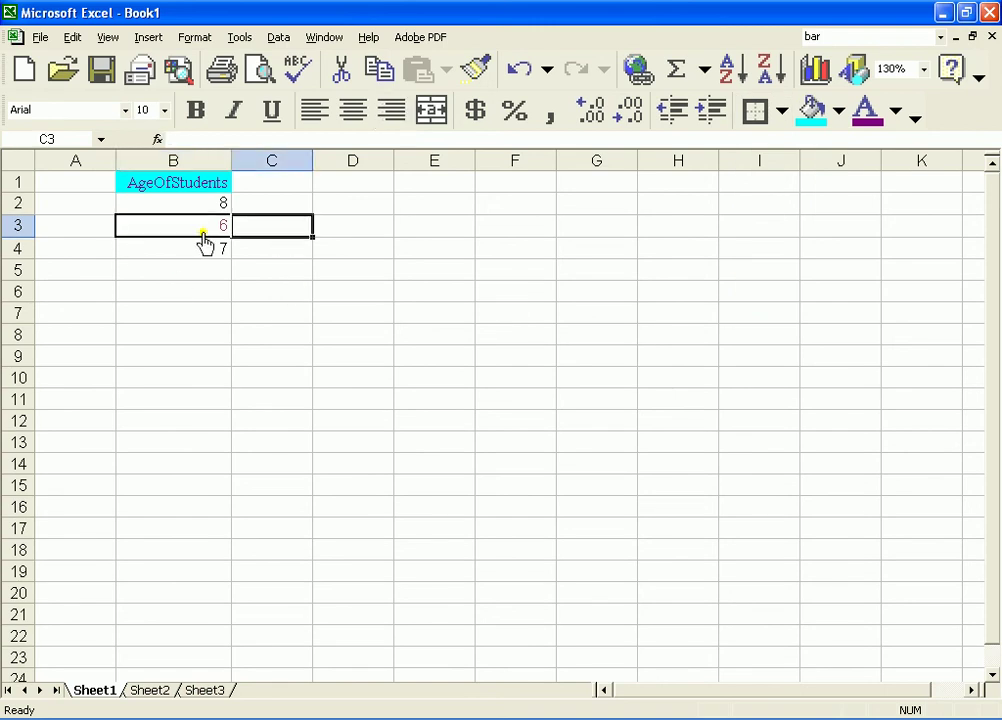
left_click(201, 236)
left_click(190, 256)
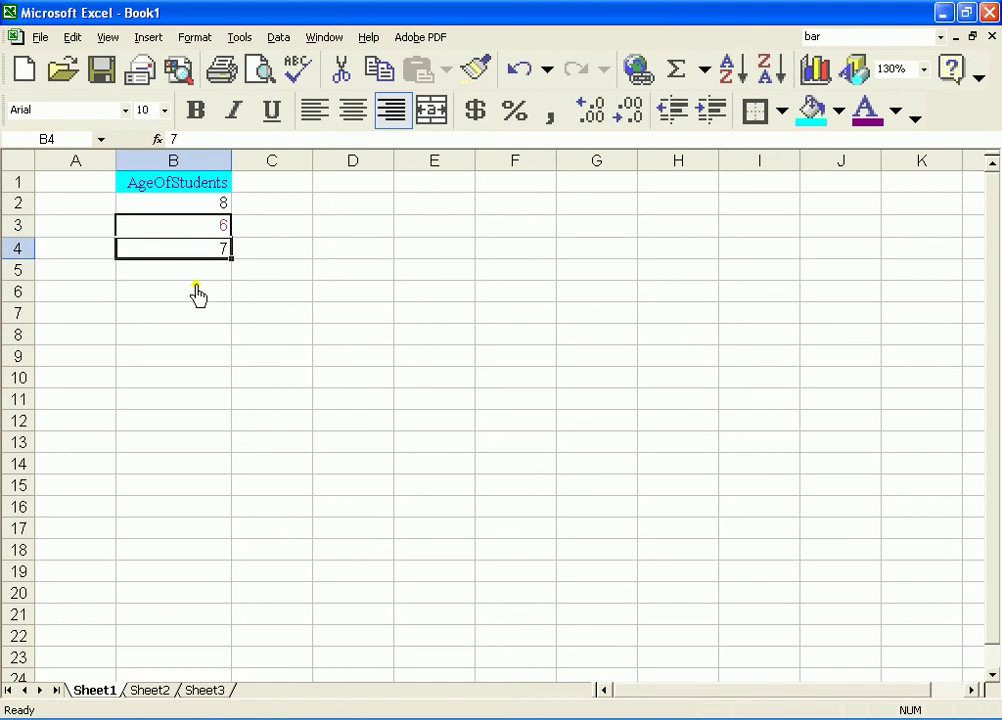
left_click(212, 230)
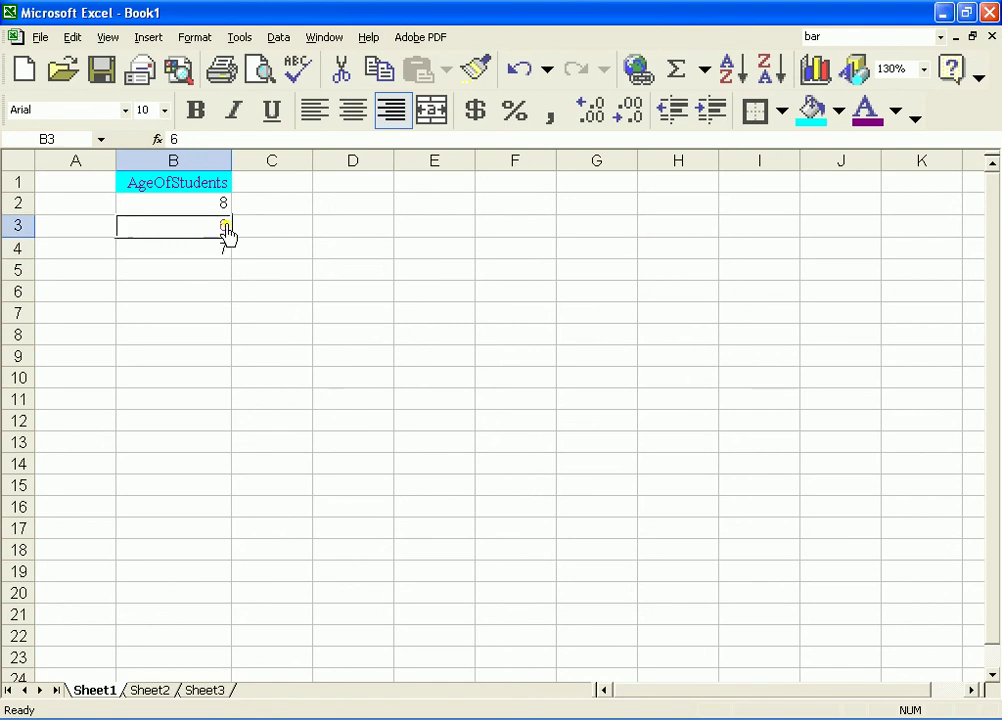
Step: Apply all borders to the range B1:B4 and deselect it
left_click_drag(210, 252, 212, 183)
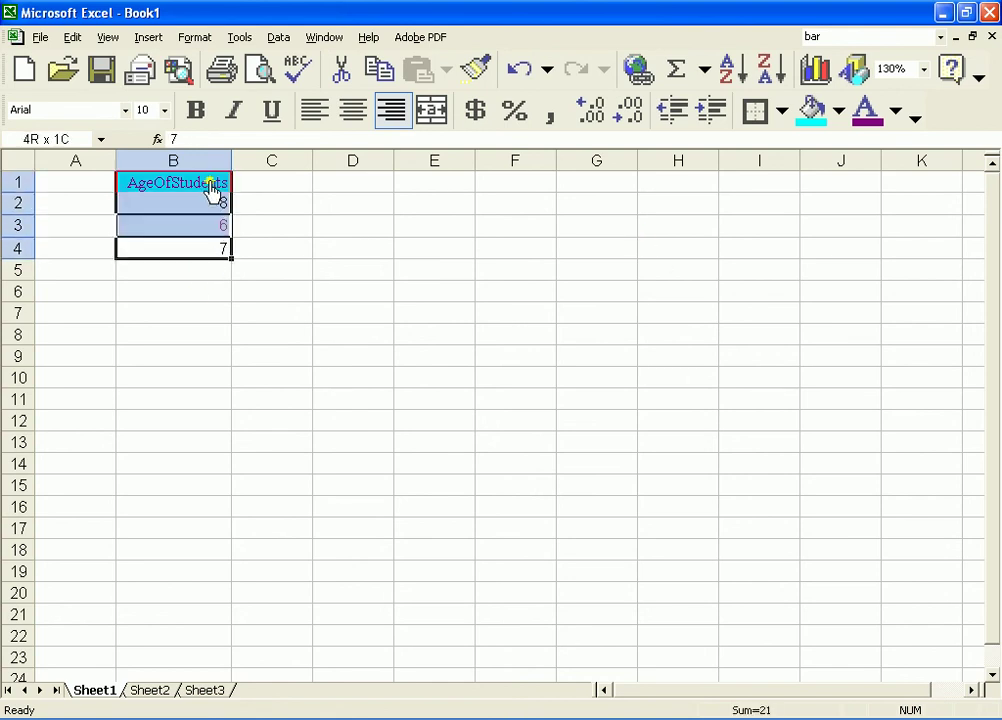
left_click(782, 115)
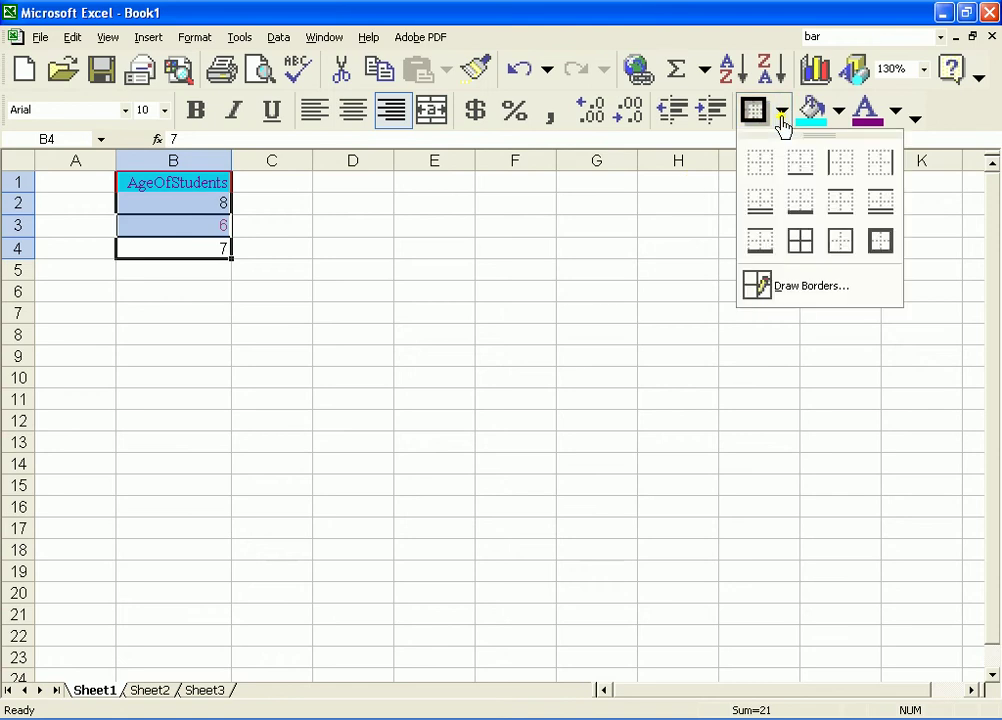
left_click(800, 242)
left_click(336, 334)
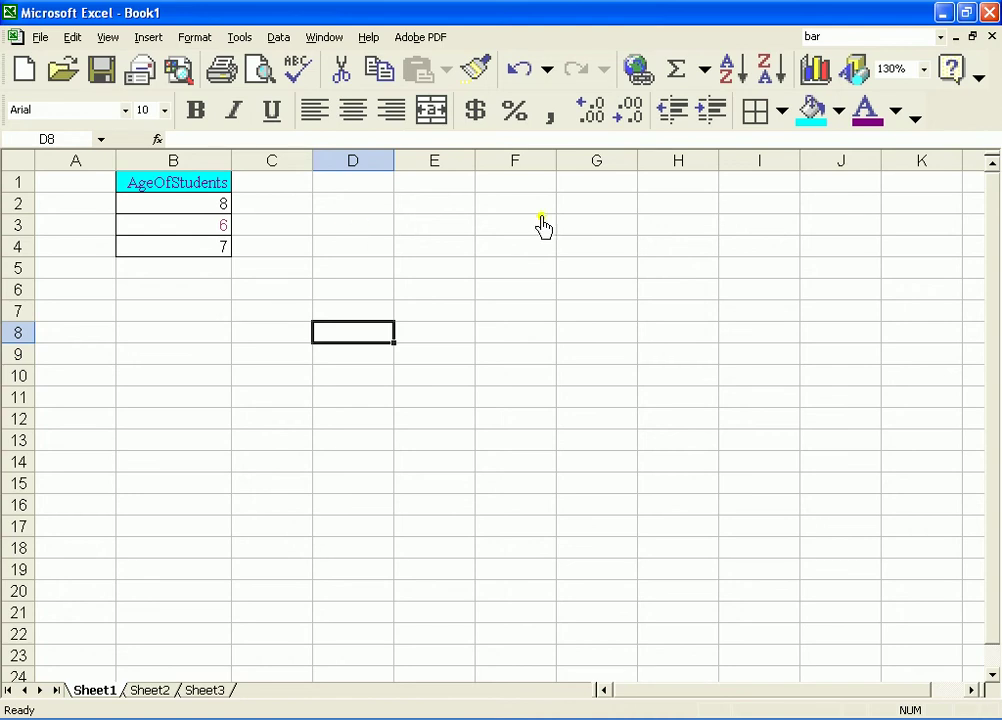
Step: Undo the border changes in column B and the turquoise fill of the heading cell B1
left_click(517, 72)
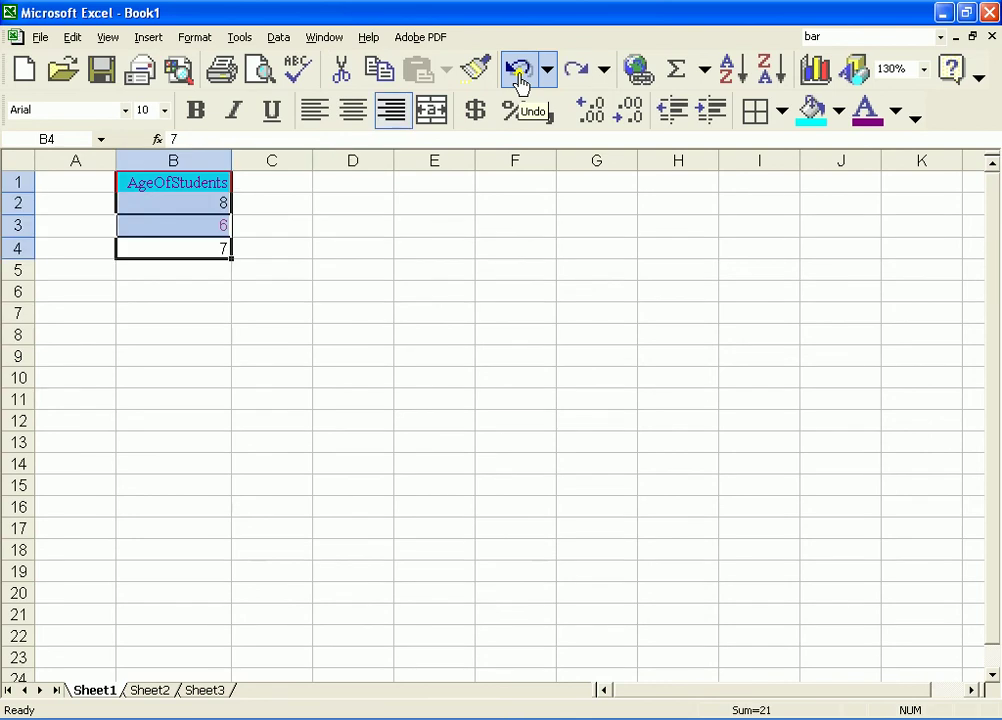
left_click(517, 72)
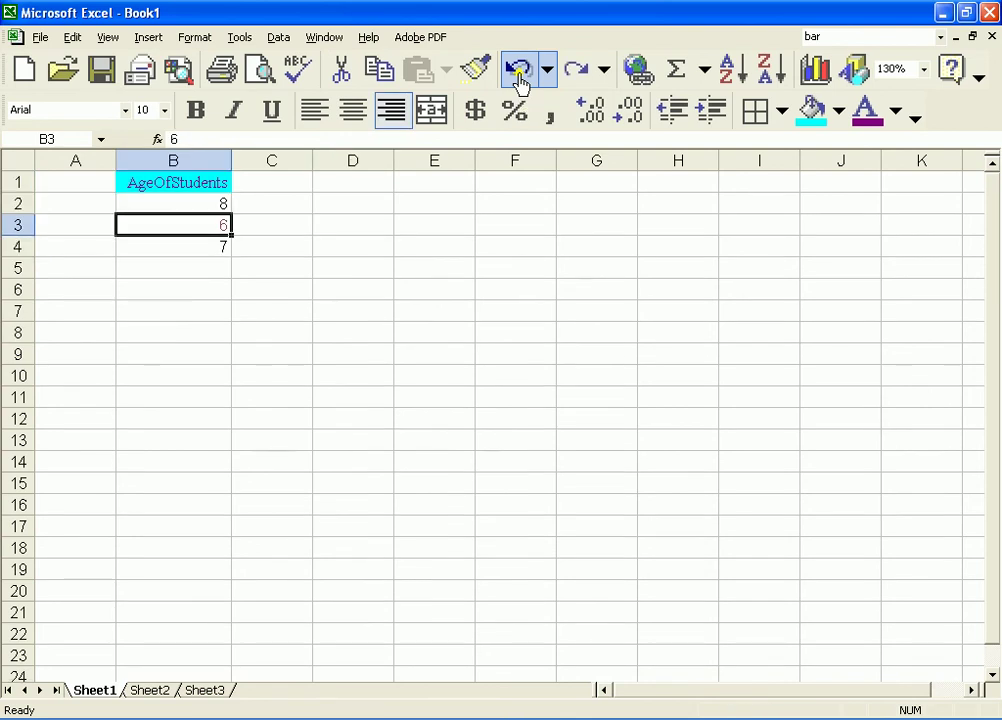
left_click(518, 80)
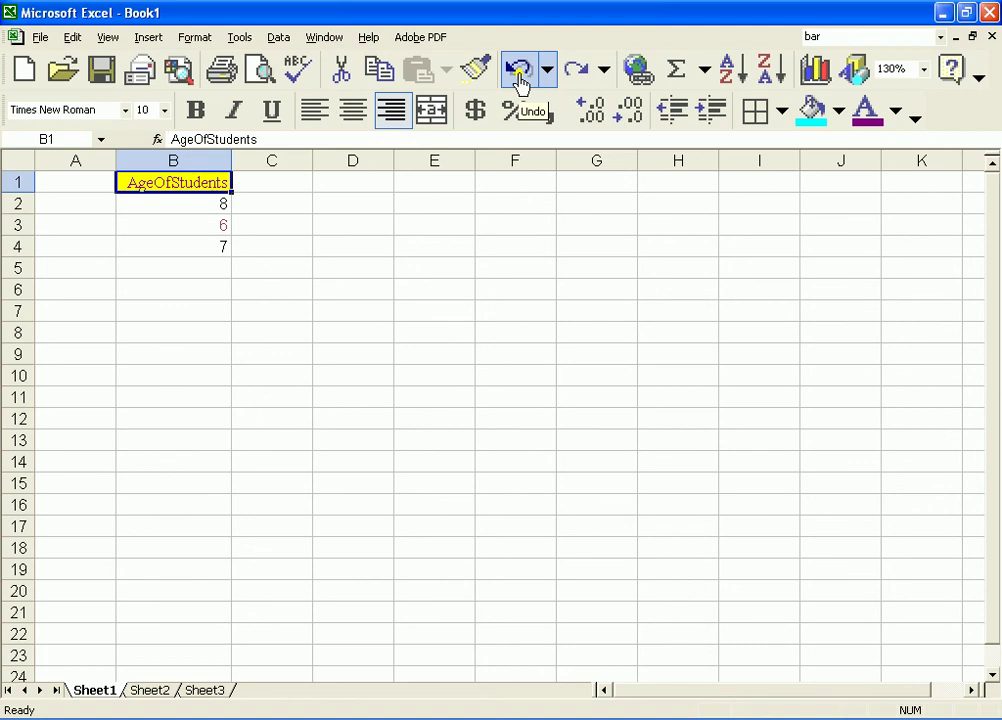
left_click(299, 273)
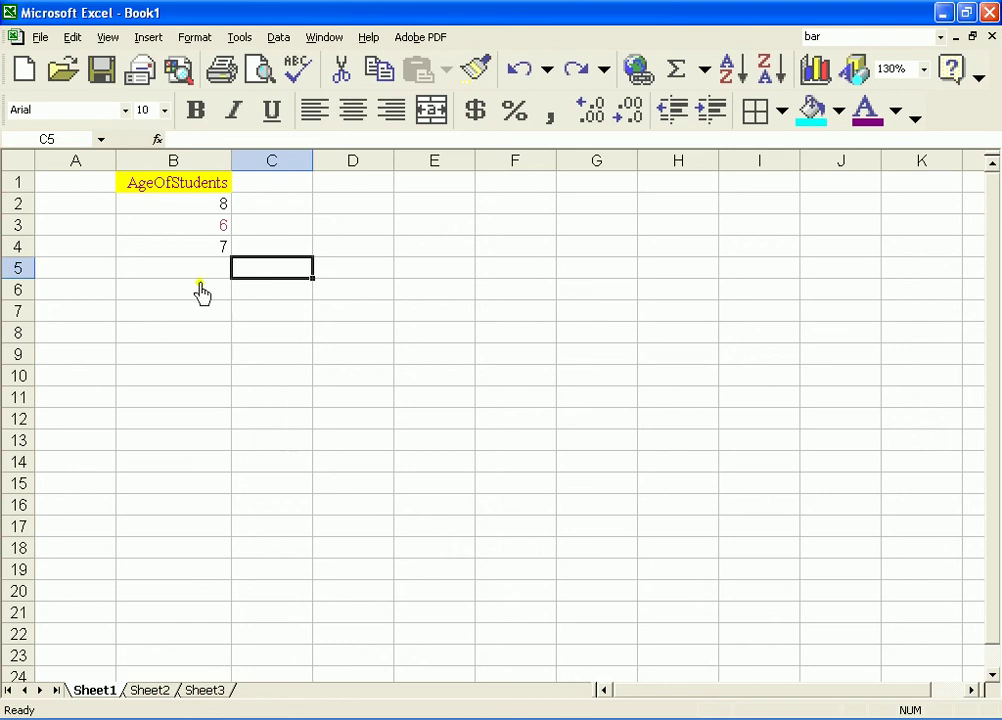
Step: Set the font color of the range B1:B4 to black and deselect it
left_click_drag(205, 259, 203, 190)
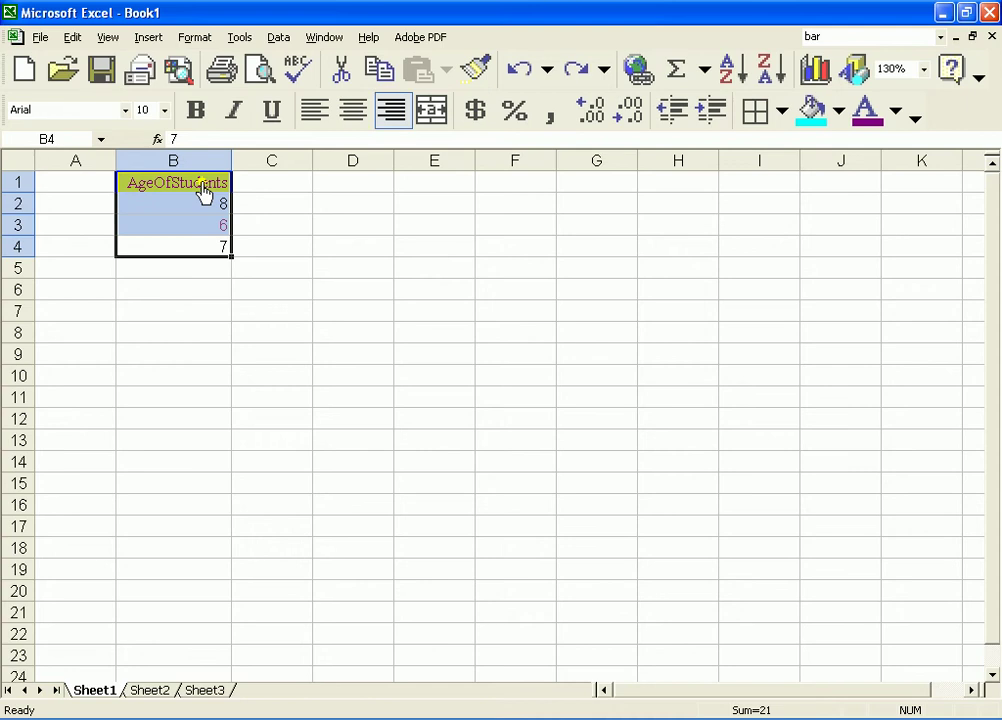
left_click(195, 280)
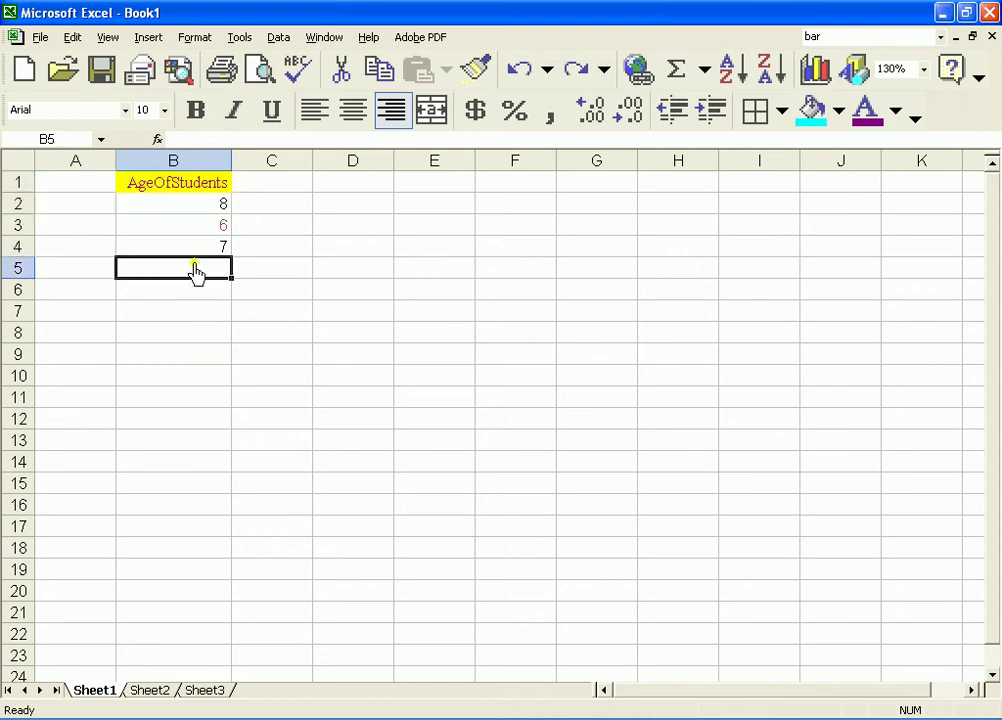
left_click(195, 260)
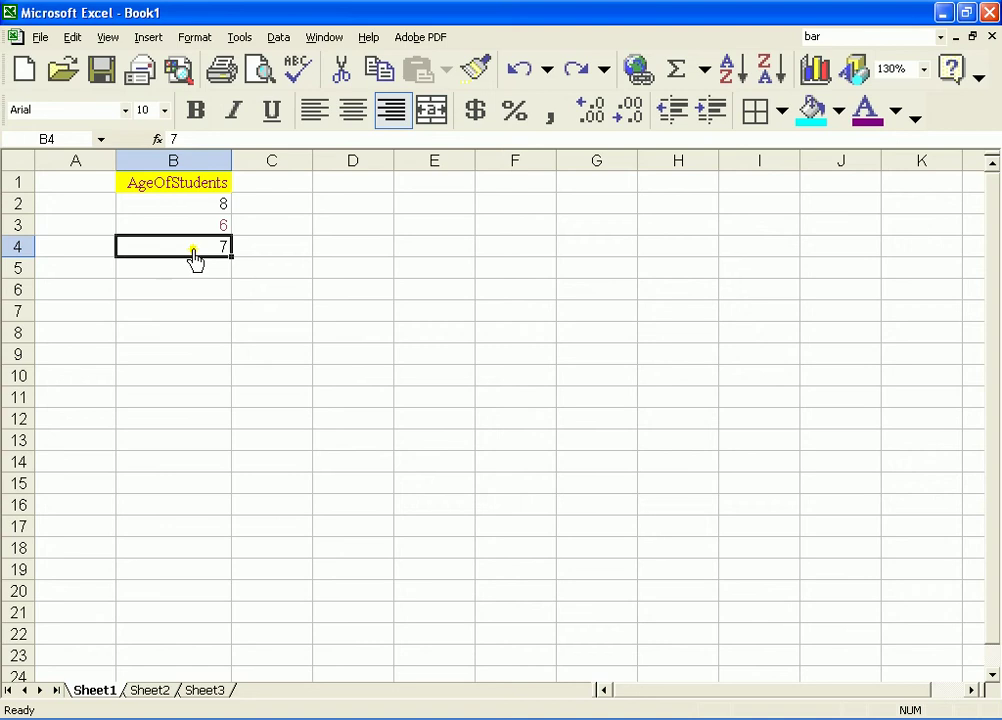
left_click_drag(195, 246, 194, 188)
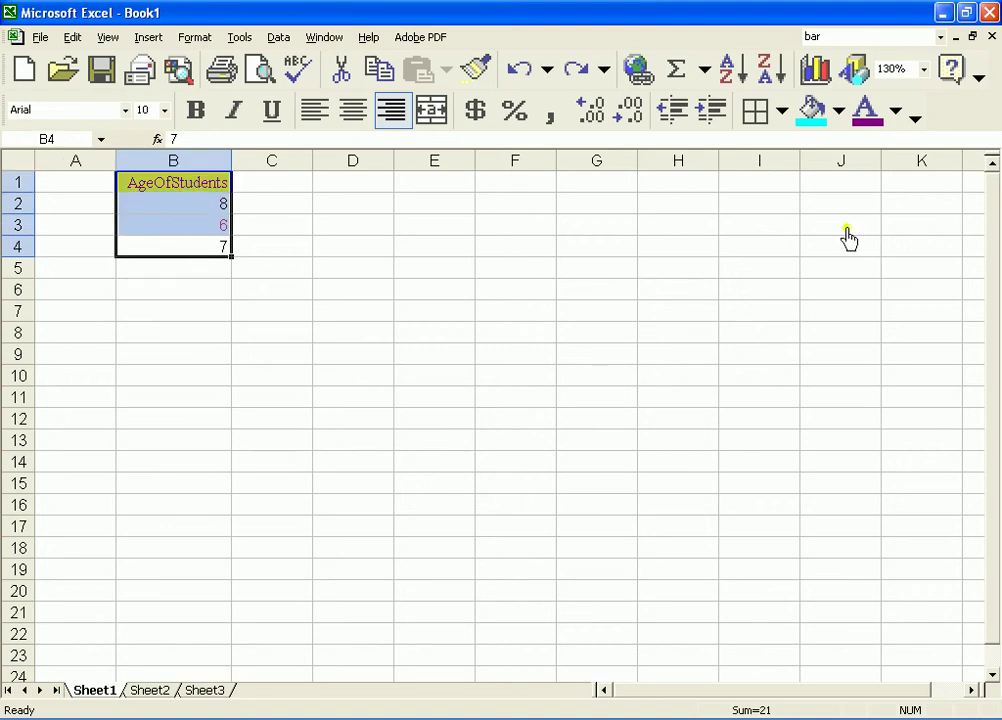
left_click(897, 117)
left_click(806, 184)
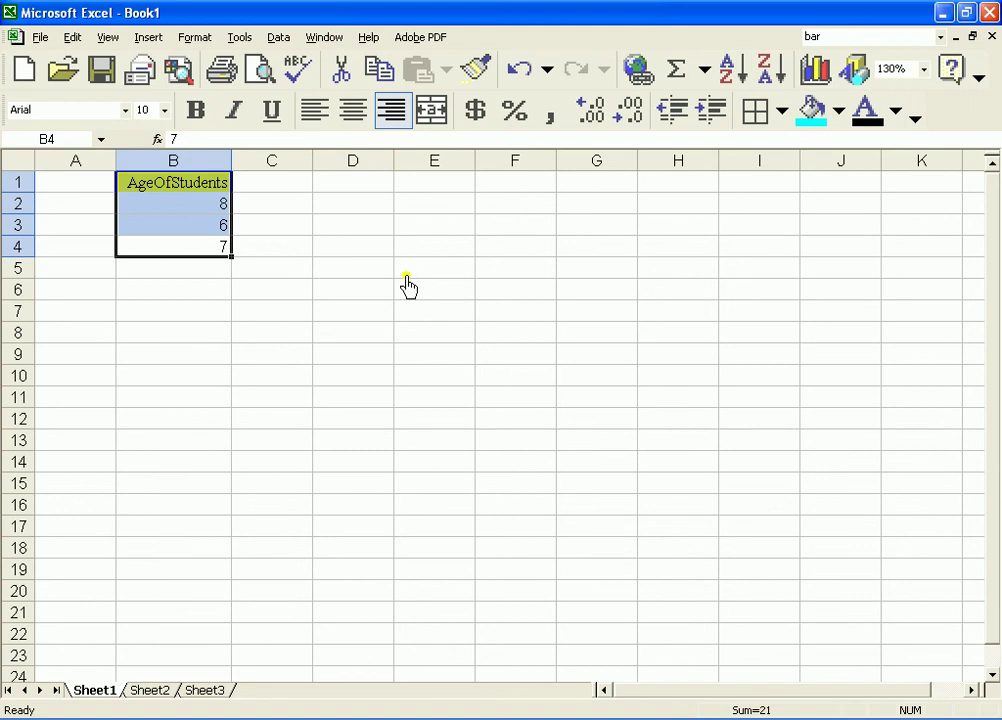
left_click(265, 228)
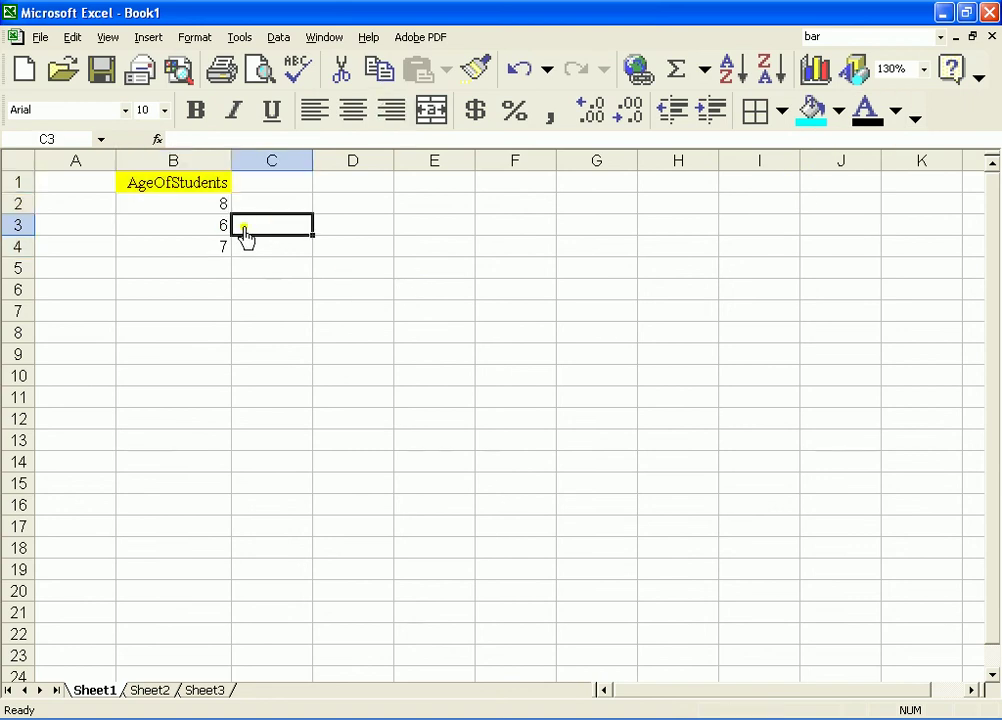
Step: Remove the fill color from the heading cell B1 and deselect it
left_click(205, 186)
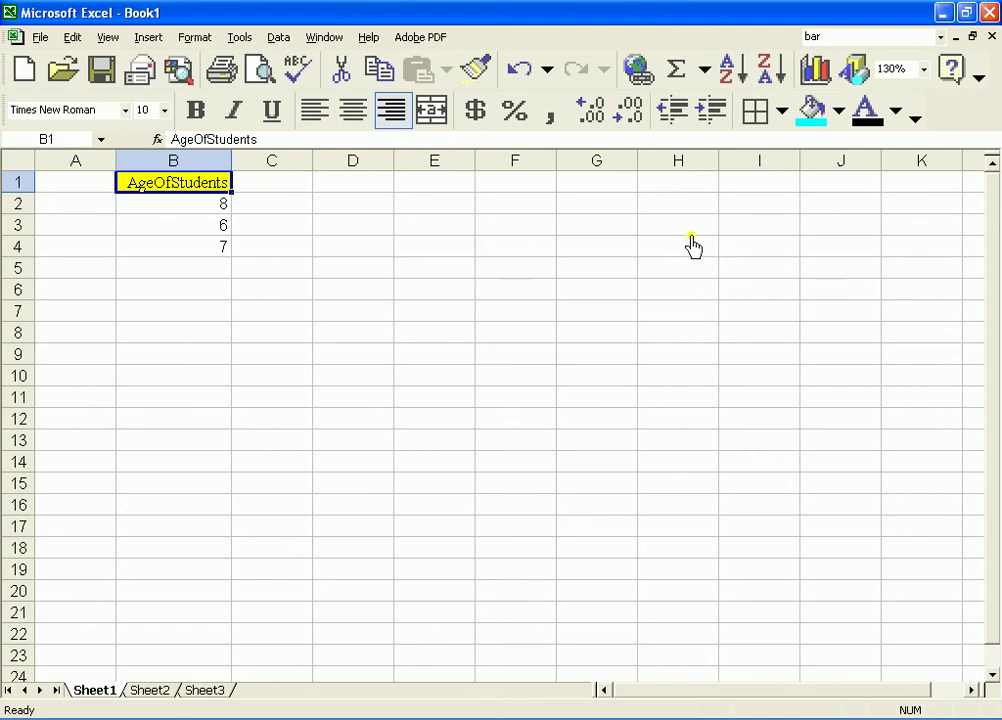
left_click(839, 118)
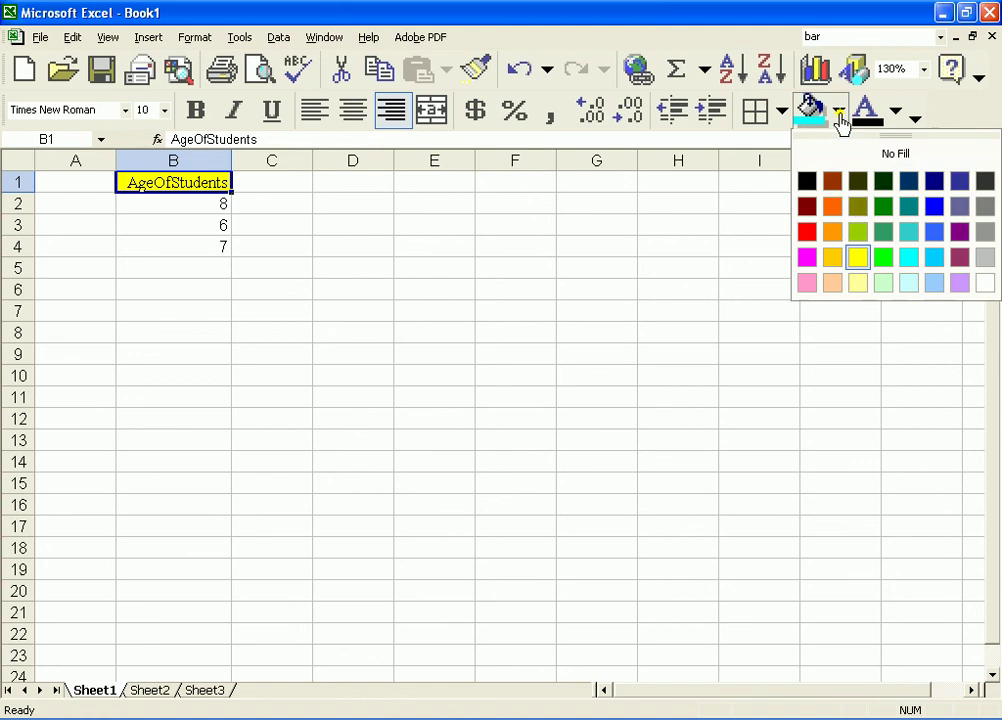
left_click(892, 155)
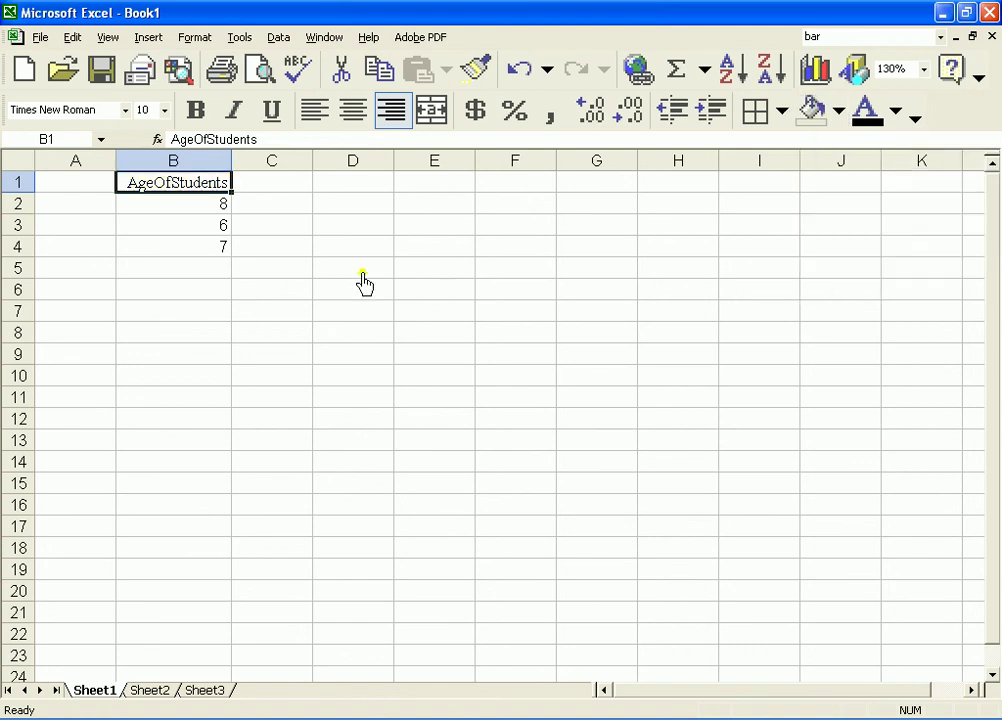
left_click(201, 251)
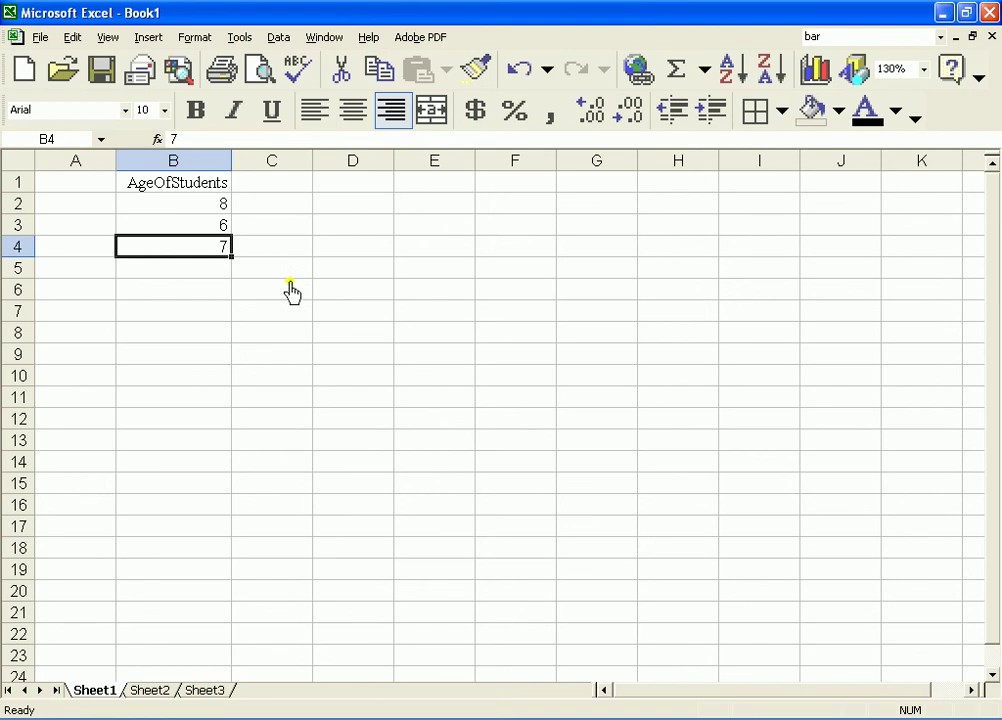
left_click(210, 282)
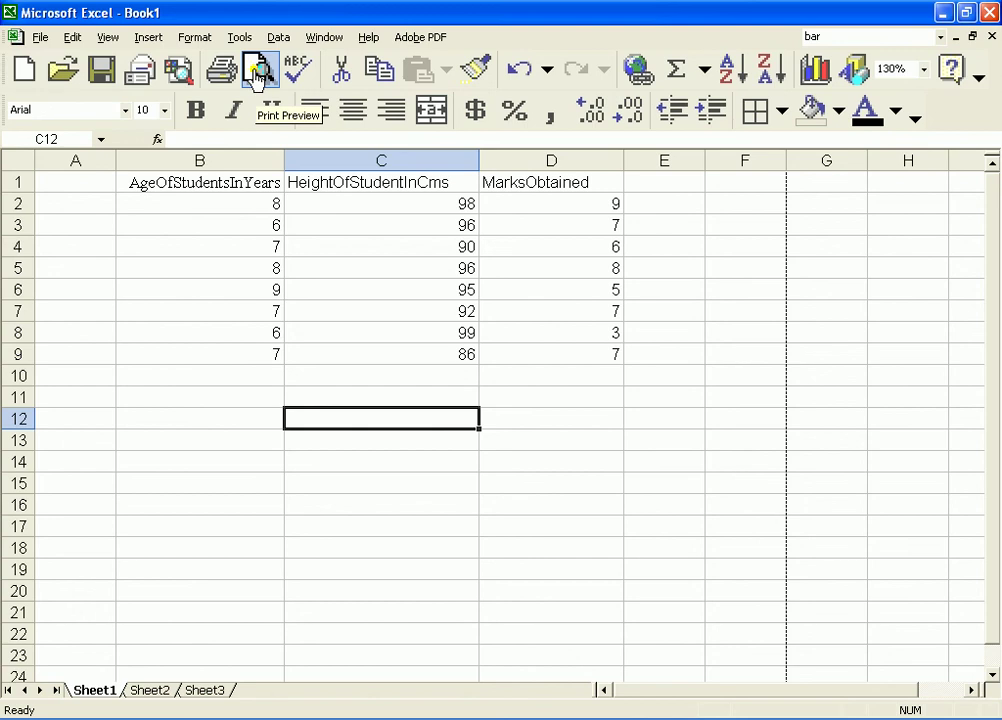
Step: Preview the unformatted student table as it would print, enlarge the page and return to the worksheet
left_click(259, 74)
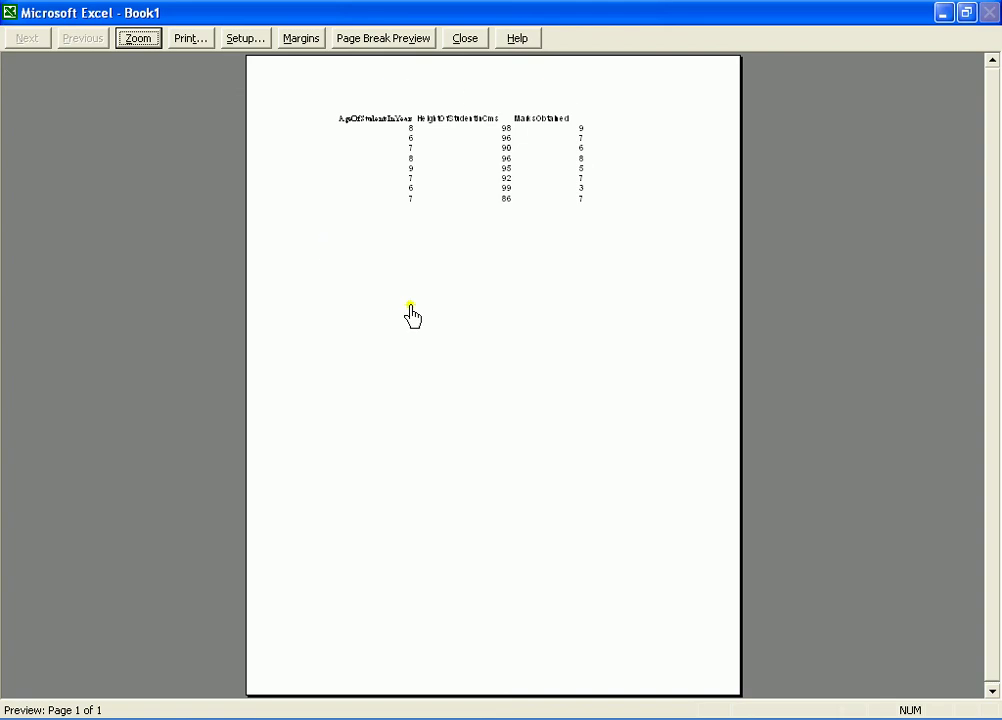
left_click(138, 39)
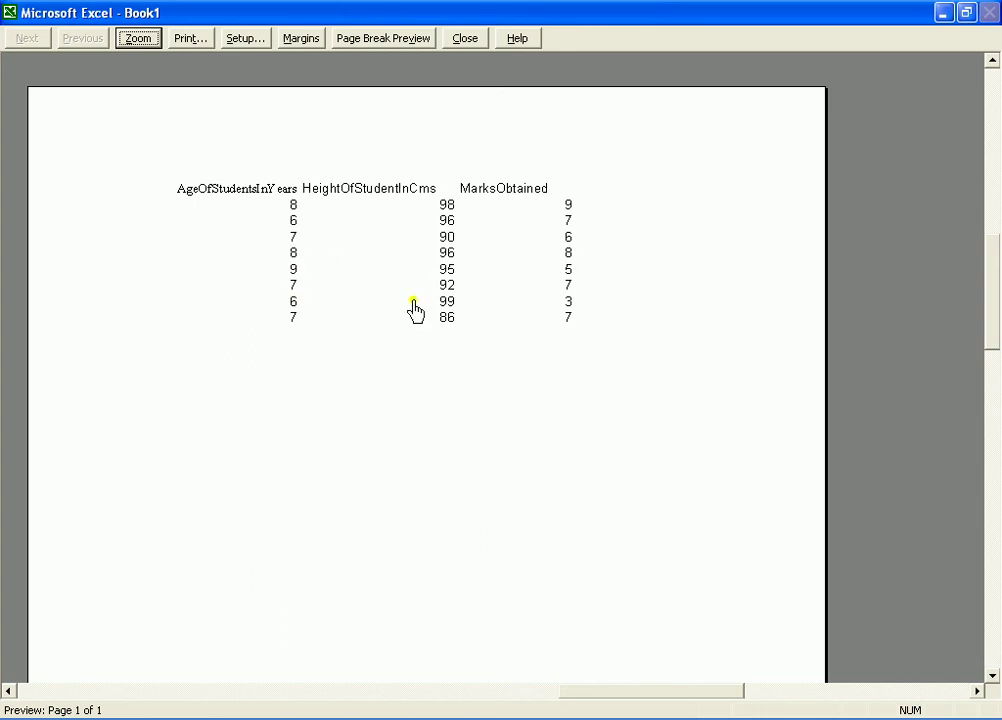
left_click(464, 39)
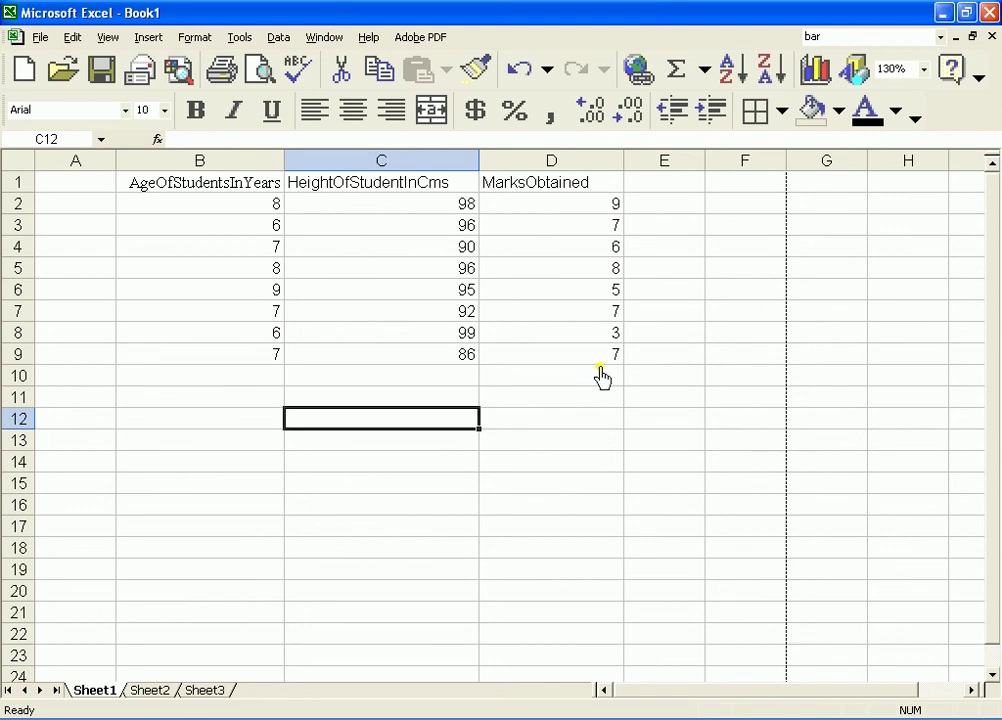
Step: Center the contents of the whole student table in B1:D9
left_click(603, 361)
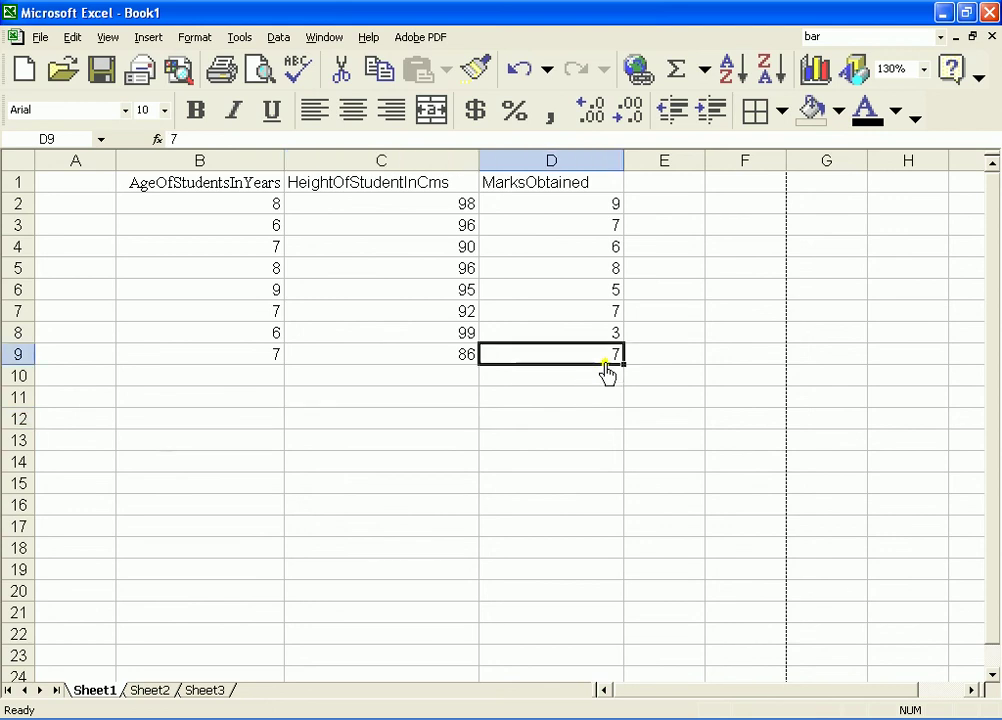
left_click_drag(567, 358, 226, 191)
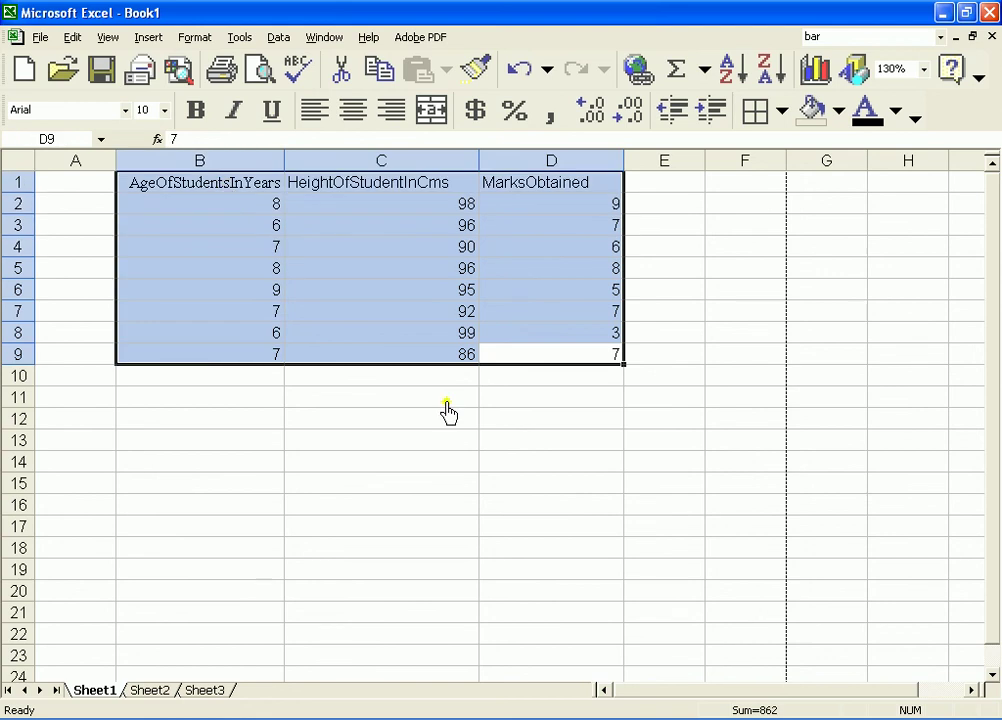
left_click(600, 400)
left_click(588, 356)
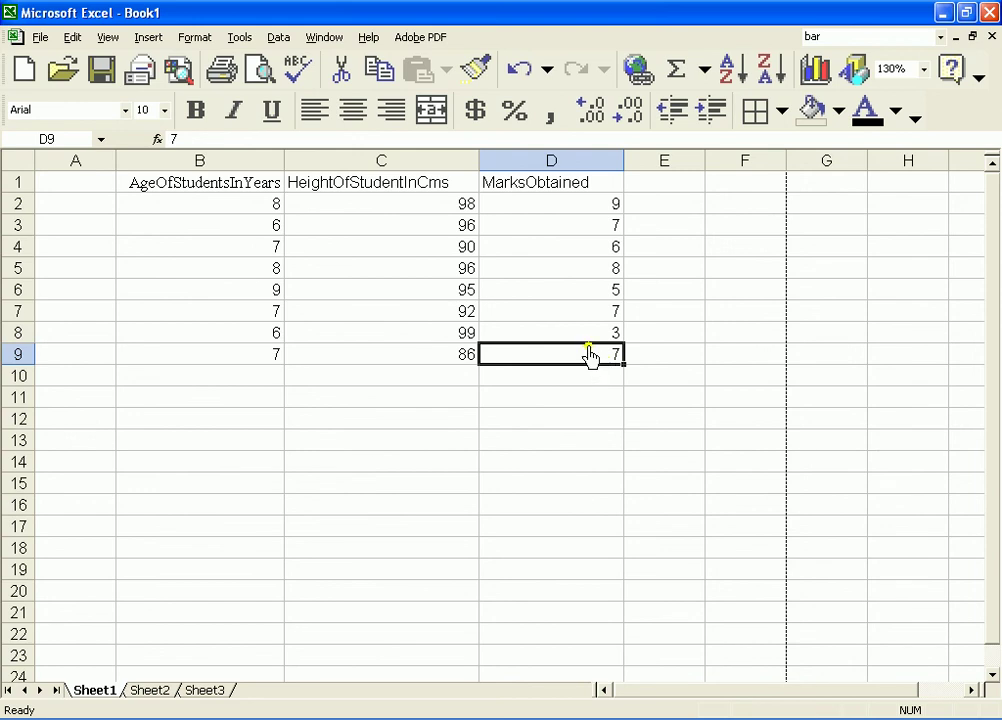
left_click_drag(588, 352, 250, 198)
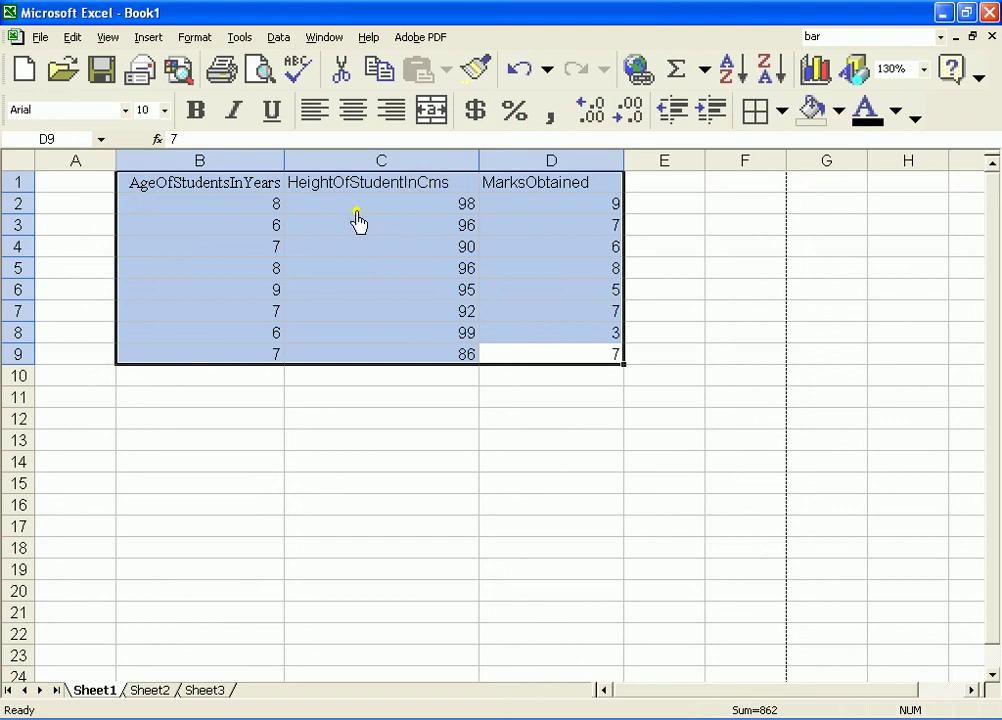
left_click(352, 117)
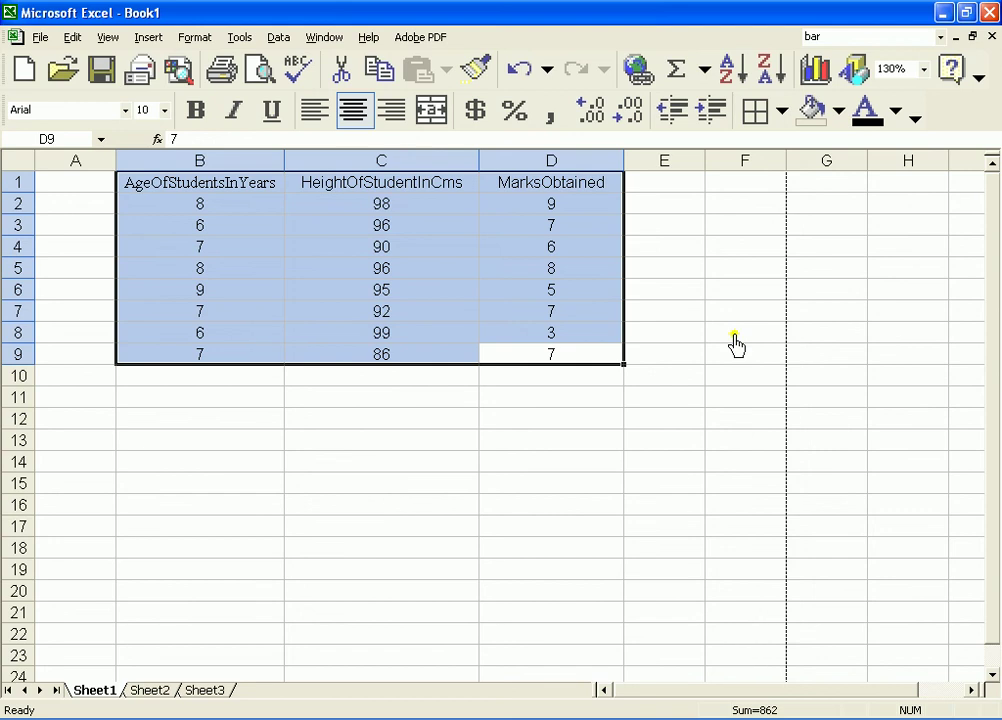
Step: Apply all borders to the table range B1:D9 and deselect it
left_click(782, 112)
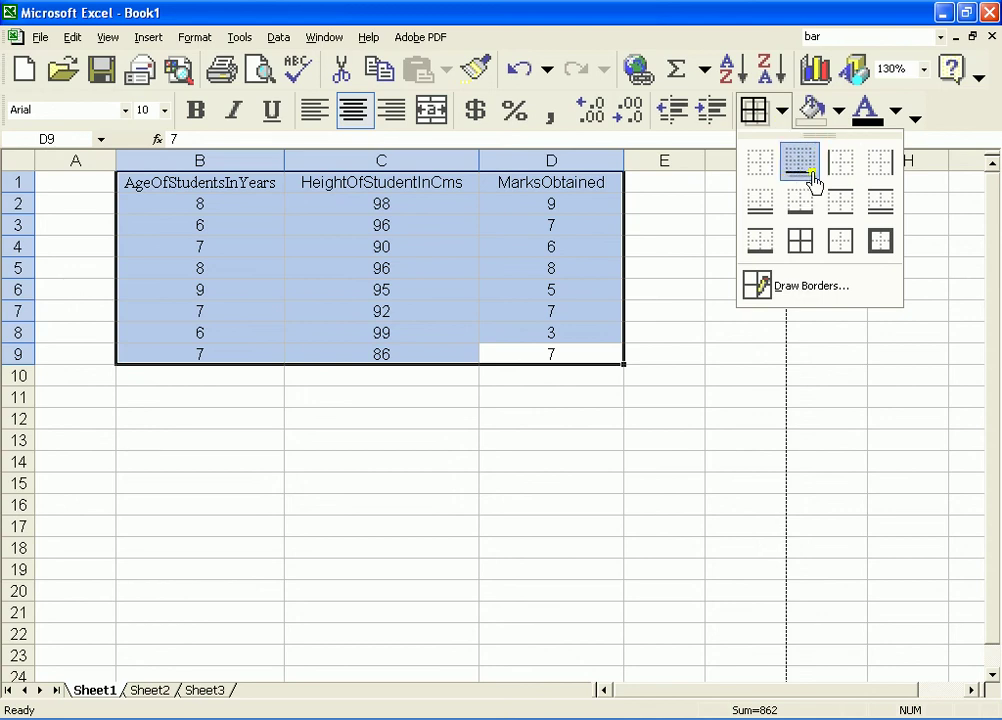
left_click(802, 255)
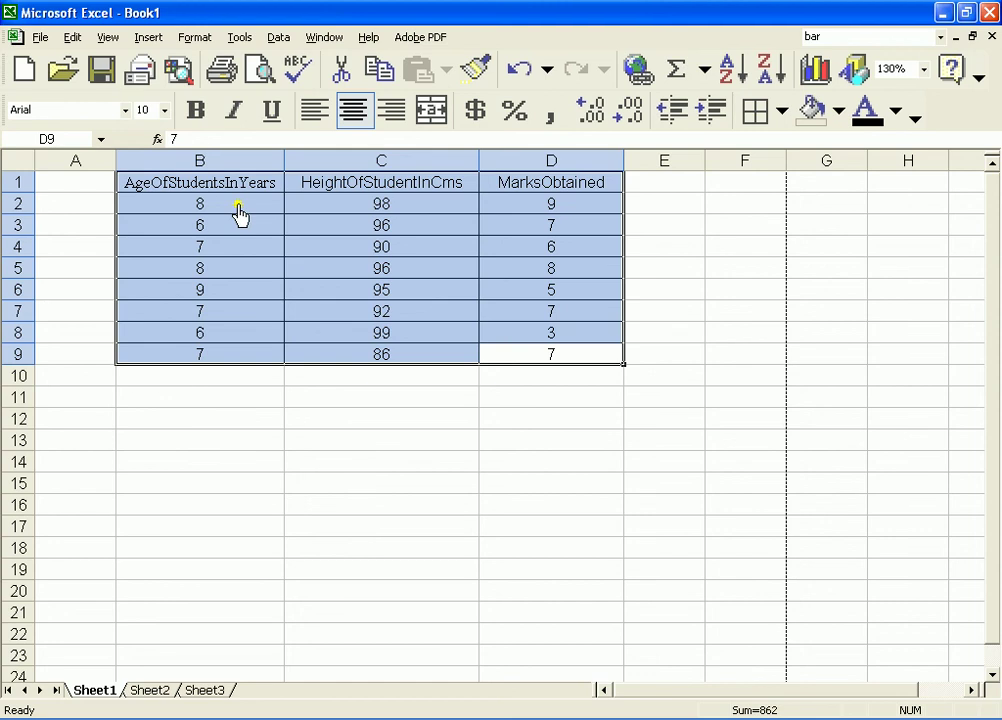
left_click(652, 210)
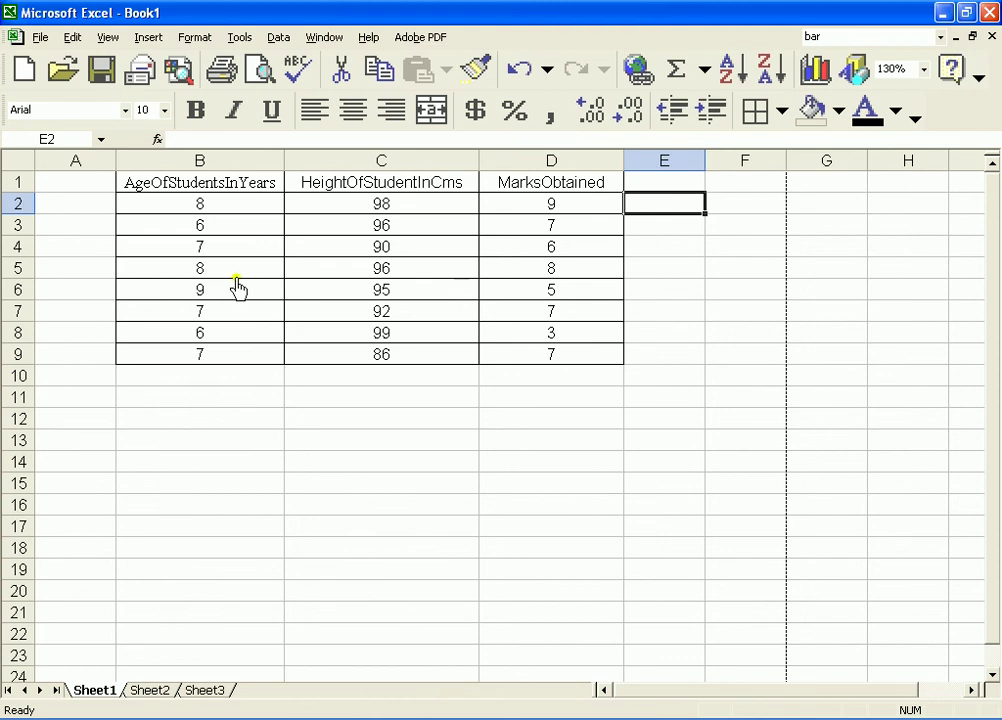
Step: Preview the bordered table as it would print, toggle the page magnification and return to the worksheet
left_click(258, 72)
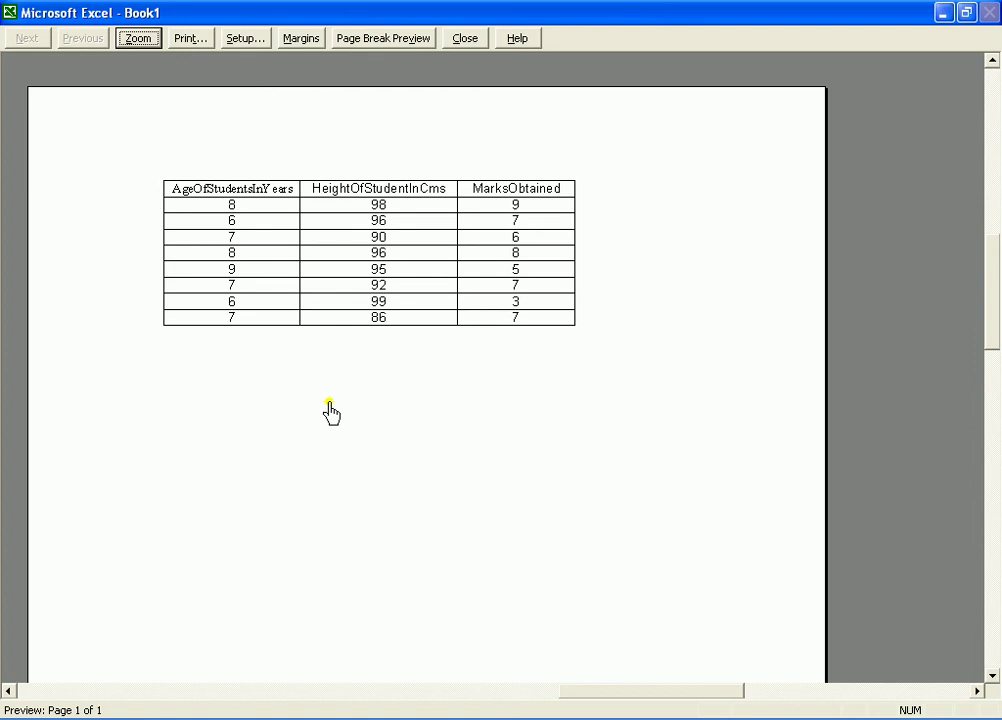
left_click(138, 40)
left_click(138, 40)
left_click(463, 40)
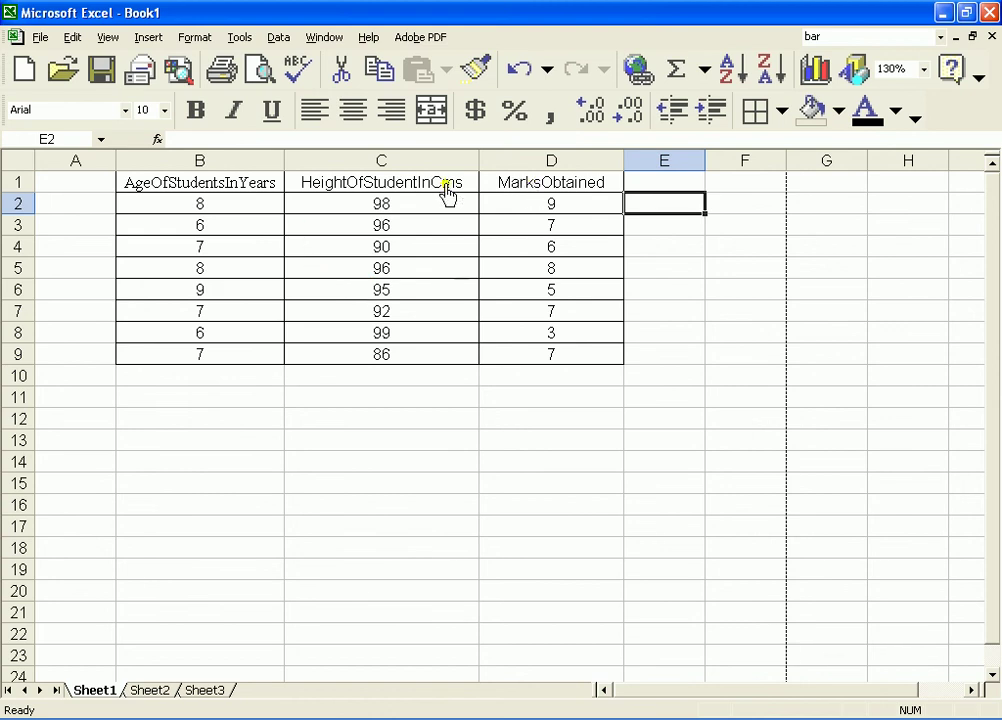
Step: Compare the fonts used by the heading cells B1, C1 and D1, and view the font list for B1
left_click(532, 189)
left_click(427, 192)
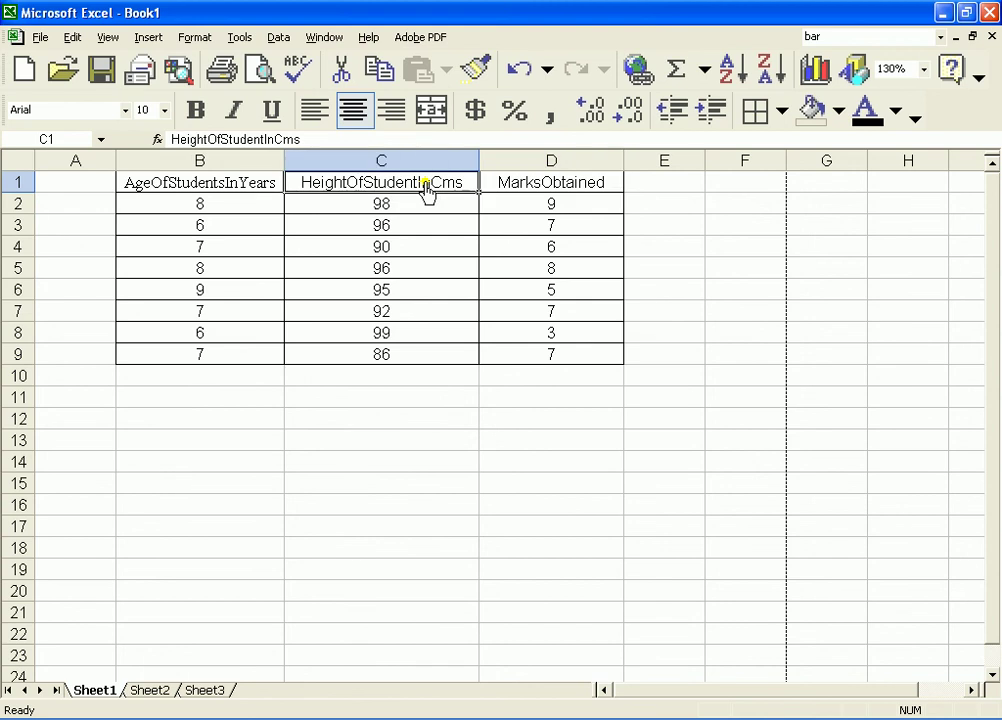
left_click(241, 190)
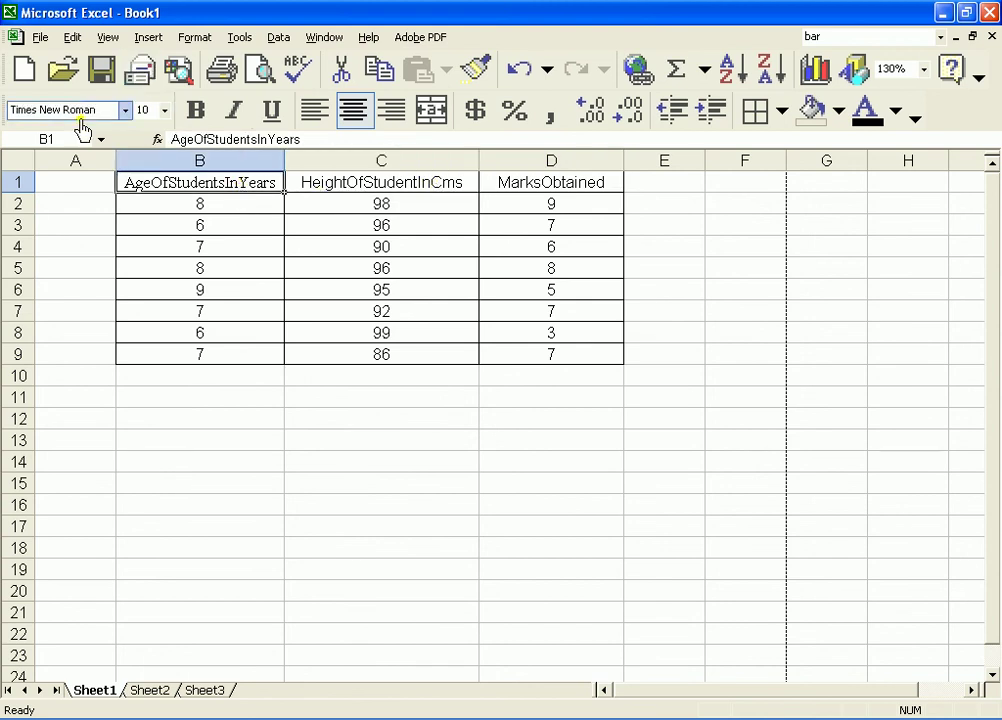
left_click(350, 189)
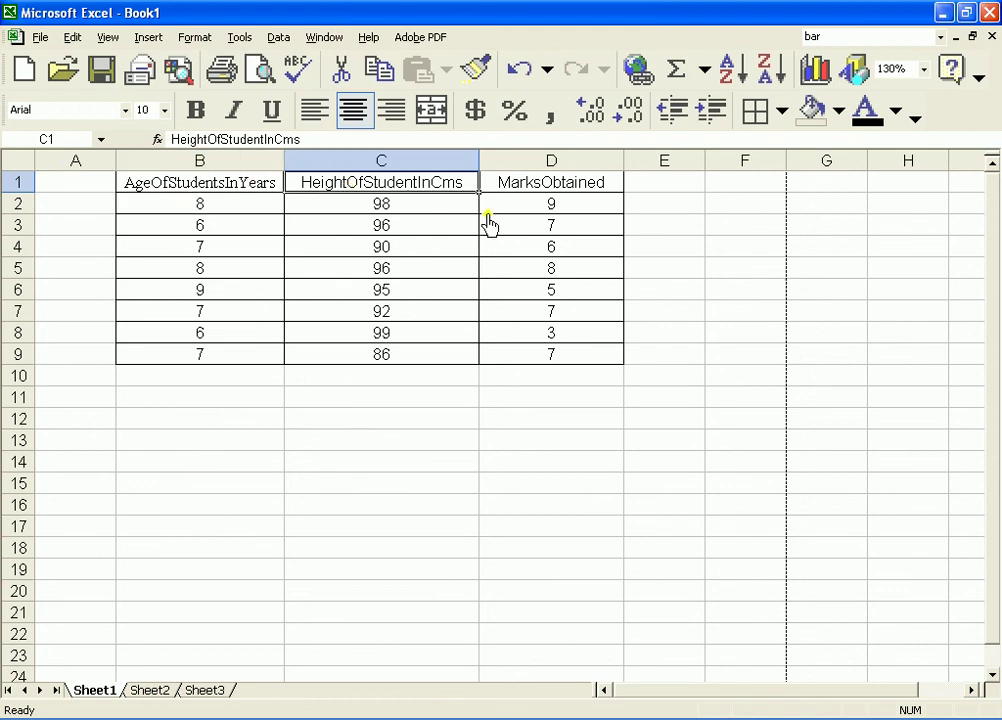
left_click(511, 190)
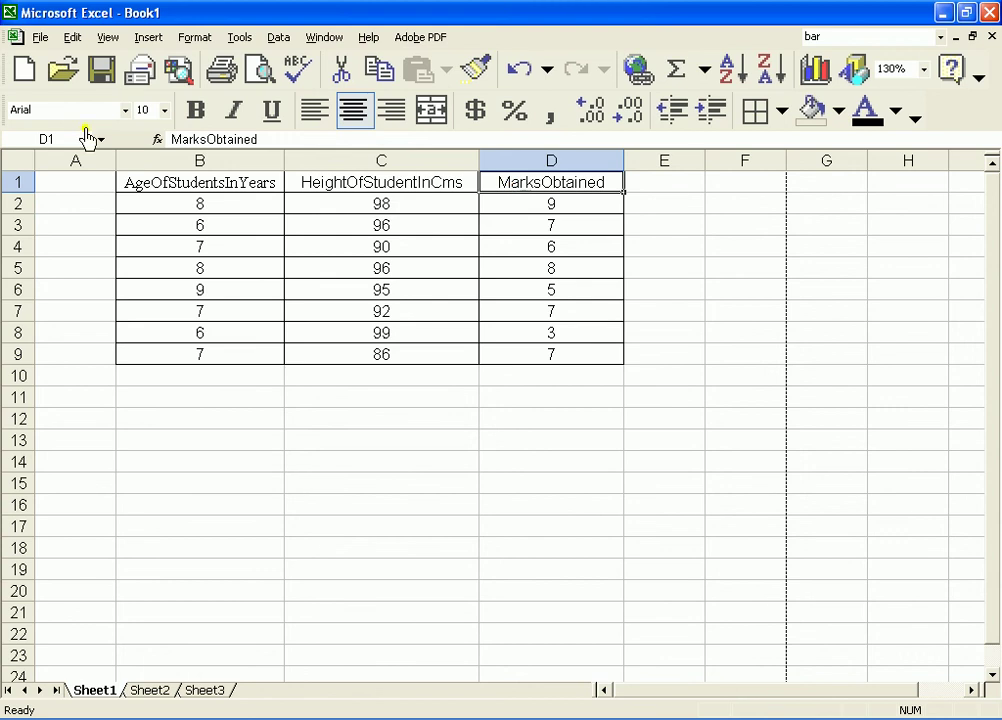
left_click(180, 194)
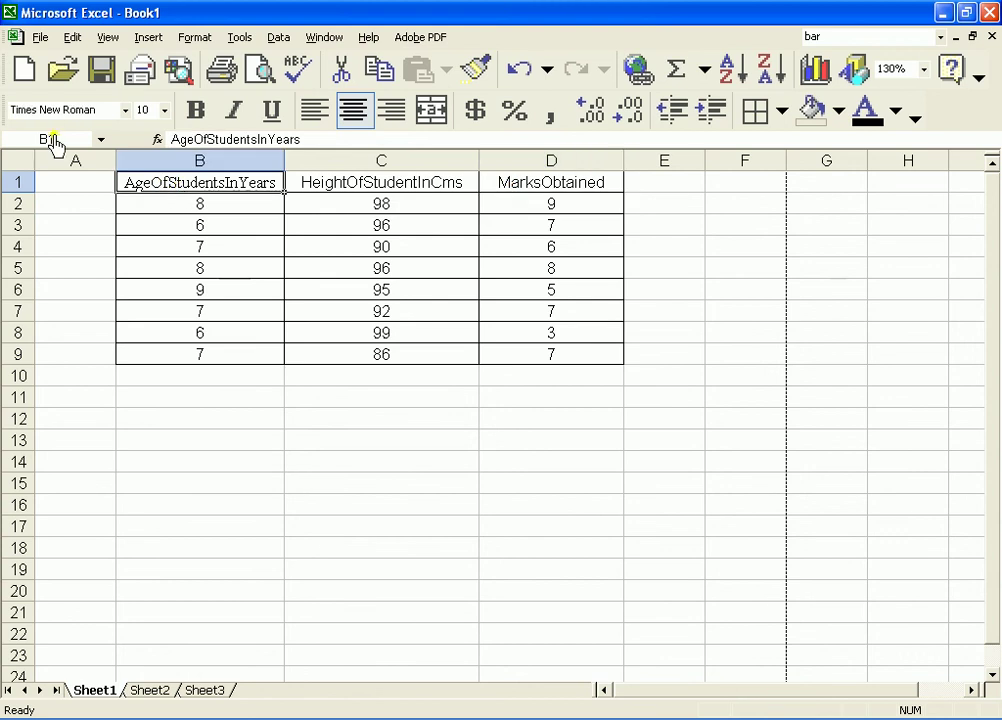
left_click(126, 111)
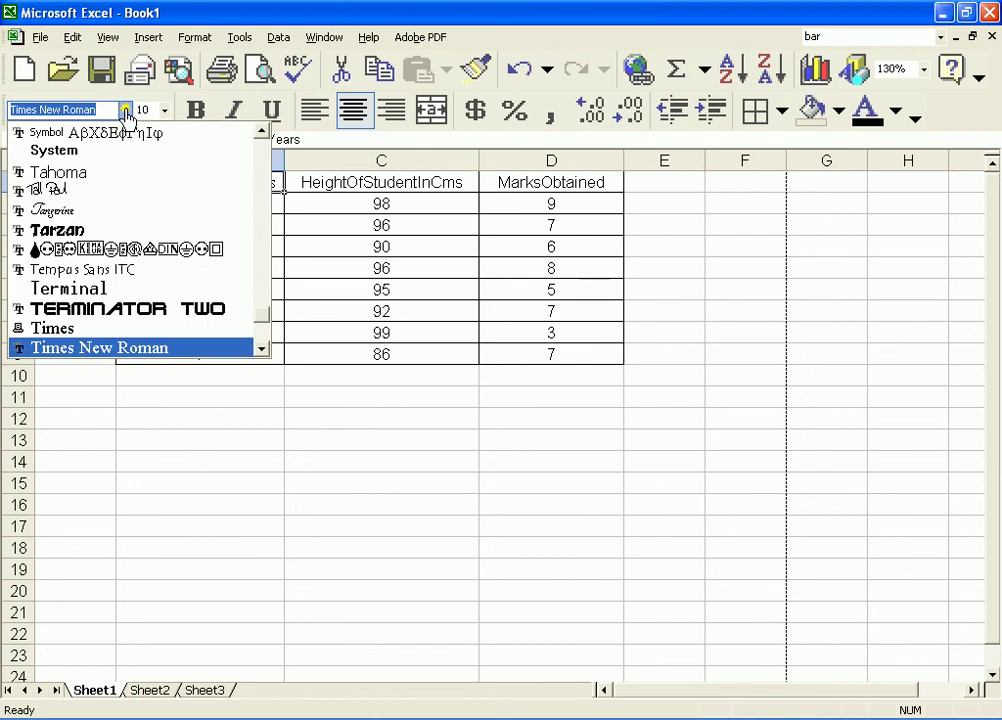
left_click(212, 445)
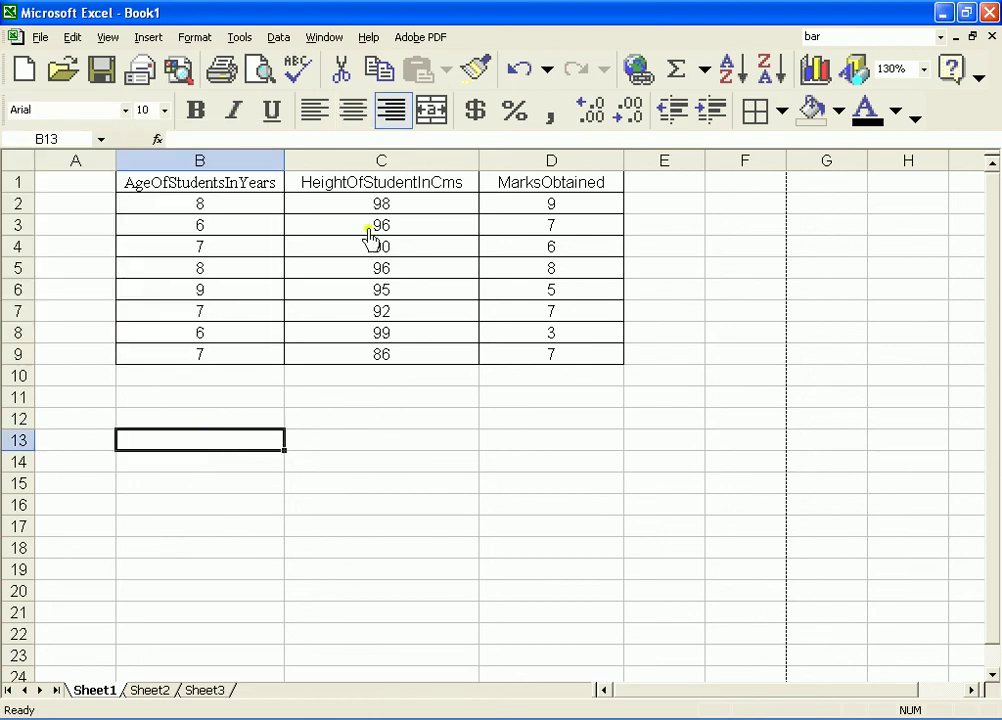
Step: Set the font of the heading cells B1:D1 to AR CENA
left_click_drag(508, 192, 228, 190)
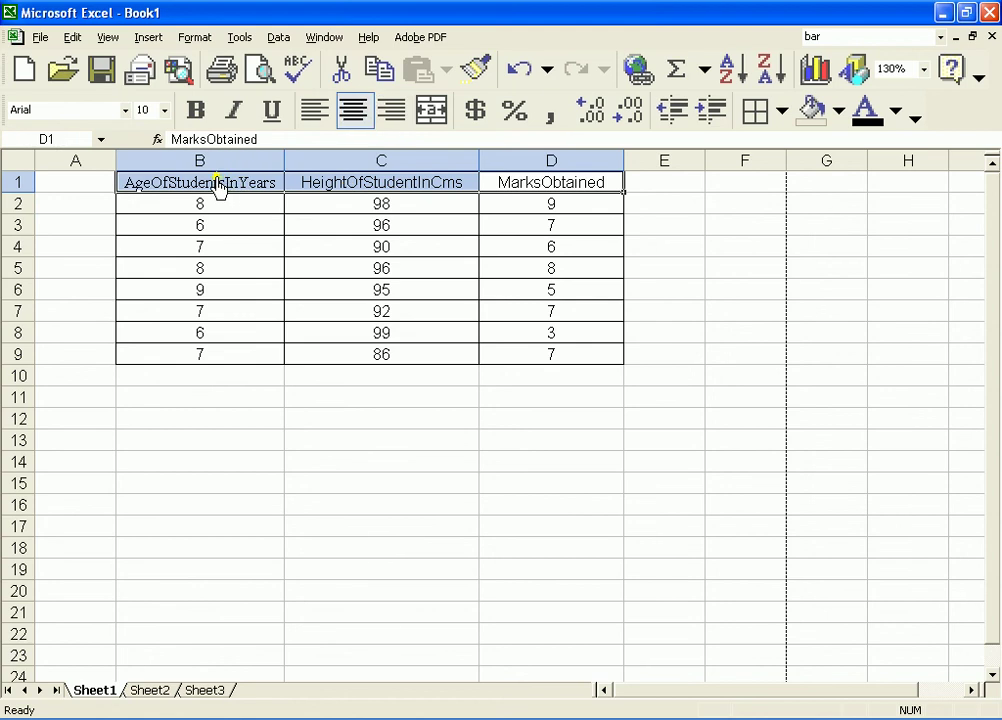
left_click(125, 112)
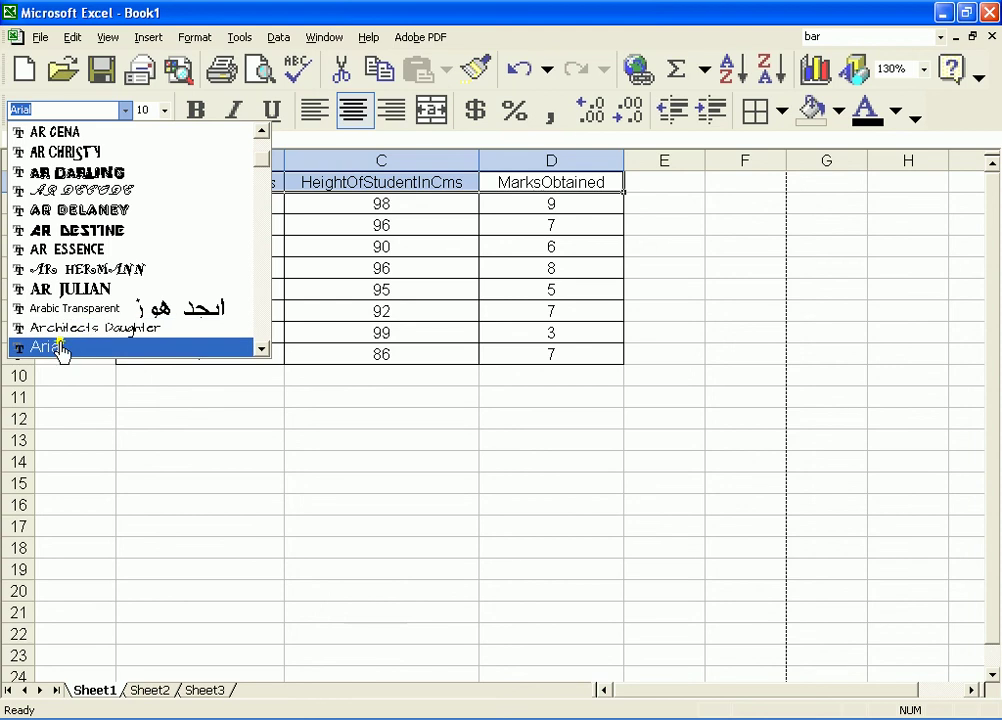
left_click(76, 140)
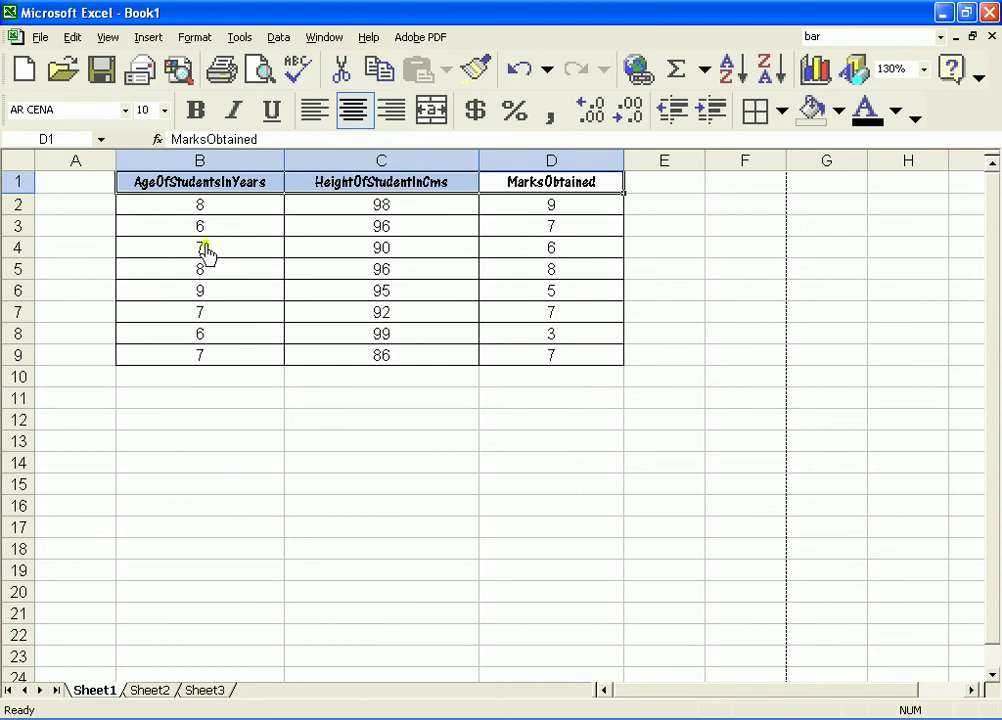
Step: Make the headings in B1:D1 bold and set their font size to 14
left_click(196, 112)
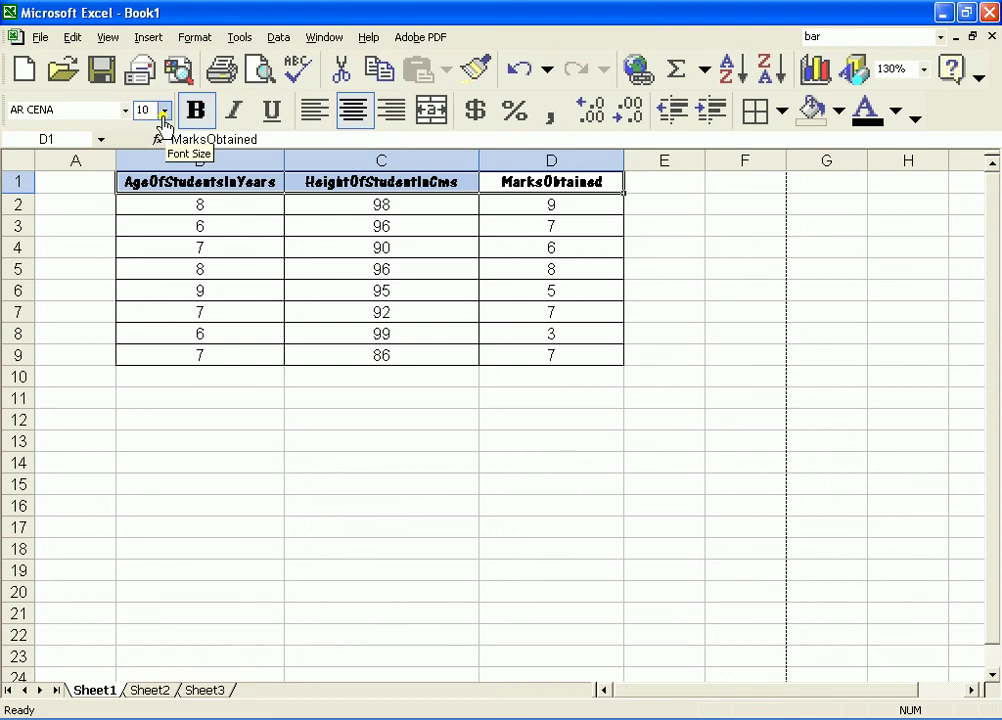
left_click(164, 111)
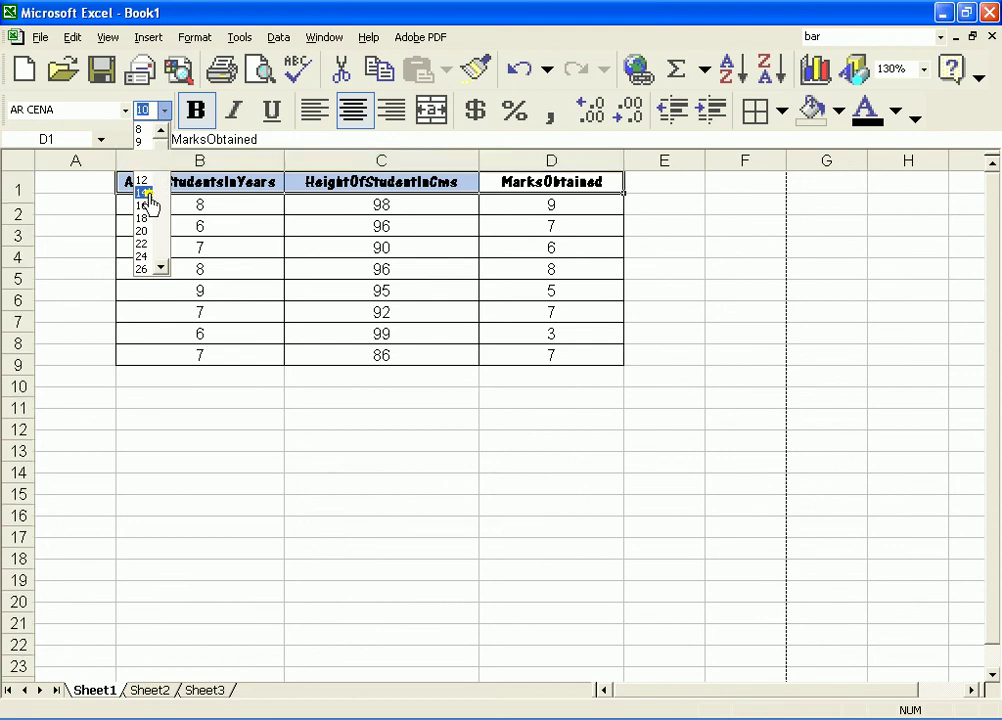
left_click(147, 196)
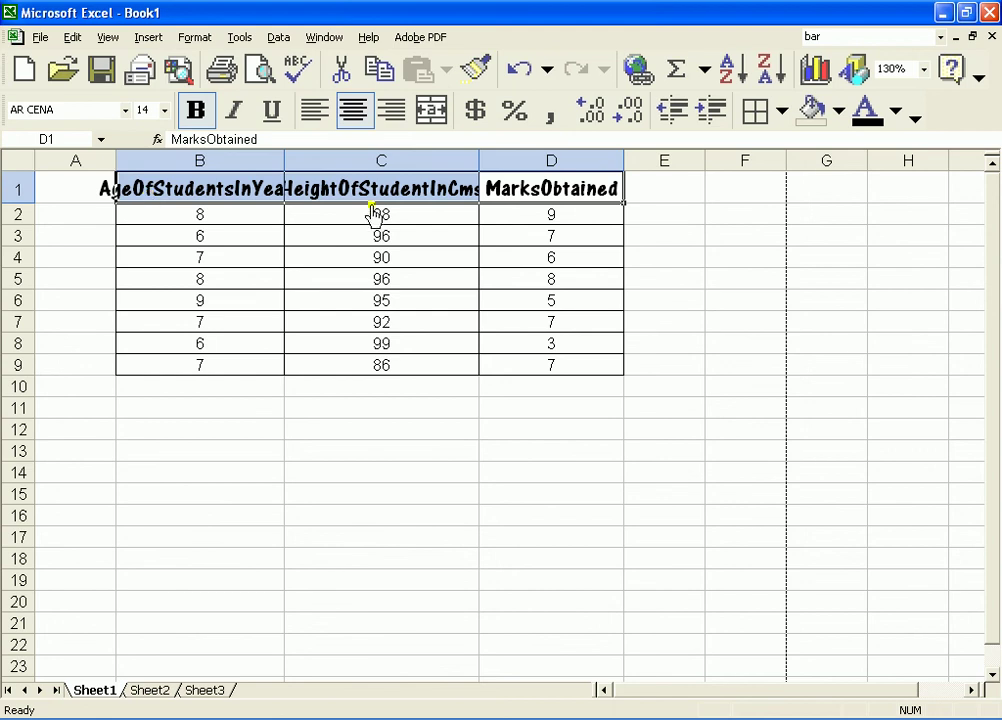
Step: Change the font of the heading cells B1:D1 to Arial
left_click(125, 110)
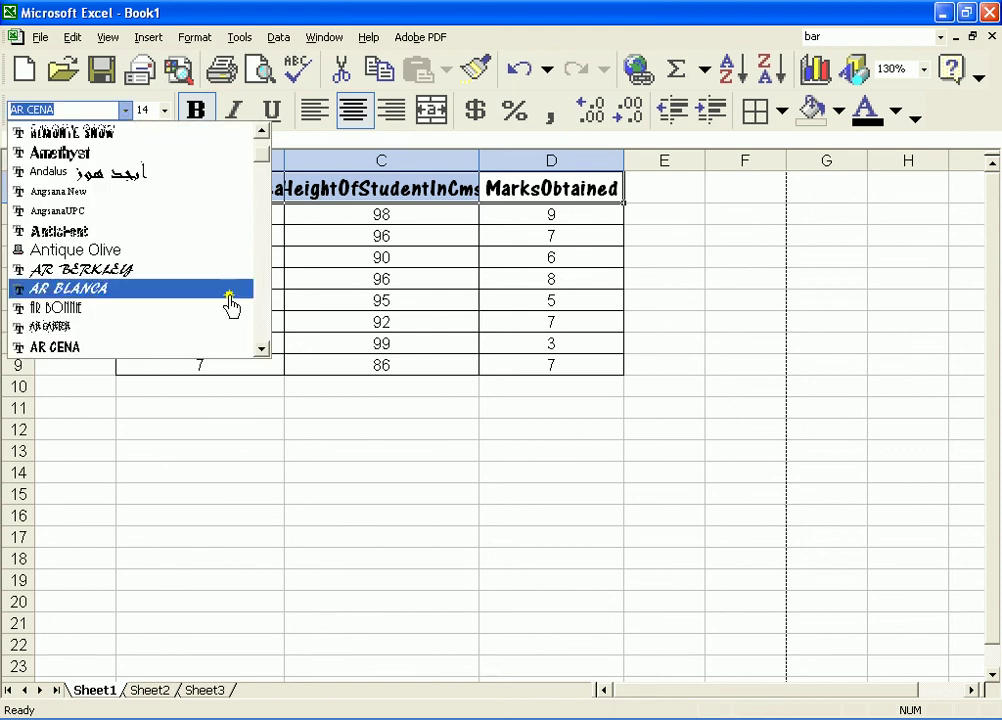
left_click(262, 349)
left_click(262, 349)
left_click(263, 350)
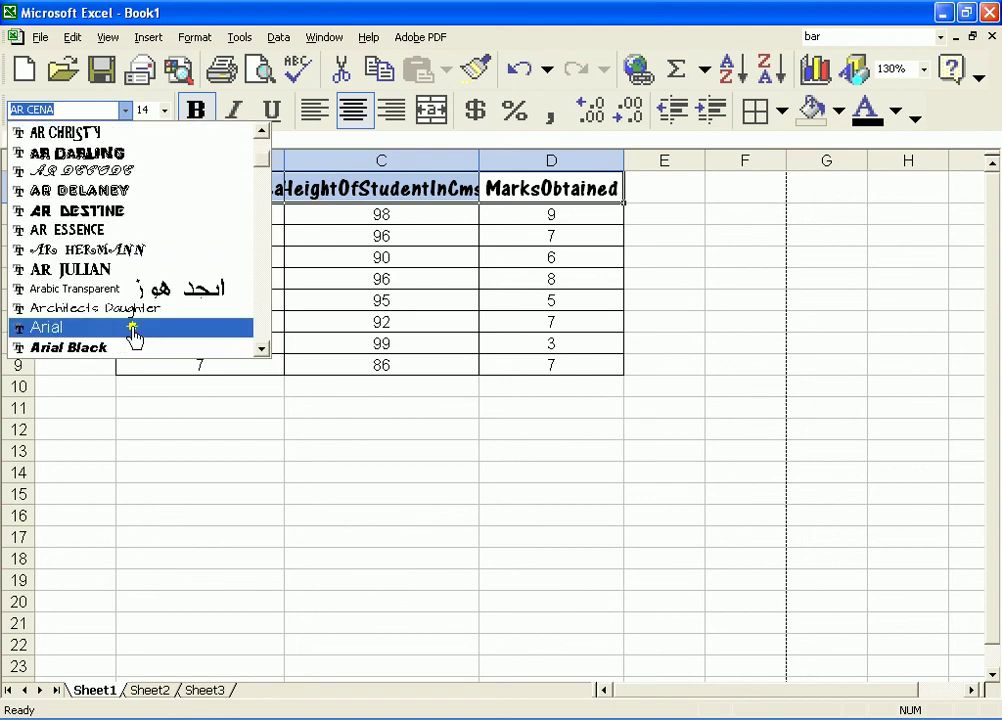
left_click(125, 112)
left_click(125, 112)
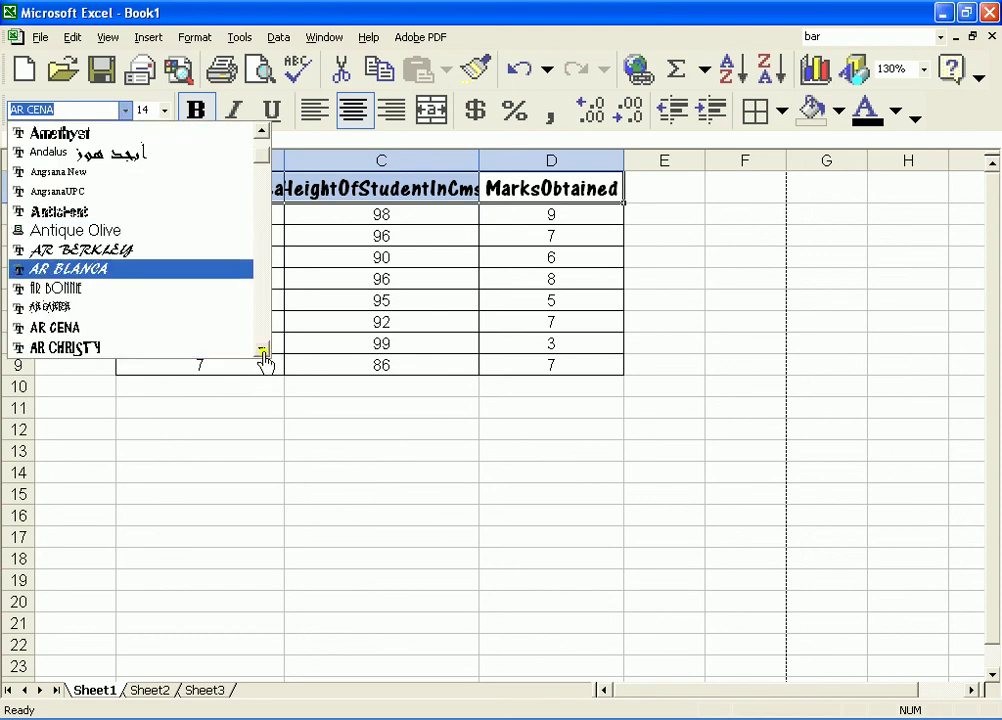
left_click(261, 352)
left_click(261, 352)
left_click(261, 352)
left_click(261, 352)
left_click(261, 352)
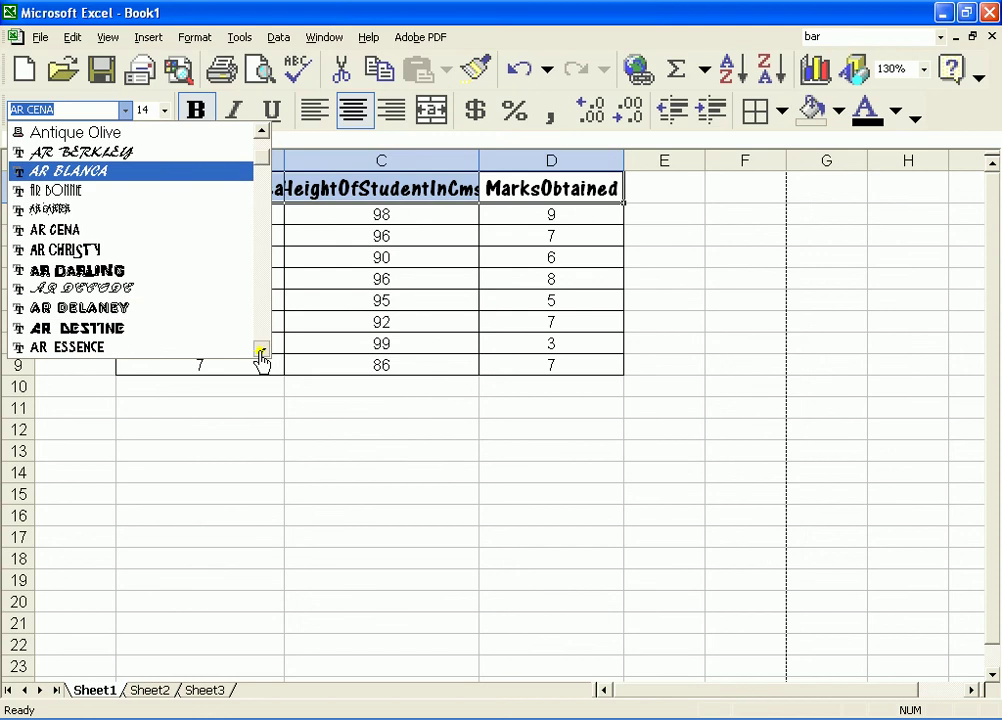
left_click(261, 352)
left_click(261, 352)
left_click(261, 352)
left_click(261, 352)
left_click(261, 352)
left_click(261, 352)
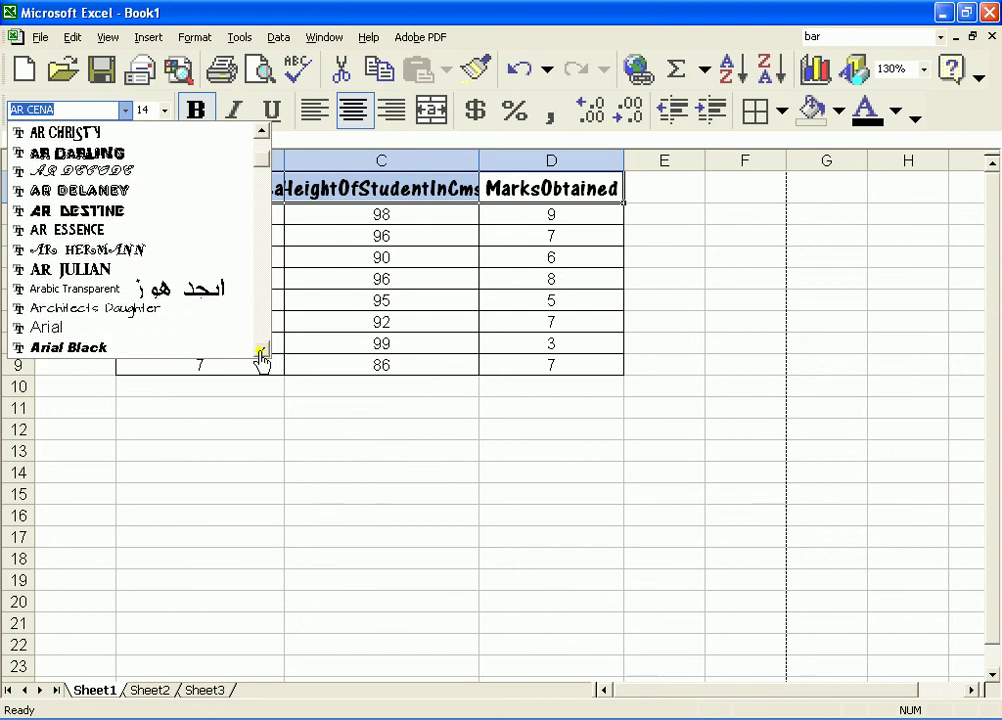
left_click(78, 330)
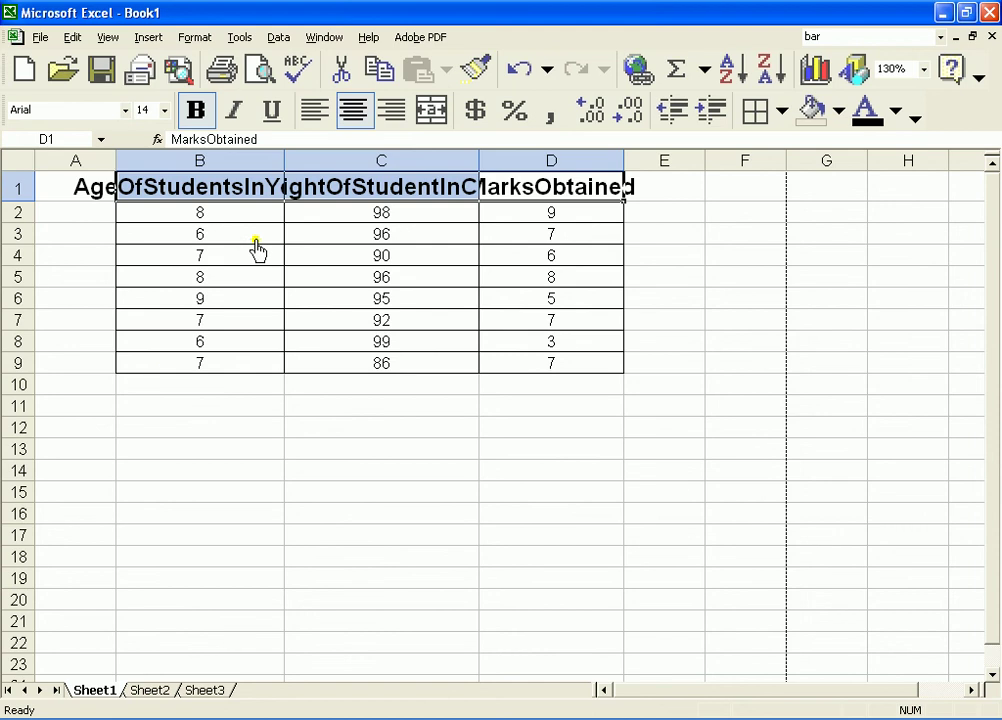
Step: Widen columns B, C and D to make room for their headings, and set the font size of B1:D1 to 12
left_click_drag(283, 168, 271, 340)
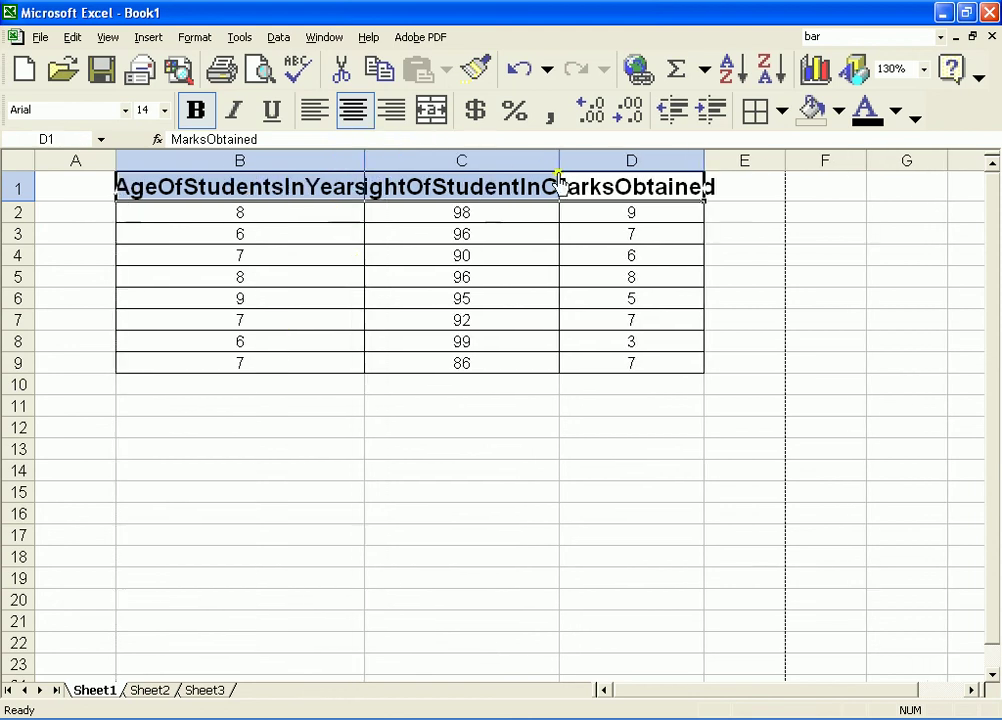
left_click_drag(559, 170, 597, 172)
left_click_drag(740, 171, 790, 179)
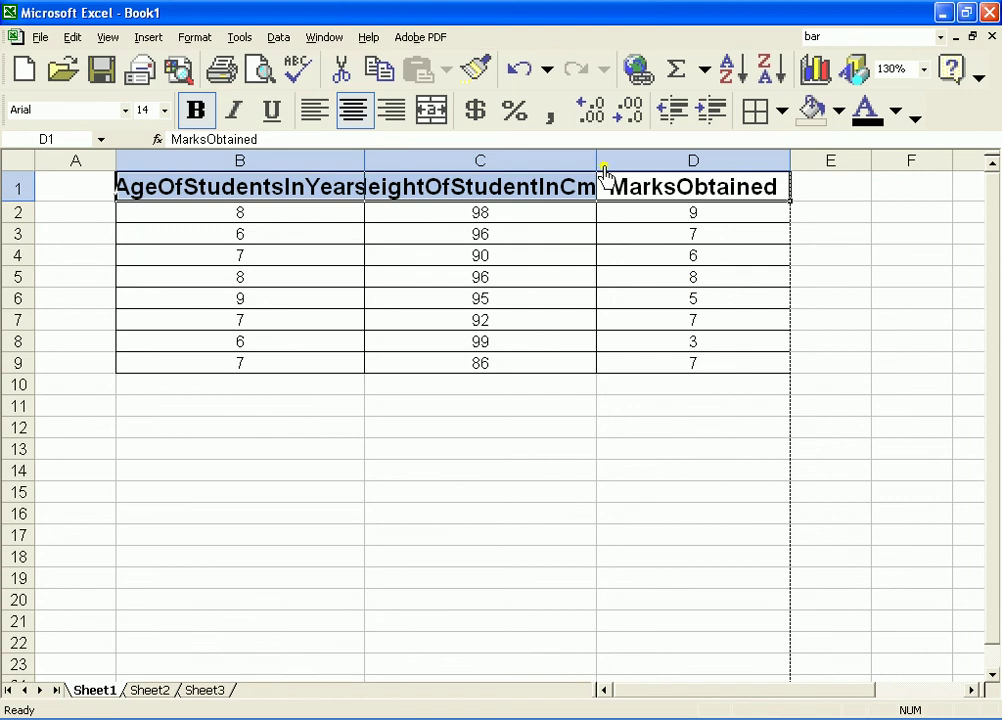
left_click_drag(599, 168, 617, 174)
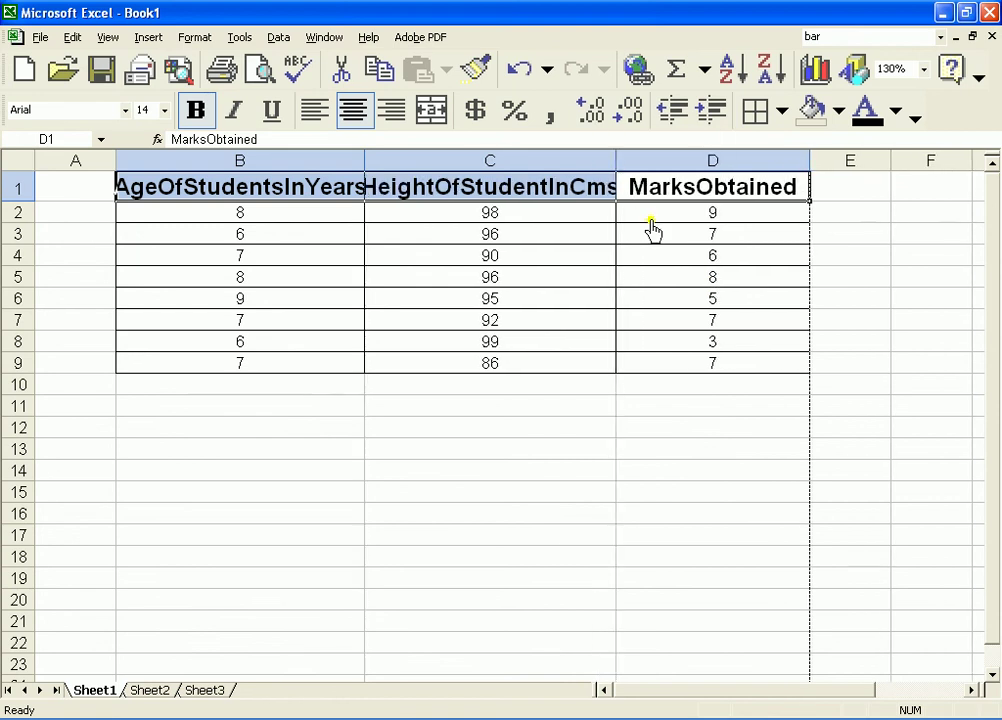
left_click_drag(810, 170, 829, 172)
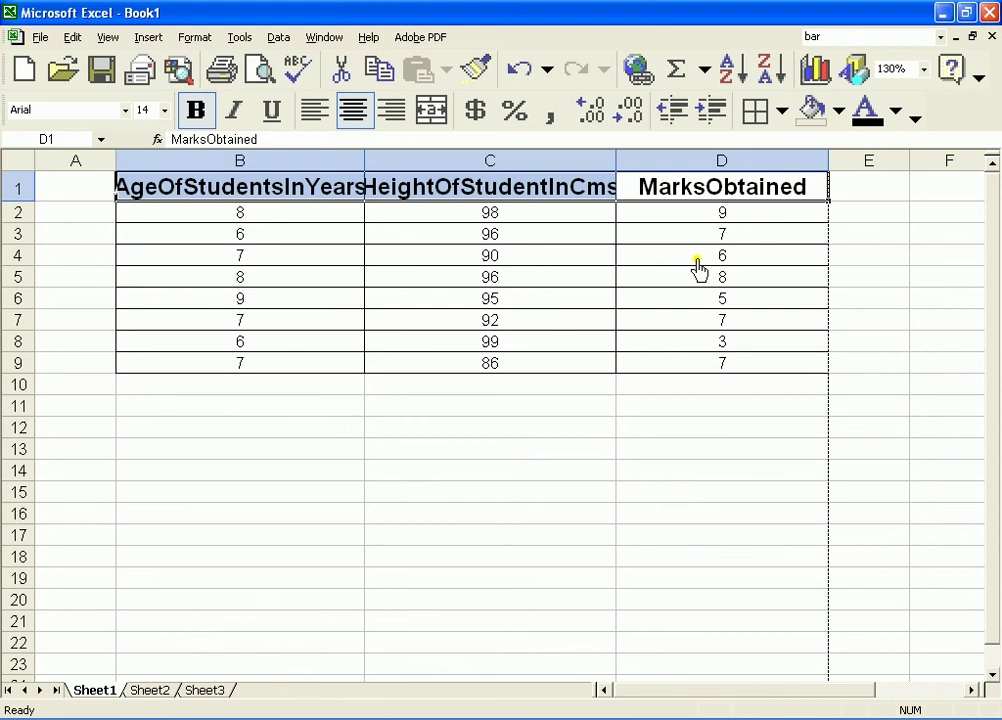
left_click(165, 110)
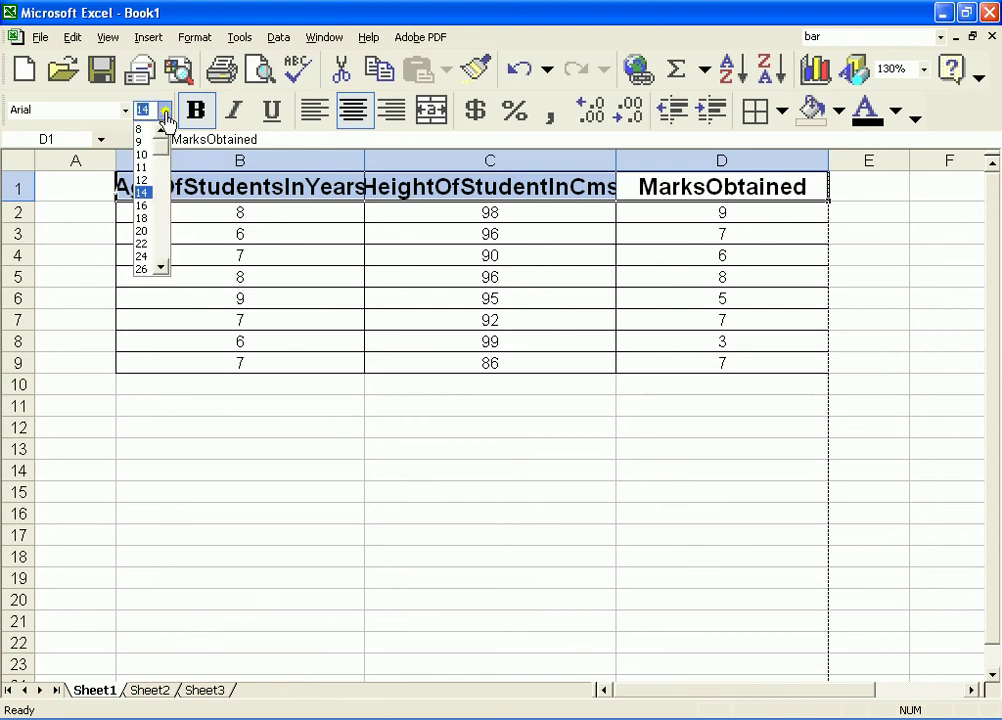
left_click(142, 180)
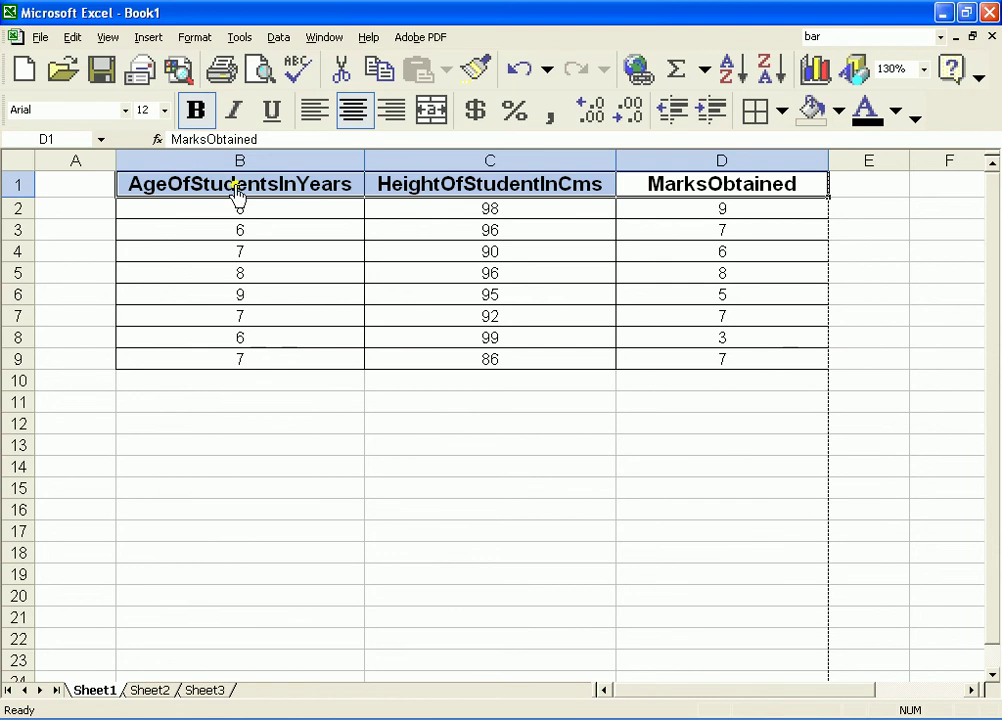
Step: Color the heading text in B1:D1 red and fill those cells with yellow
left_click(896, 118)
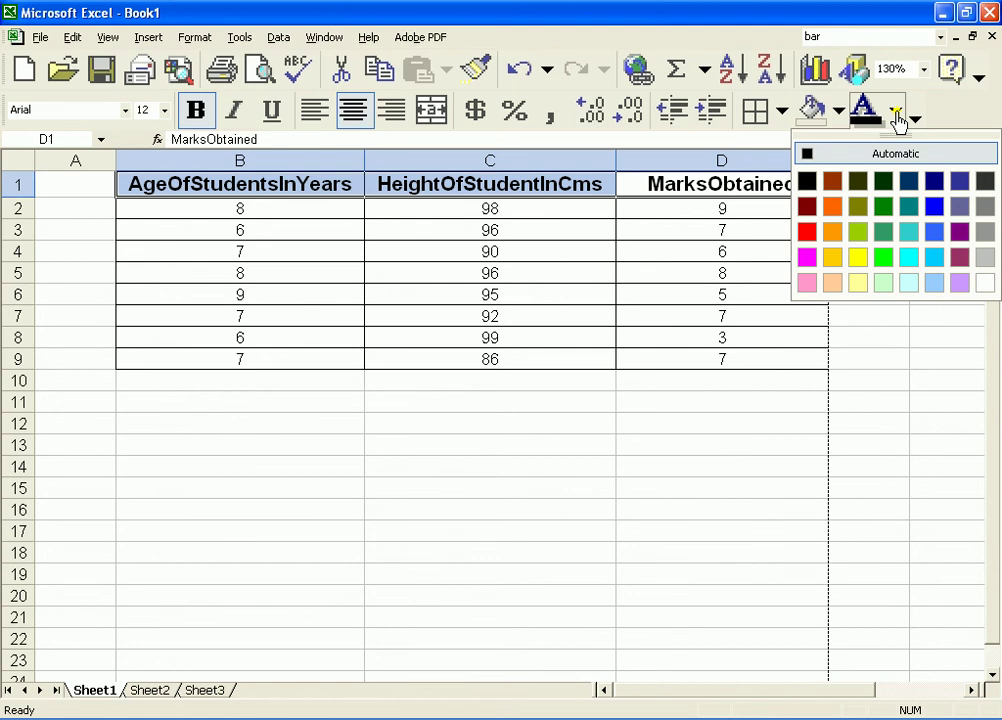
left_click(807, 233)
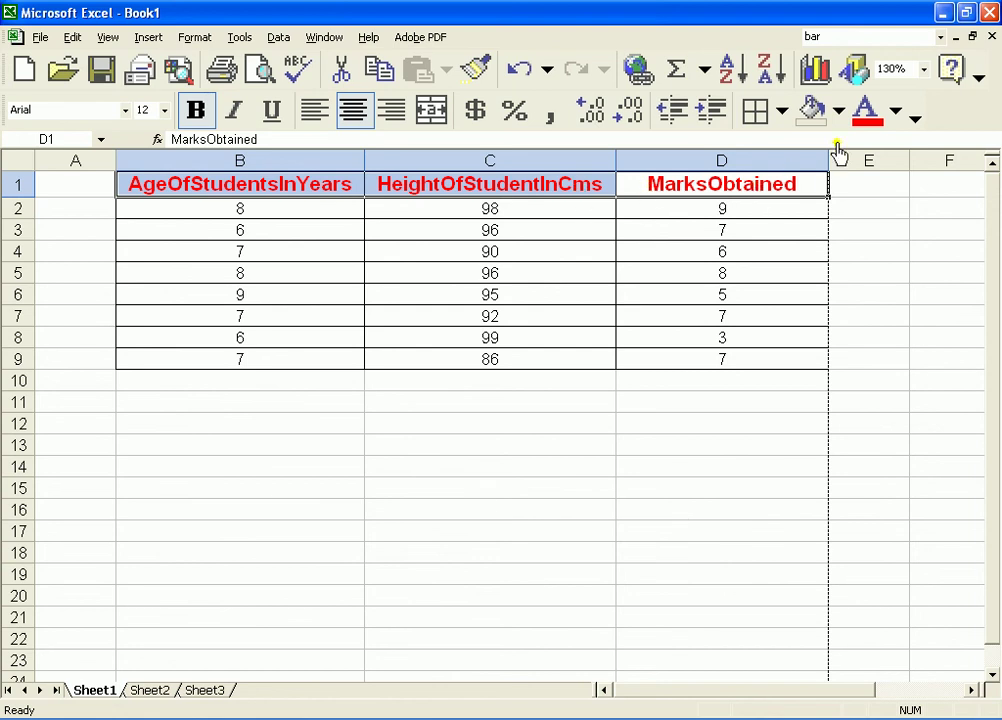
left_click(839, 113)
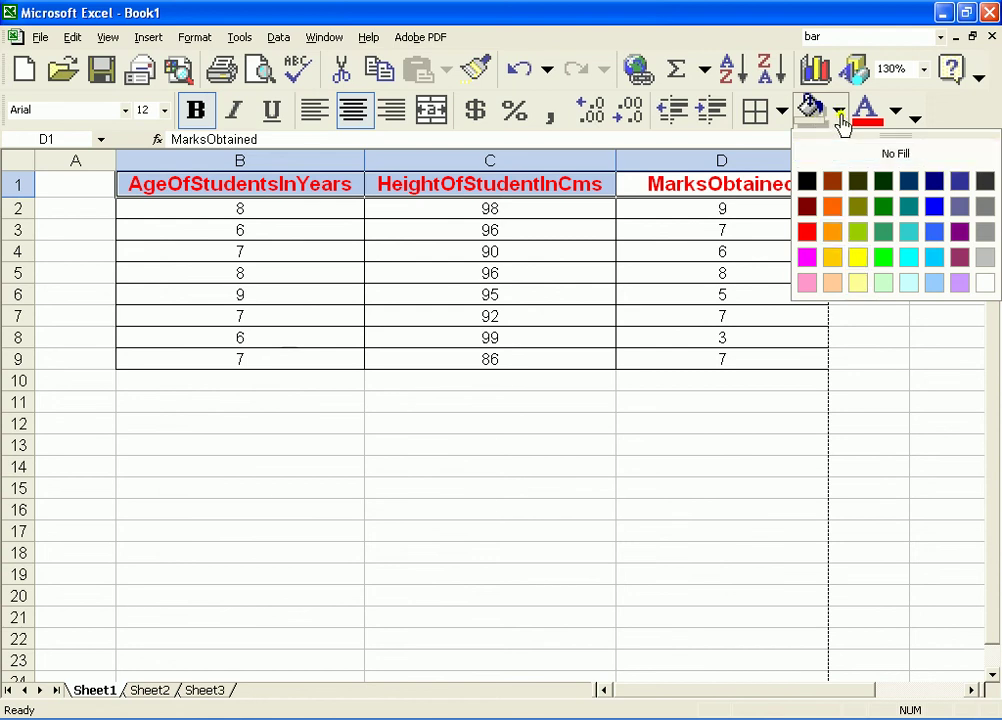
left_click(858, 265)
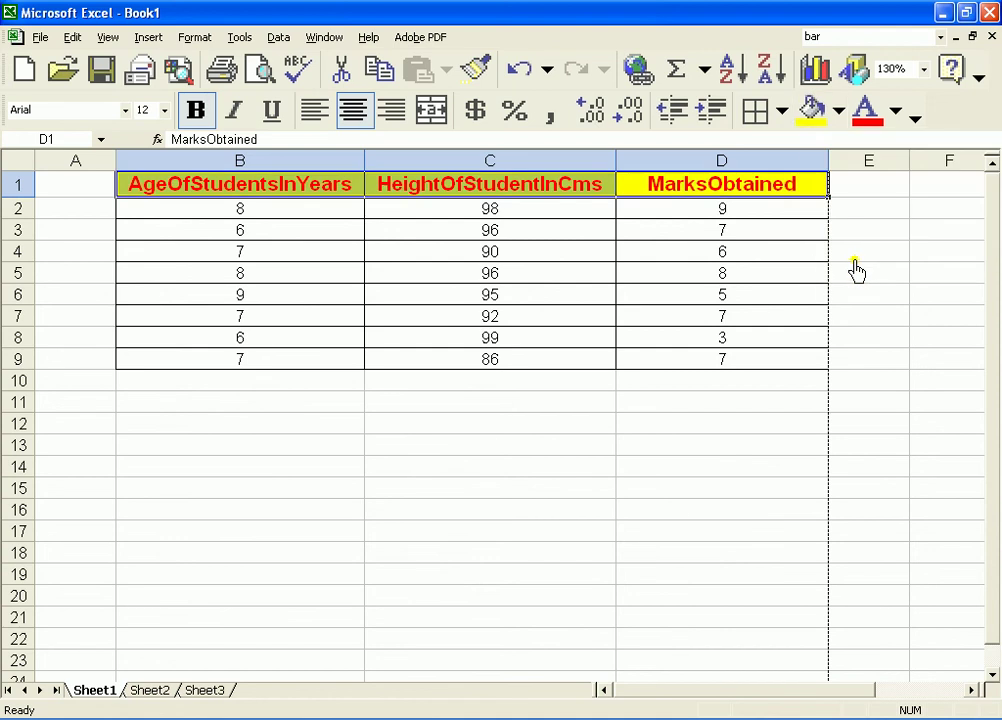
left_click(713, 425)
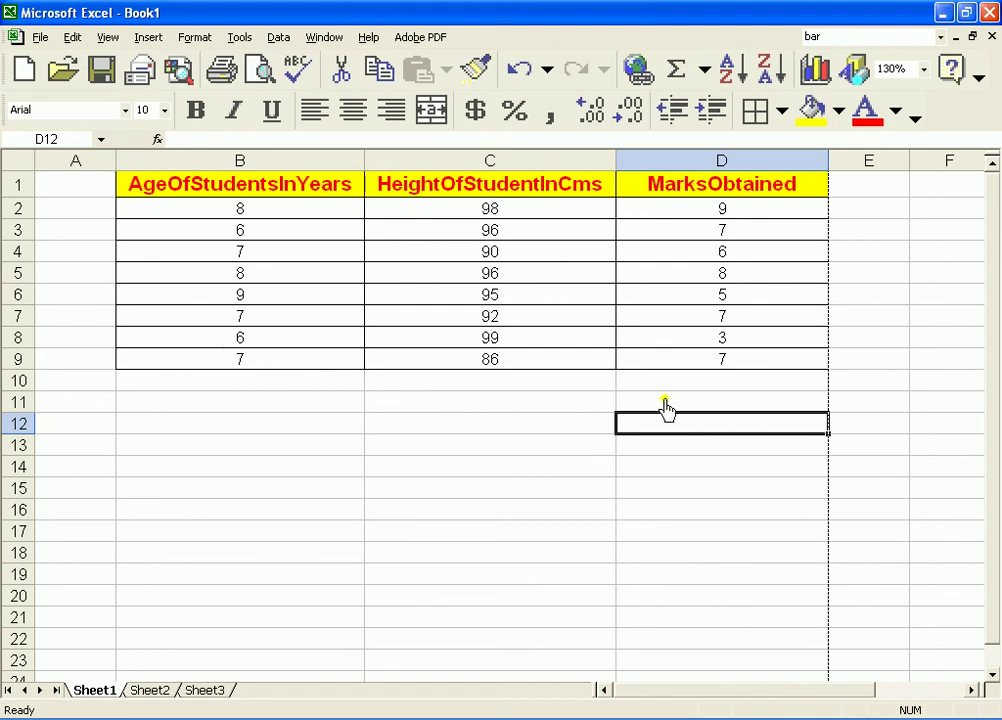
Step: Make the data values in B2:D9 bold
left_click_drag(736, 369, 233, 222)
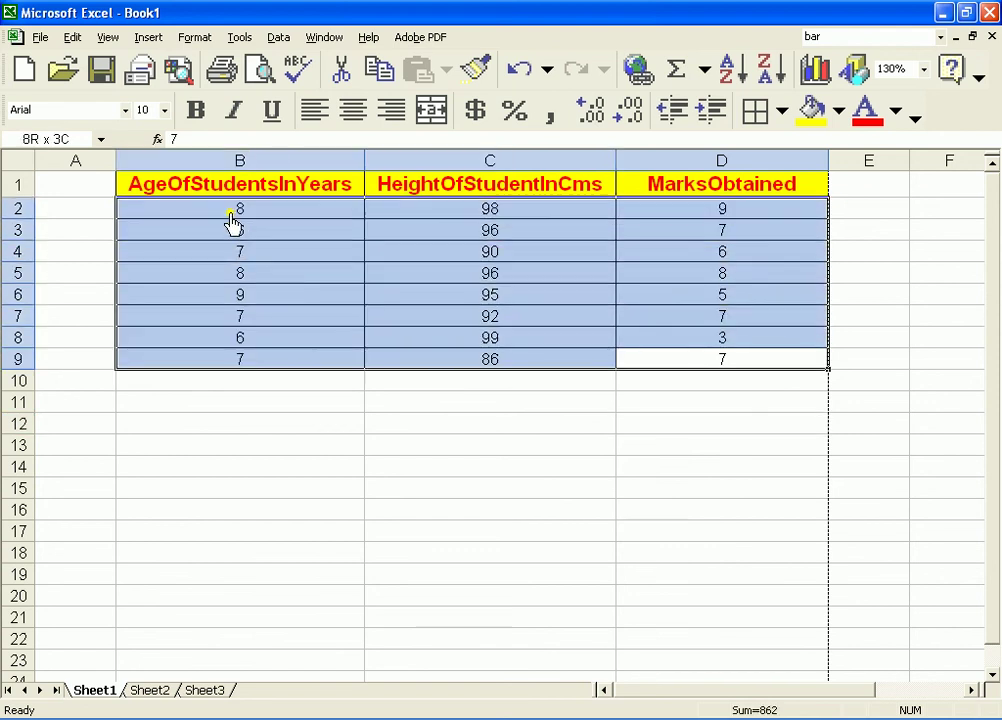
left_click(757, 370)
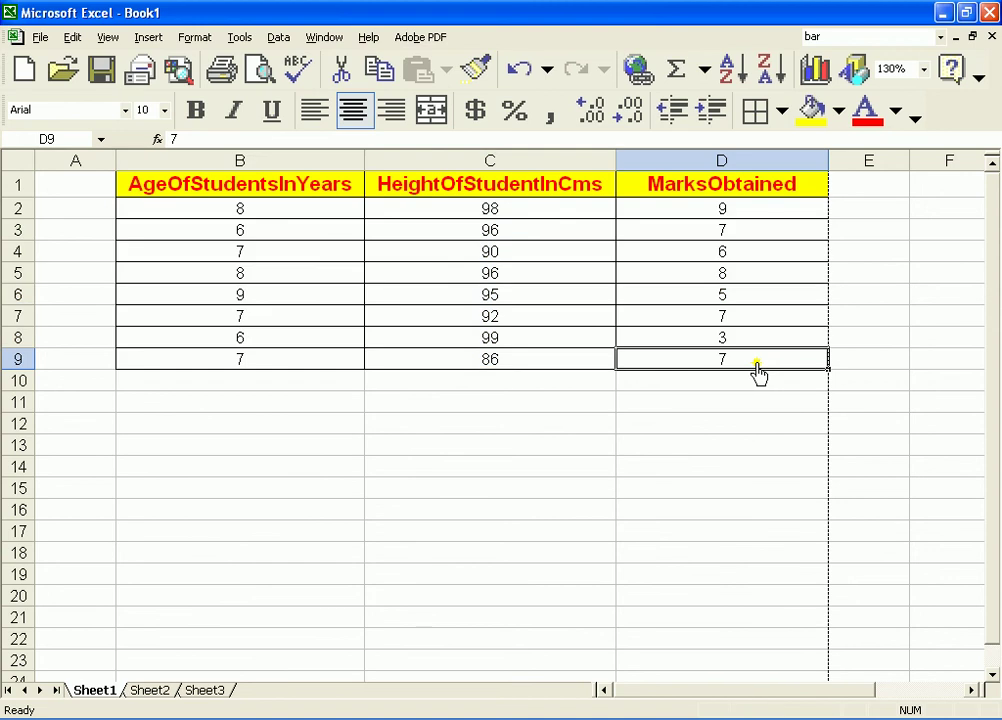
left_click_drag(693, 353, 236, 205)
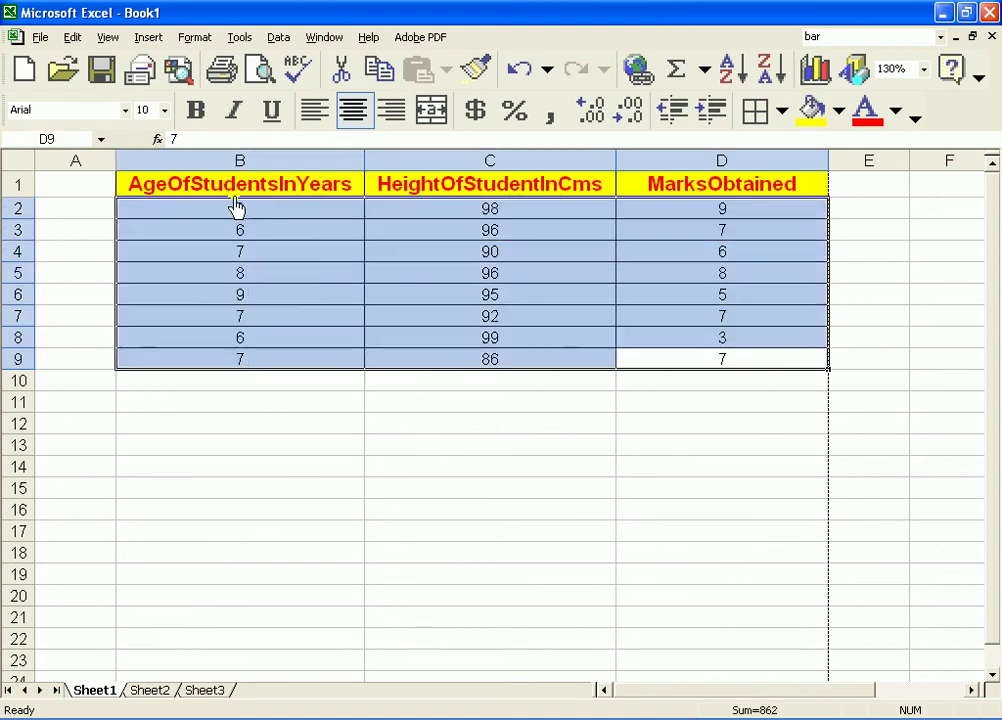
left_click(194, 112)
left_click(872, 512)
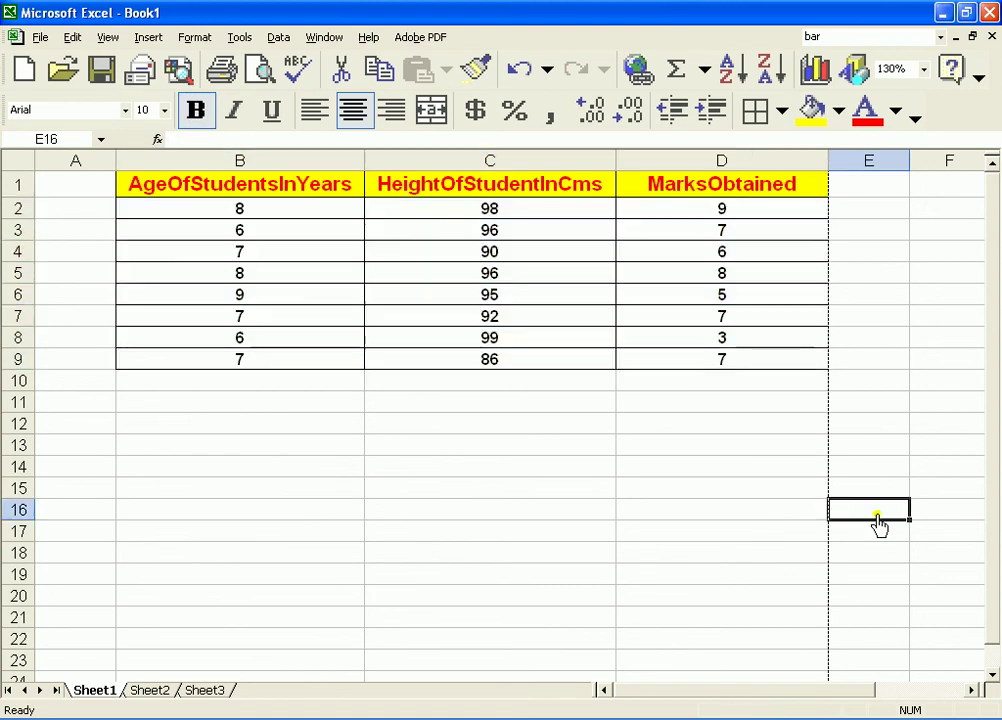